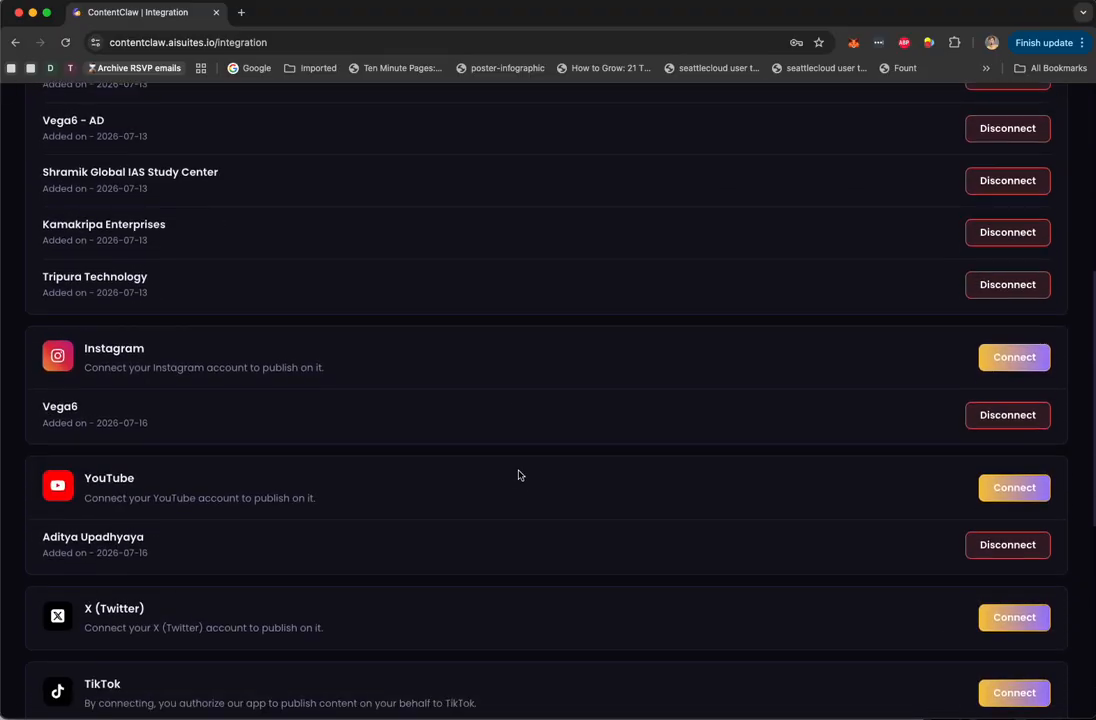
Step: Review the social platforms and connected accounts listed on the Integration page
scroll(519, 475, "up", 6)
scroll(810, 347, "down", 6)
scroll(810, 347, "up", 6)
scroll(285, 298, "down", 5)
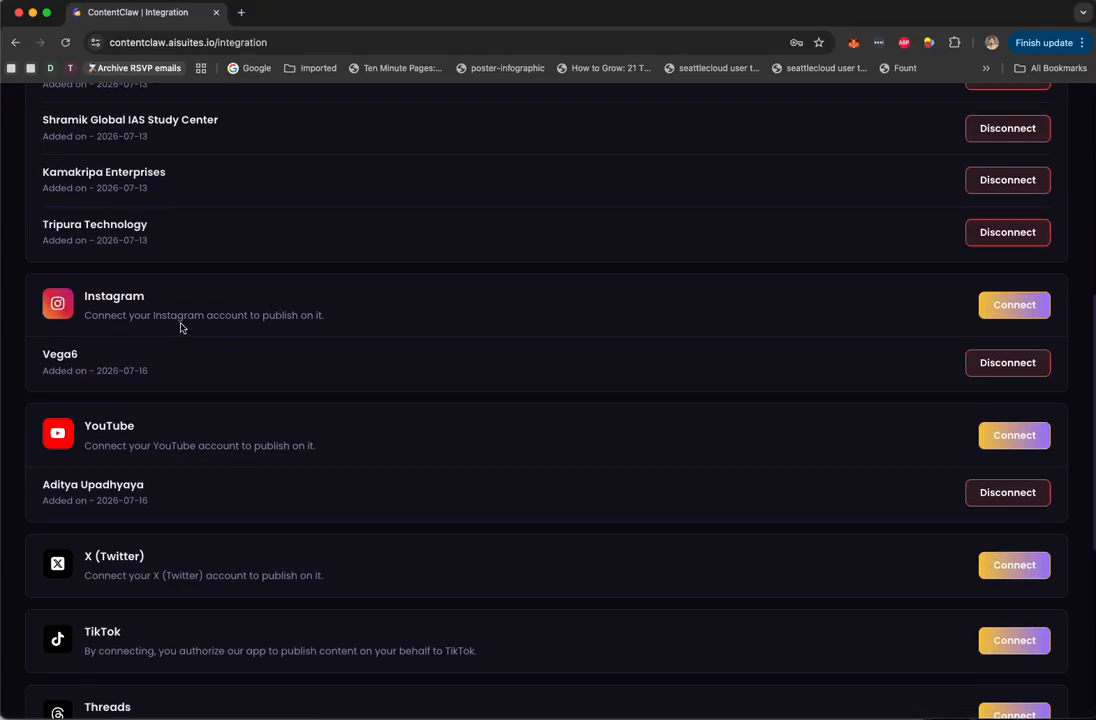
scroll(186, 316, "down", 5)
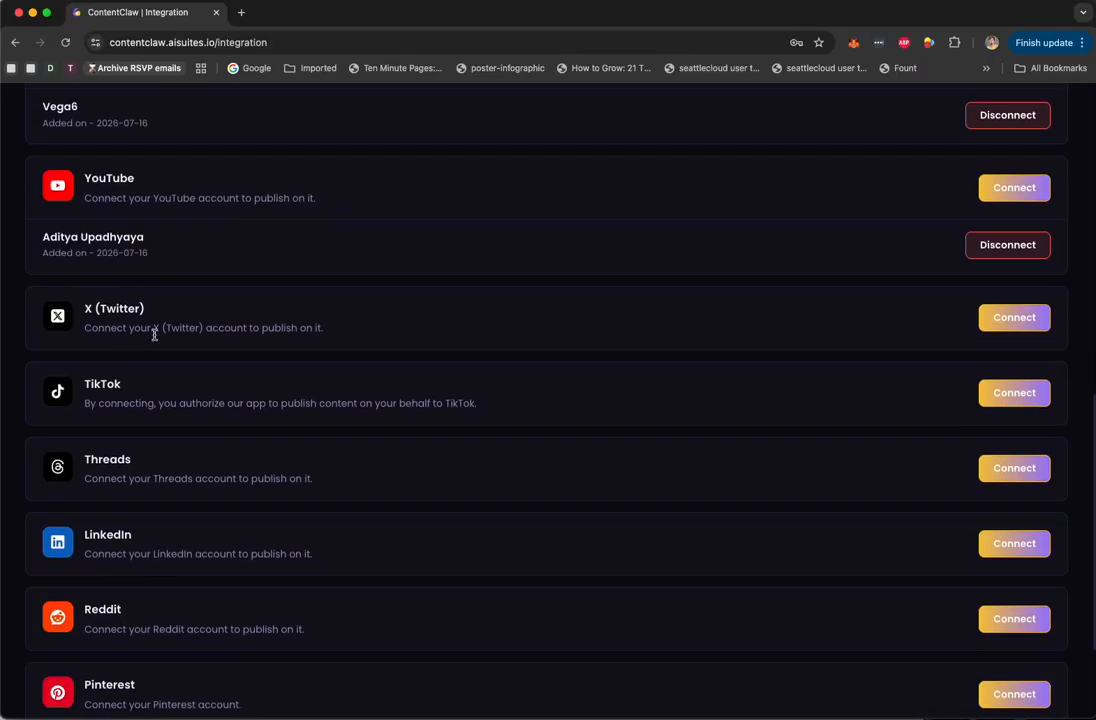
scroll(220, 426, "down", 4)
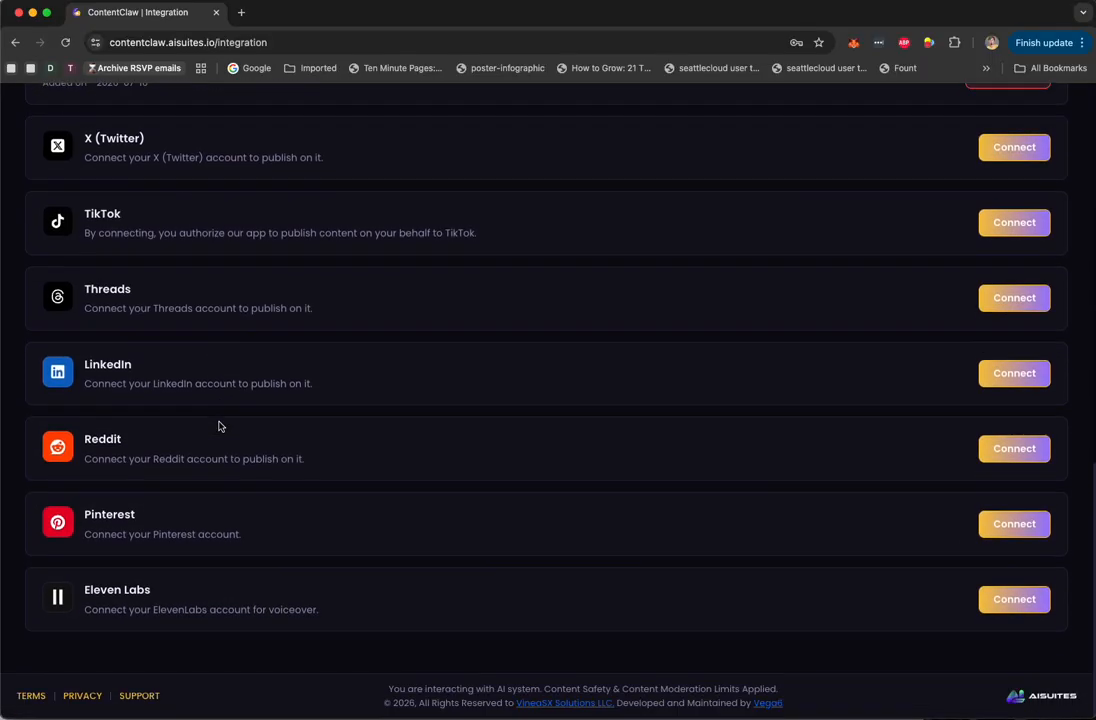
Step: Open the dashboard and look over its campaign statistics and recent campaigns
scroll(460, 450, "up", 15)
left_click(436, 110)
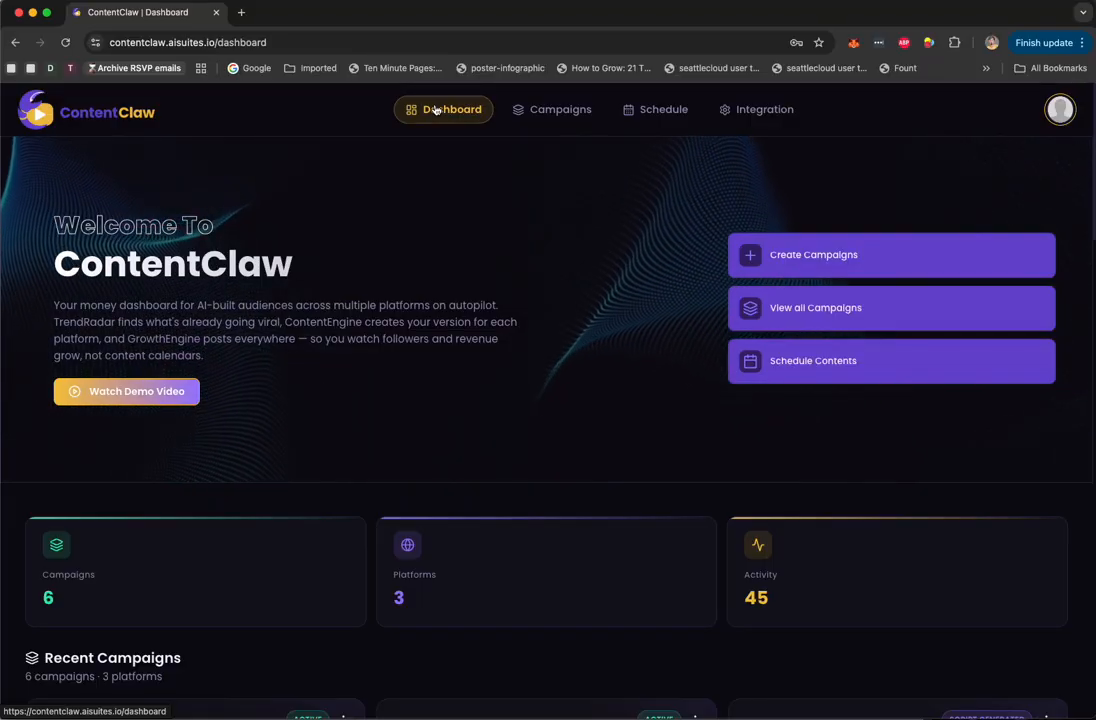
scroll(436, 109, "down", 3)
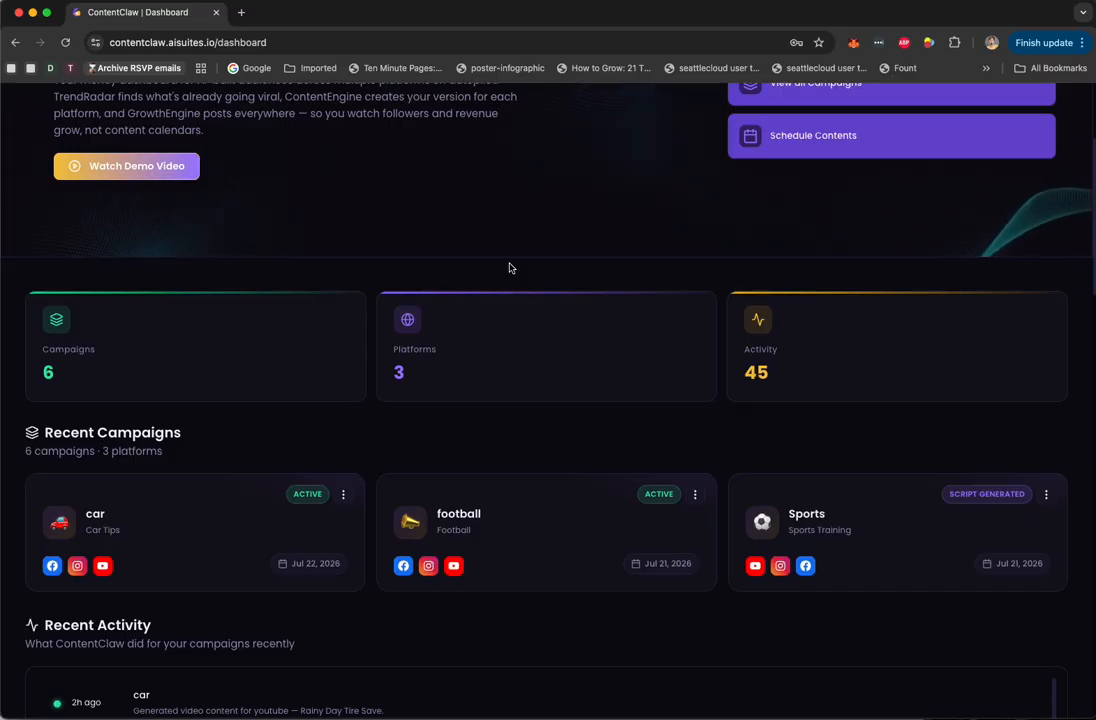
scroll(509, 267, "up", 2)
scroll(509, 267, "up", 3)
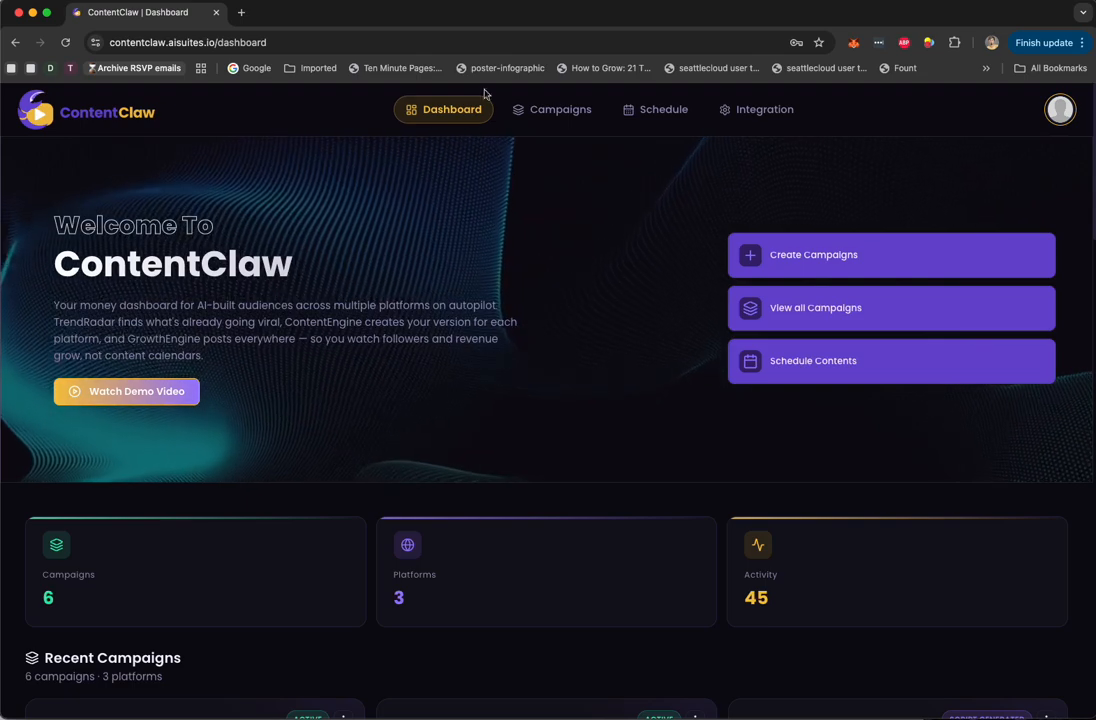
Step: Start creating a new campaign and browse the available niches
left_click(879, 256)
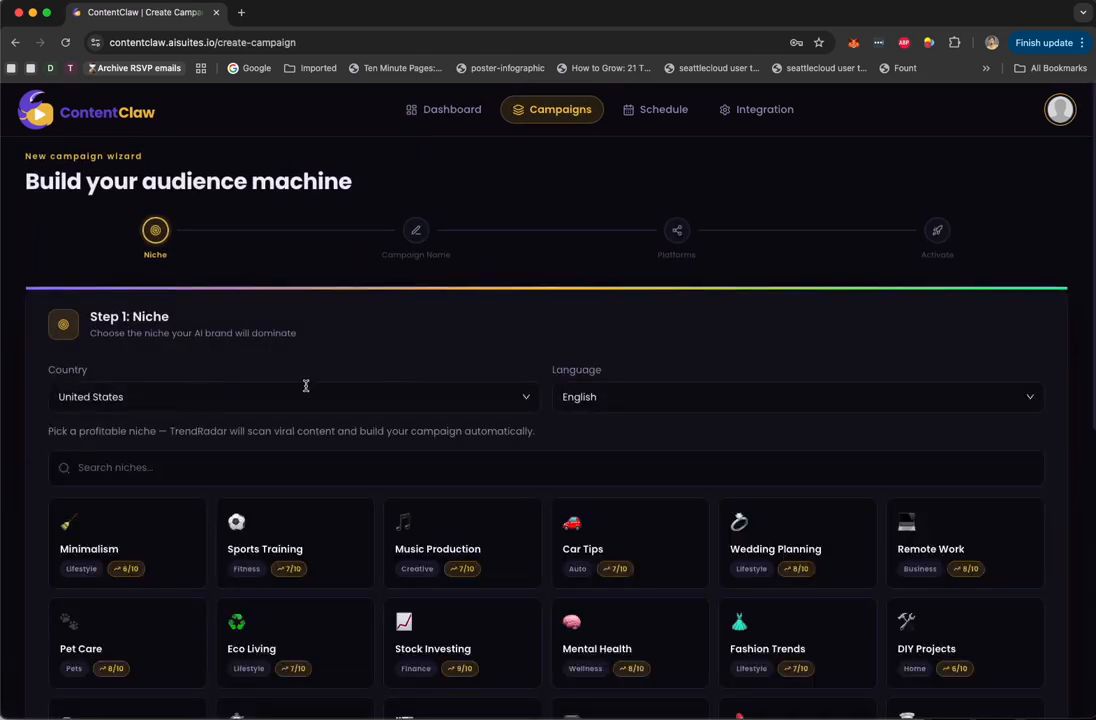
scroll(550, 499, "down", 5)
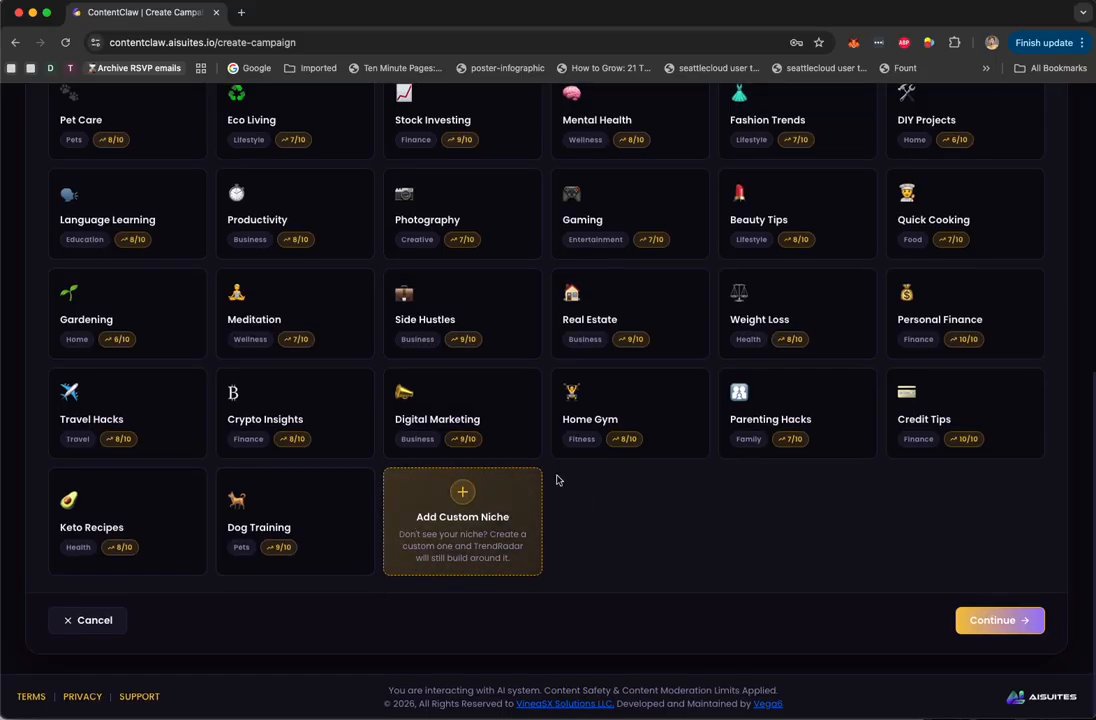
scroll(649, 259, "up", 2)
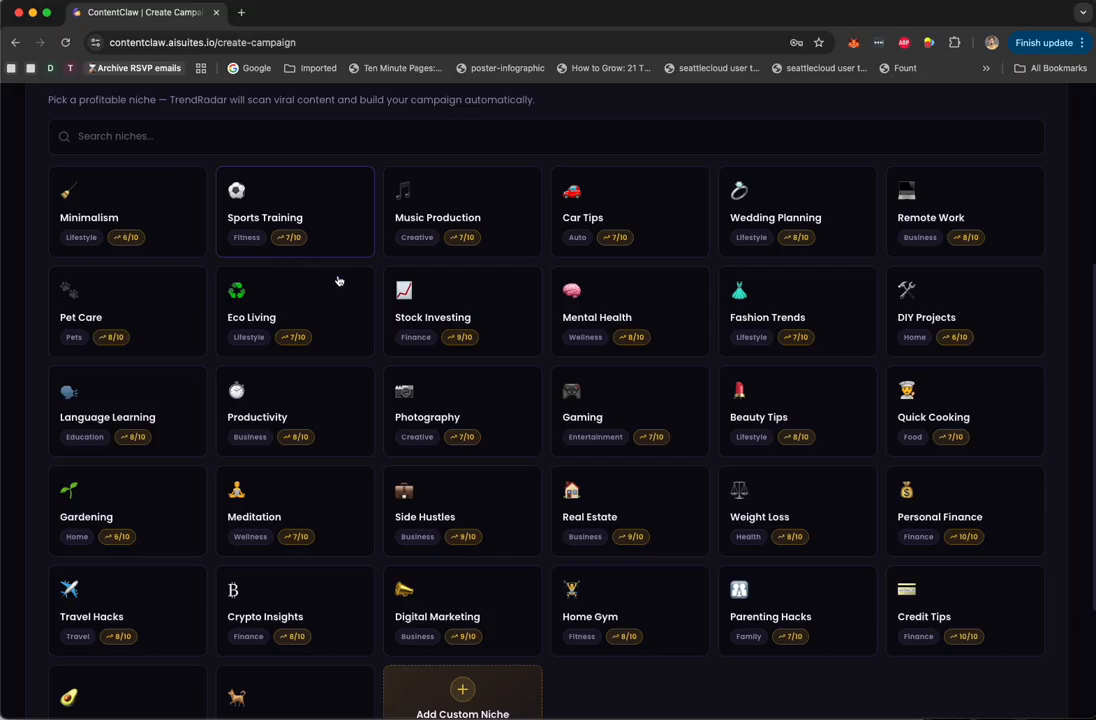
Step: Inspect the form for adding a custom niche and close it without adding one
scroll(460, 553, "down", 2)
left_click(463, 612)
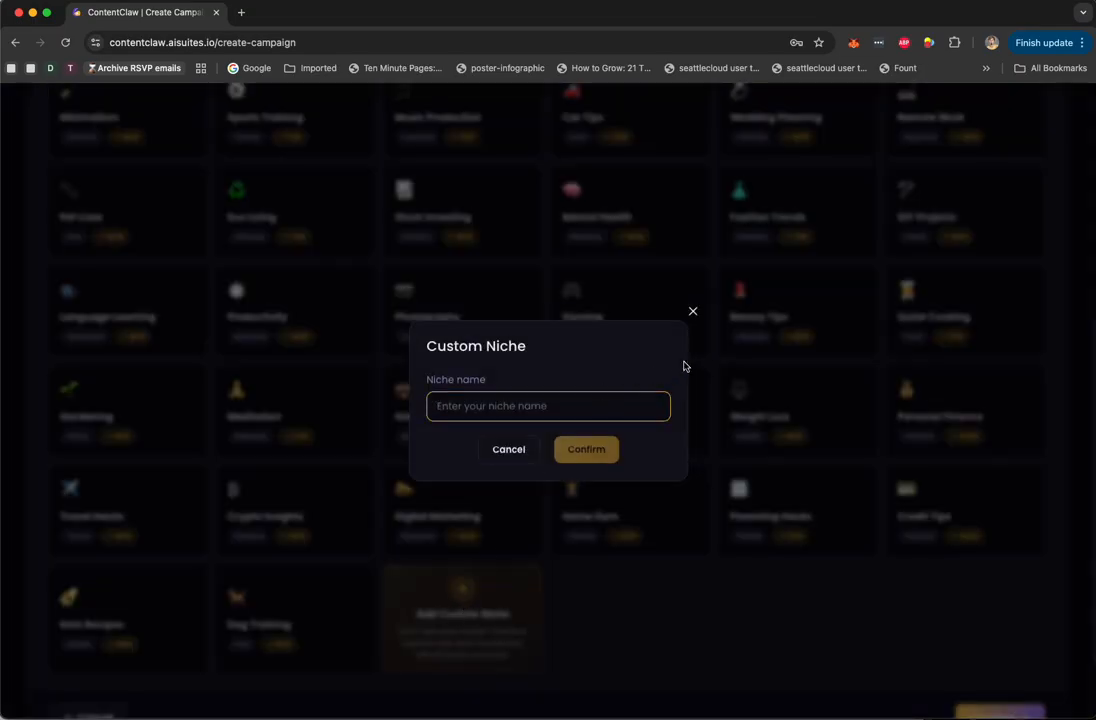
left_click(693, 312)
scroll(697, 316, "up", 2)
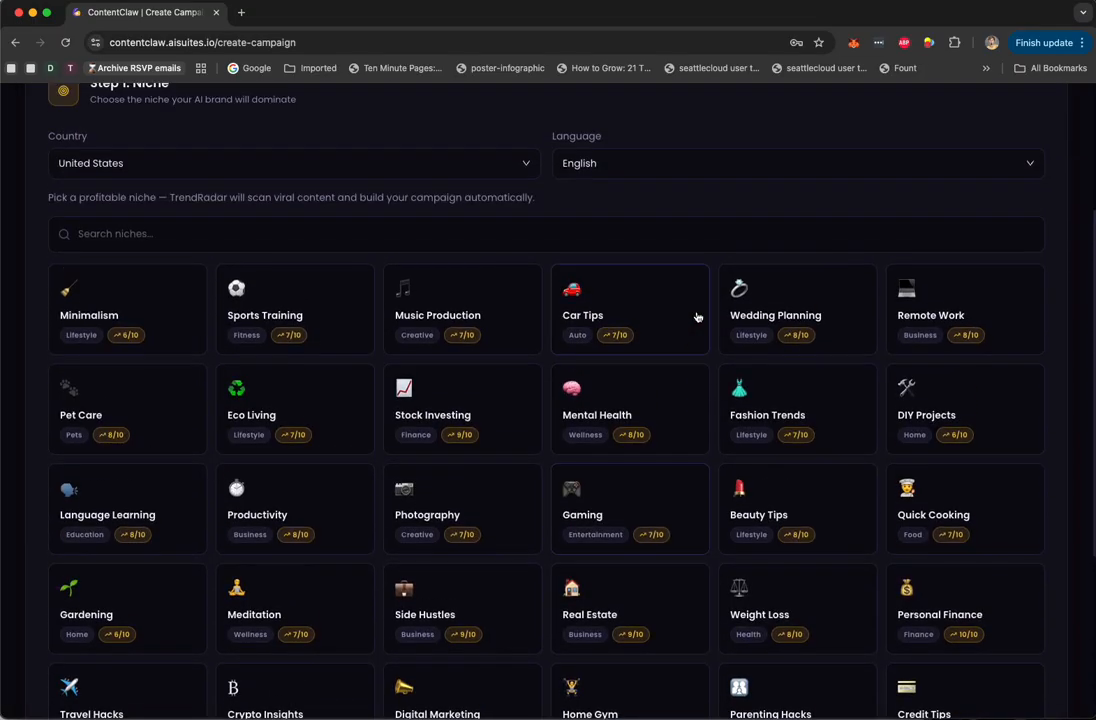
scroll(604, 455, "down", 3)
left_click(467, 510)
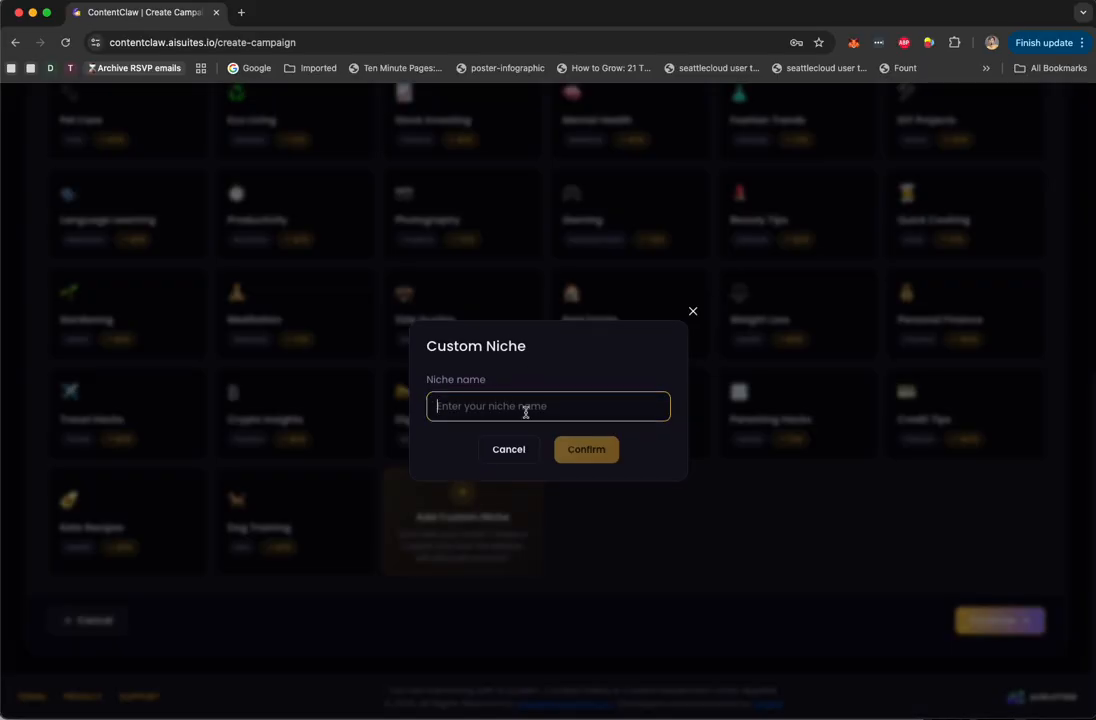
left_click(692, 312)
scroll(694, 320, "up", 3)
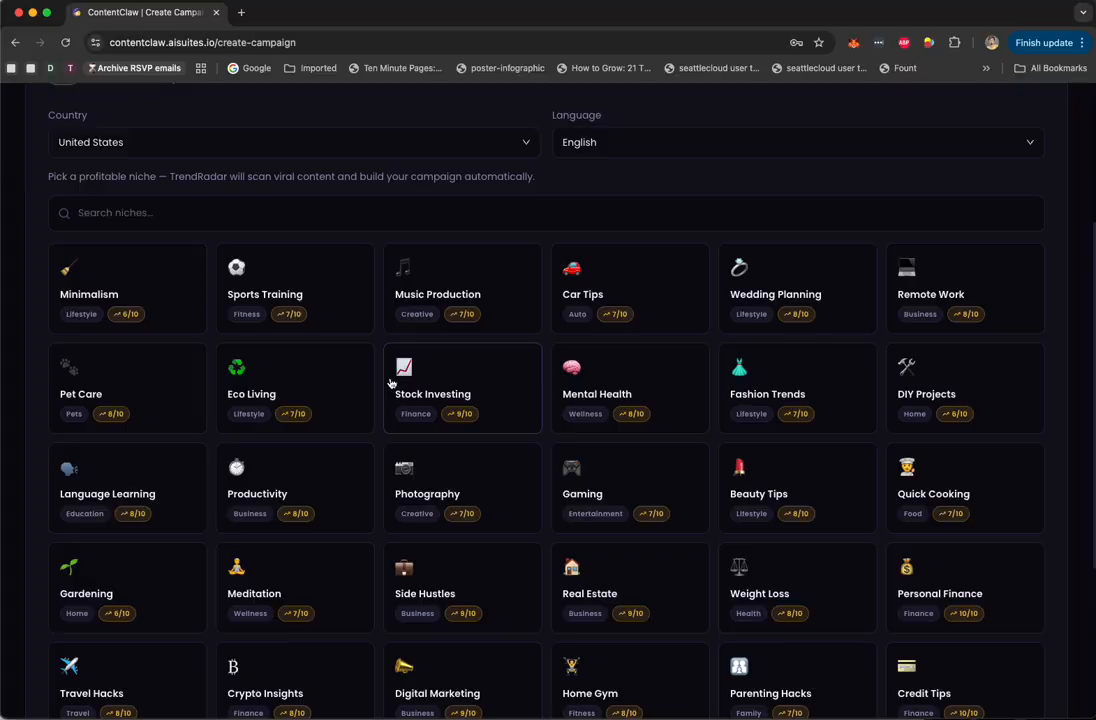
Step: Choose the Sports Training niche, keep the country as United States and the language as English, and continue to campaign naming
left_click(310, 302)
scroll(464, 290, "up", 3)
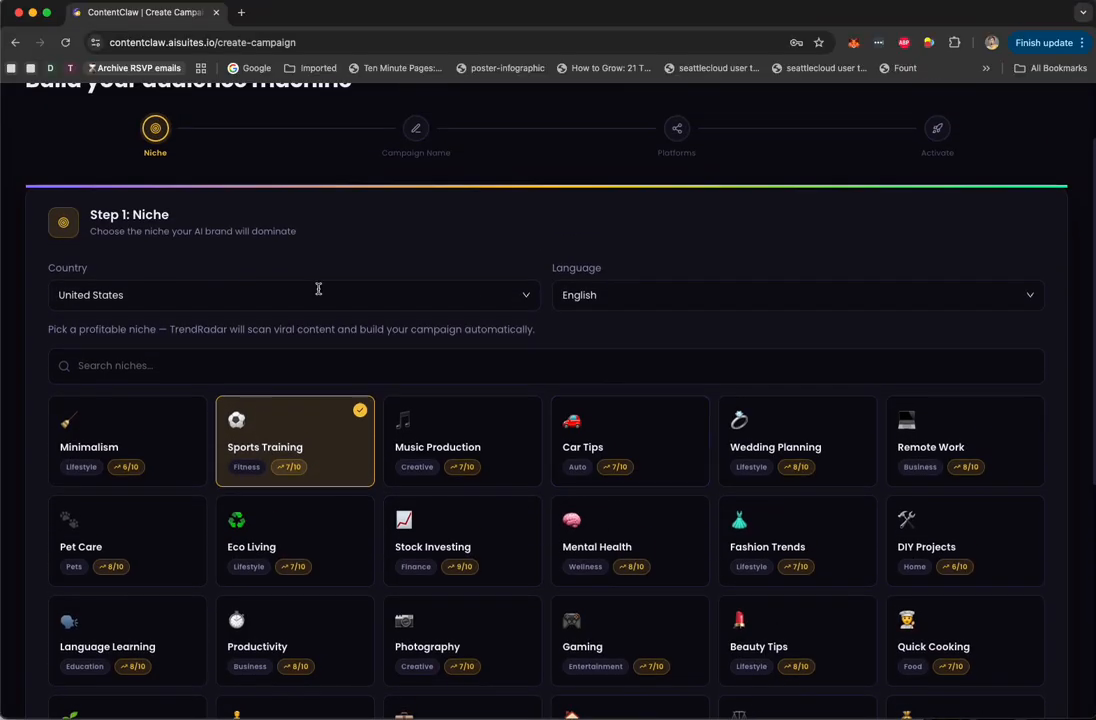
left_click(166, 300)
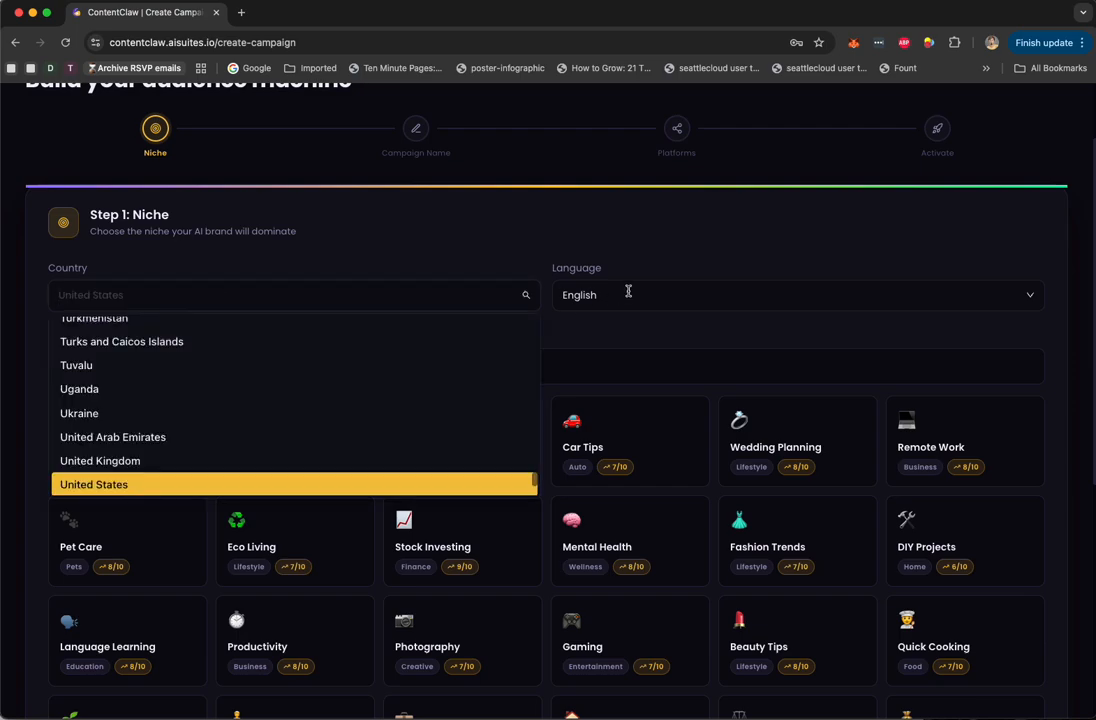
left_click(648, 245)
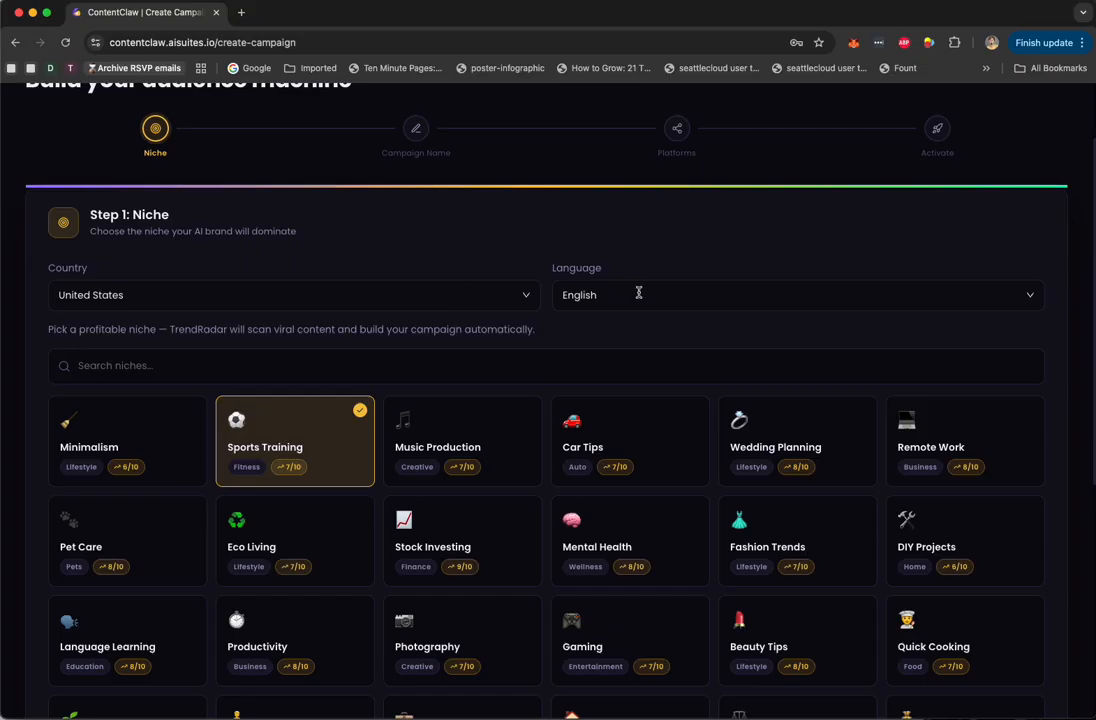
scroll(306, 597, "down", 5)
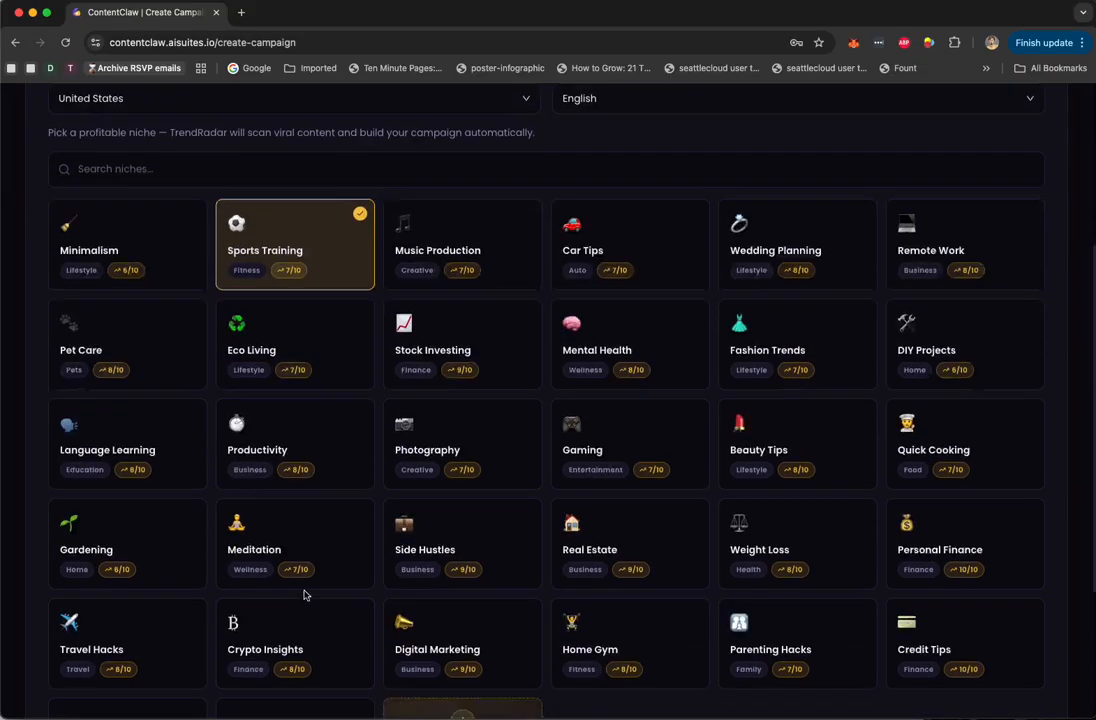
left_click(996, 651)
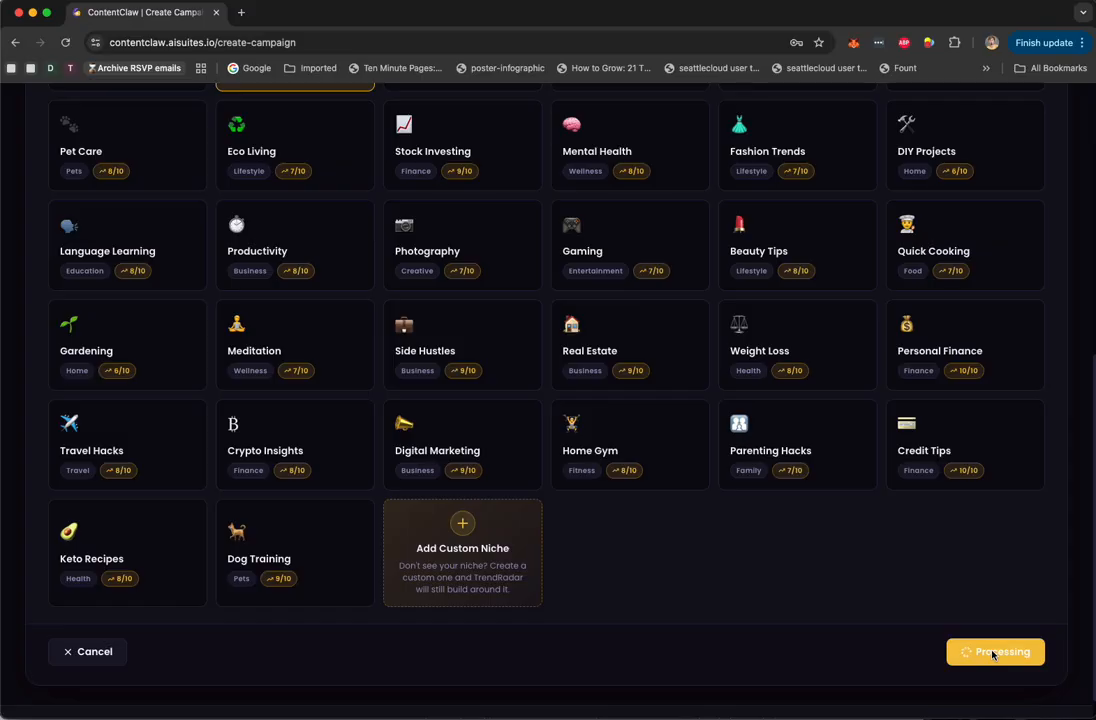
Step: Name the campaign "sports campaign #1"
scroll(538, 300, "up", 4)
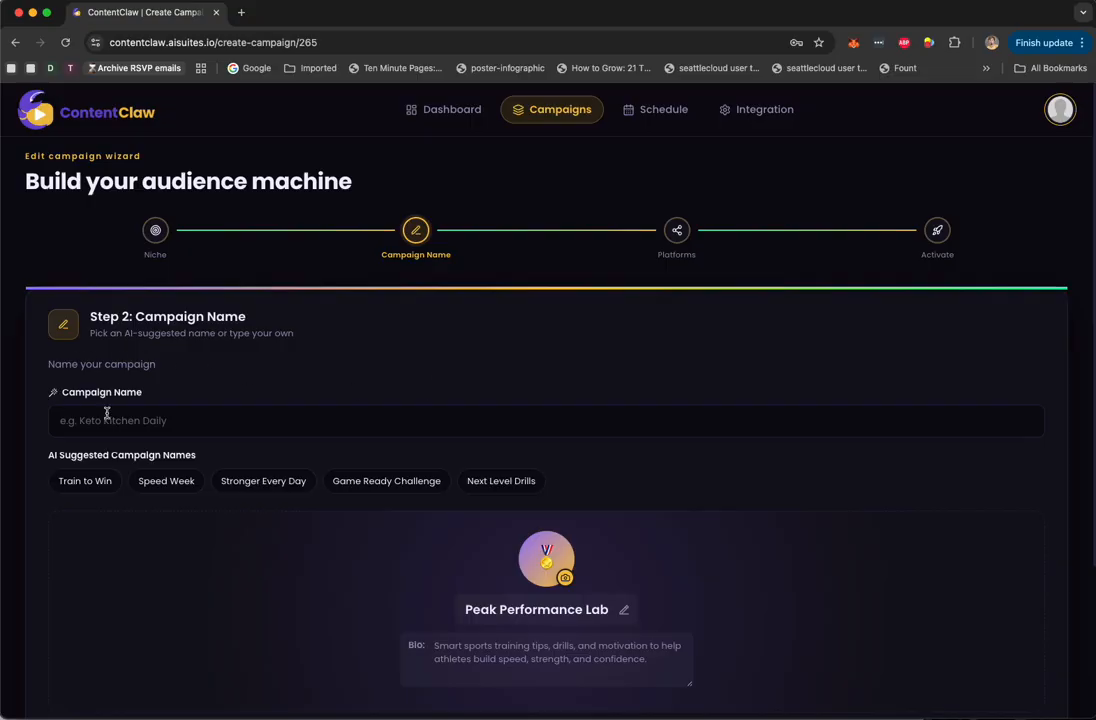
scroll(380, 460, "down", 3)
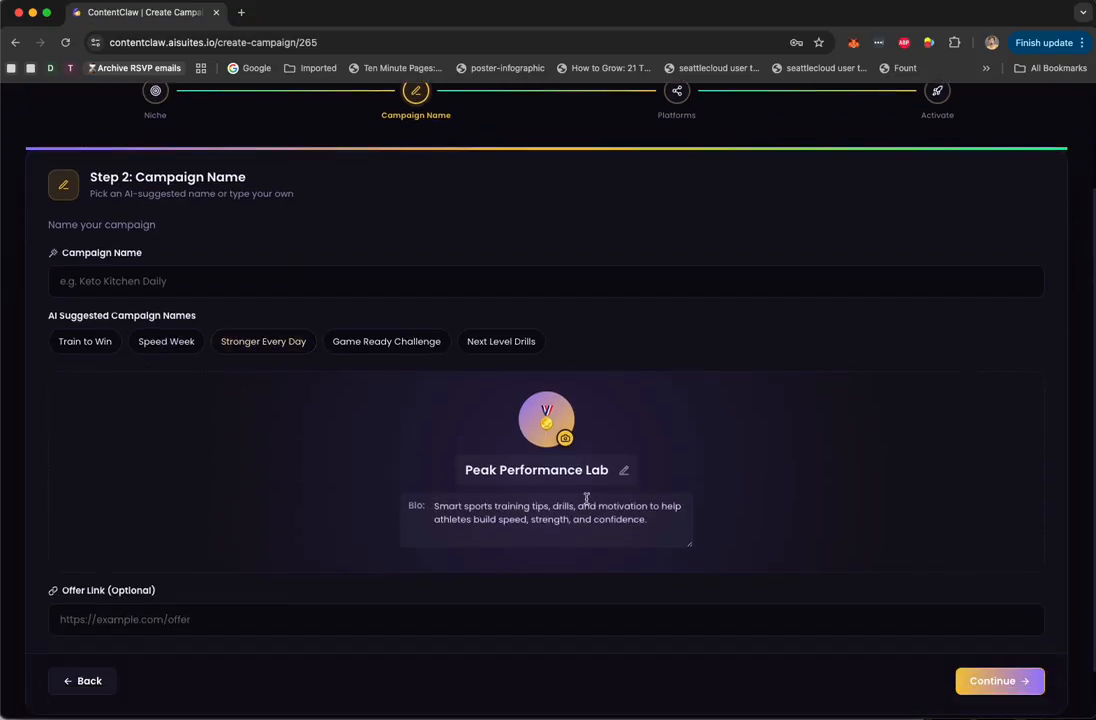
left_click(114, 284)
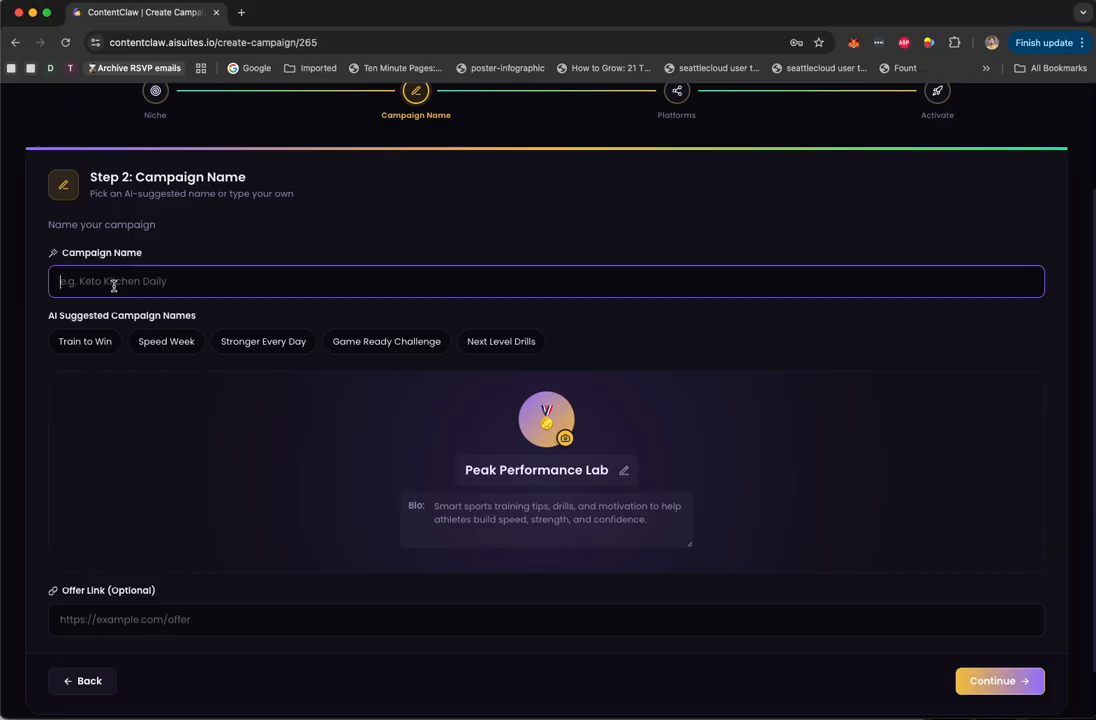
type("sports campaign #1")
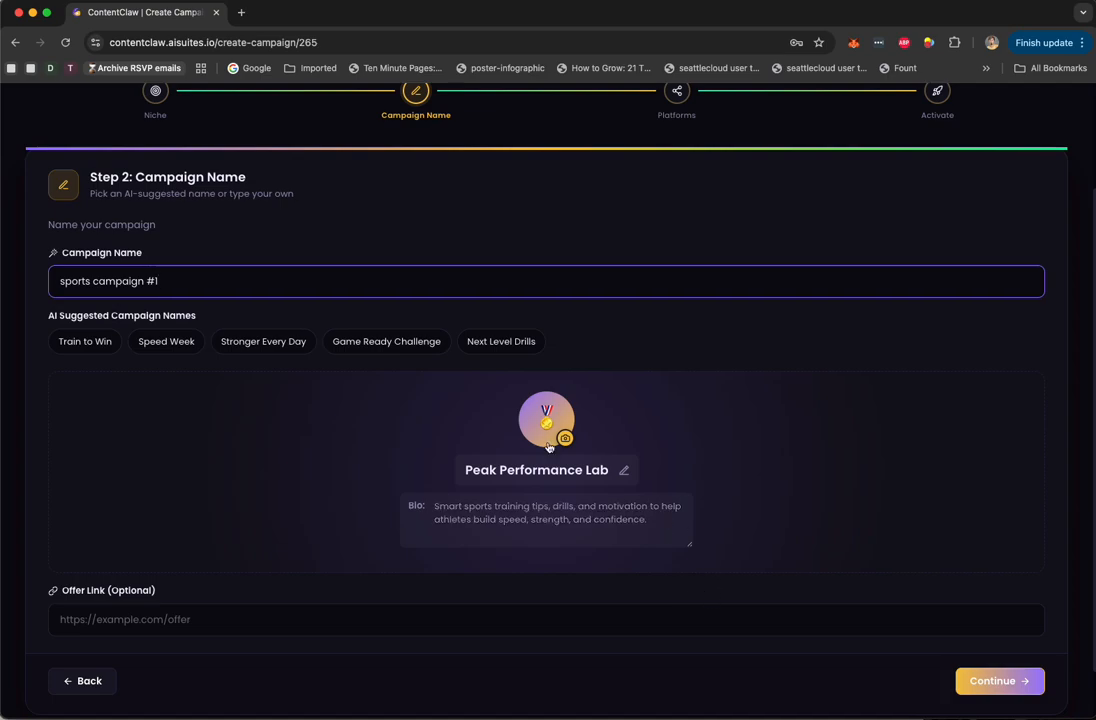
left_click(181, 621)
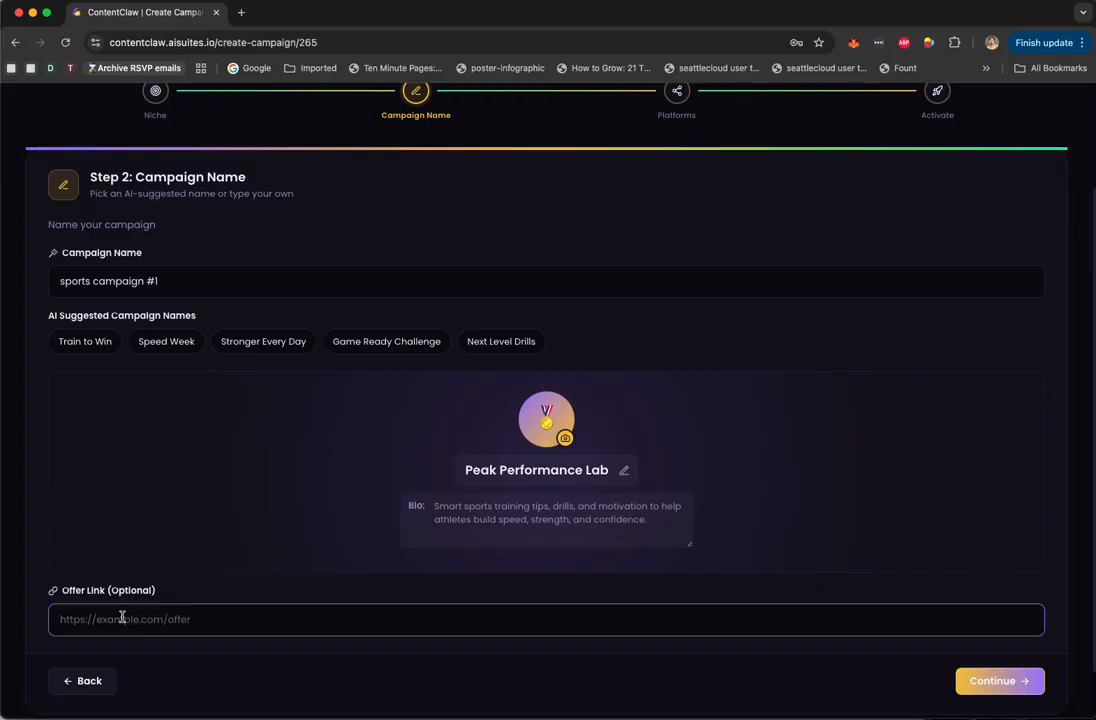
type("https://s")
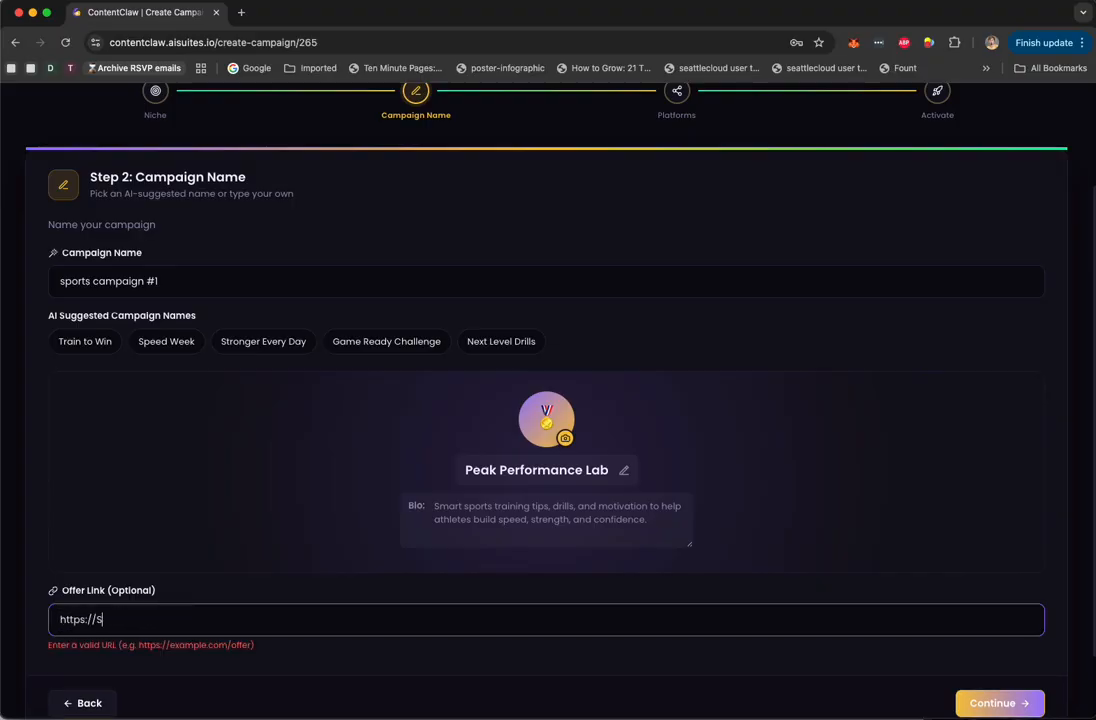
type("k.com")
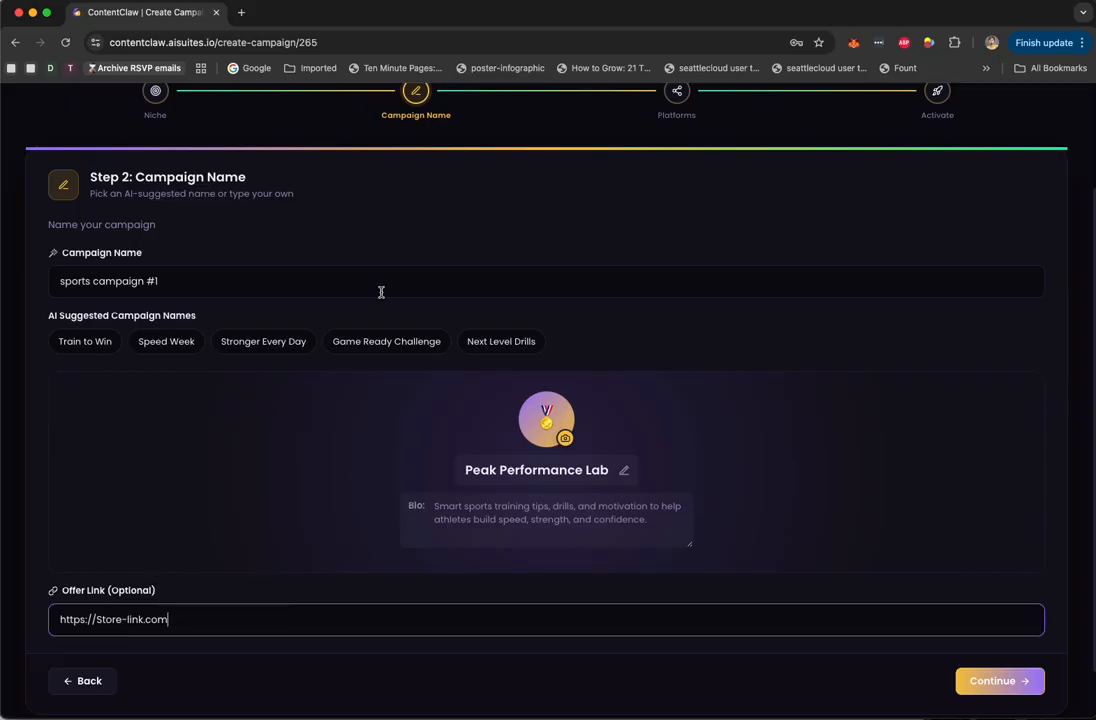
scroll(379, 296, "up", 3)
scroll(378, 297, "down", 5)
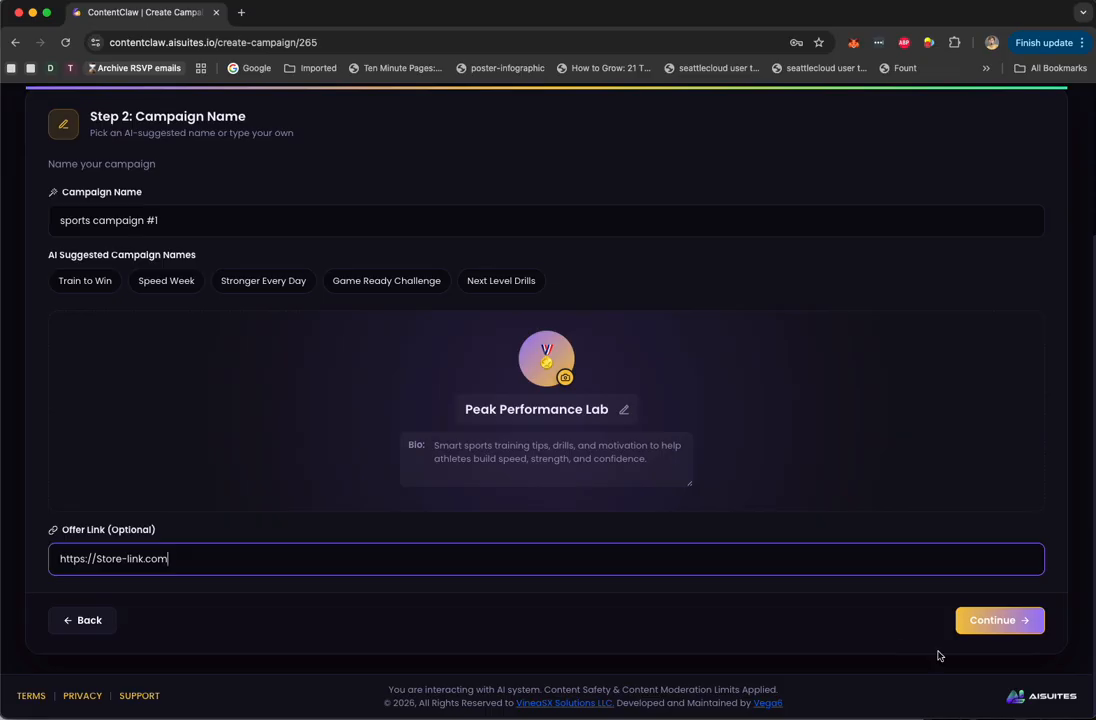
left_click(995, 624)
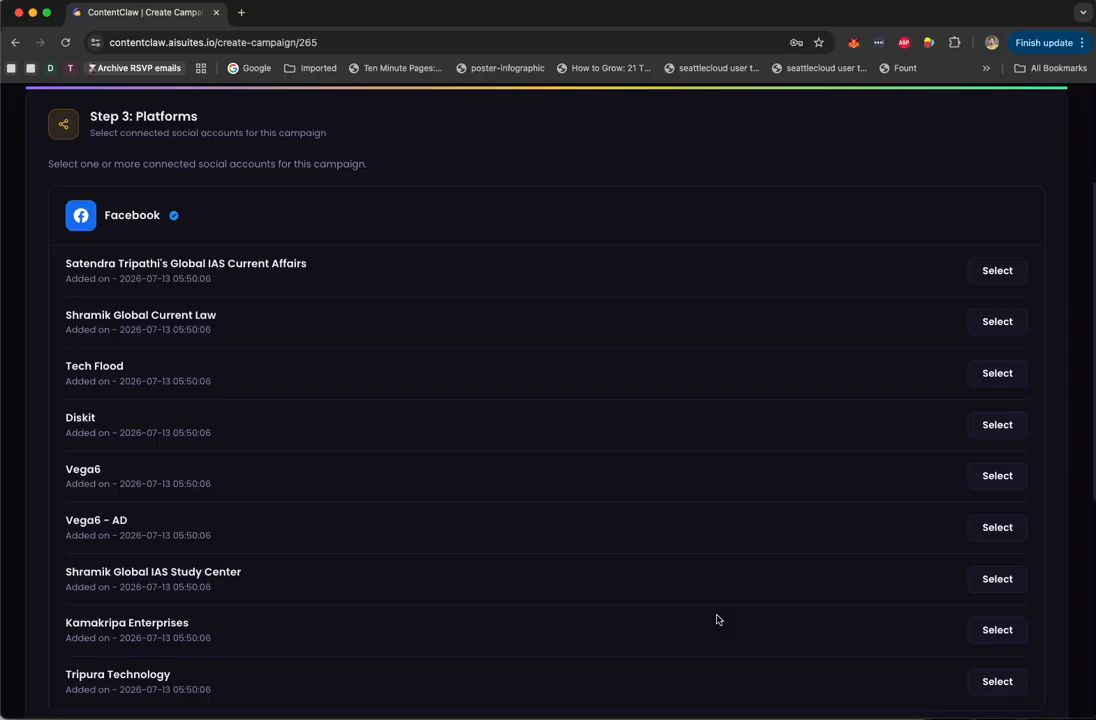
Step: Select the Vega6 Facebook page, the Vega6 Instagram account and the connected YouTube account for the campaign
scroll(590, 440, "down", 3)
left_click(997, 319)
scroll(690, 537, "down", 3)
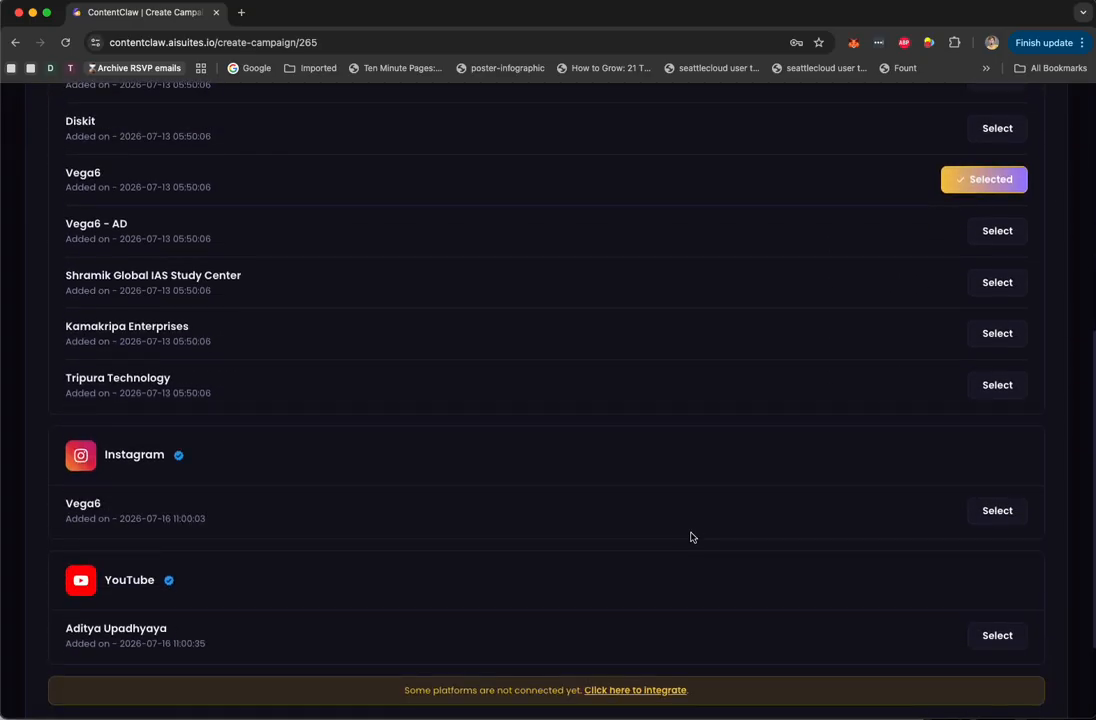
left_click(1000, 512)
scroll(900, 560, "down", 3)
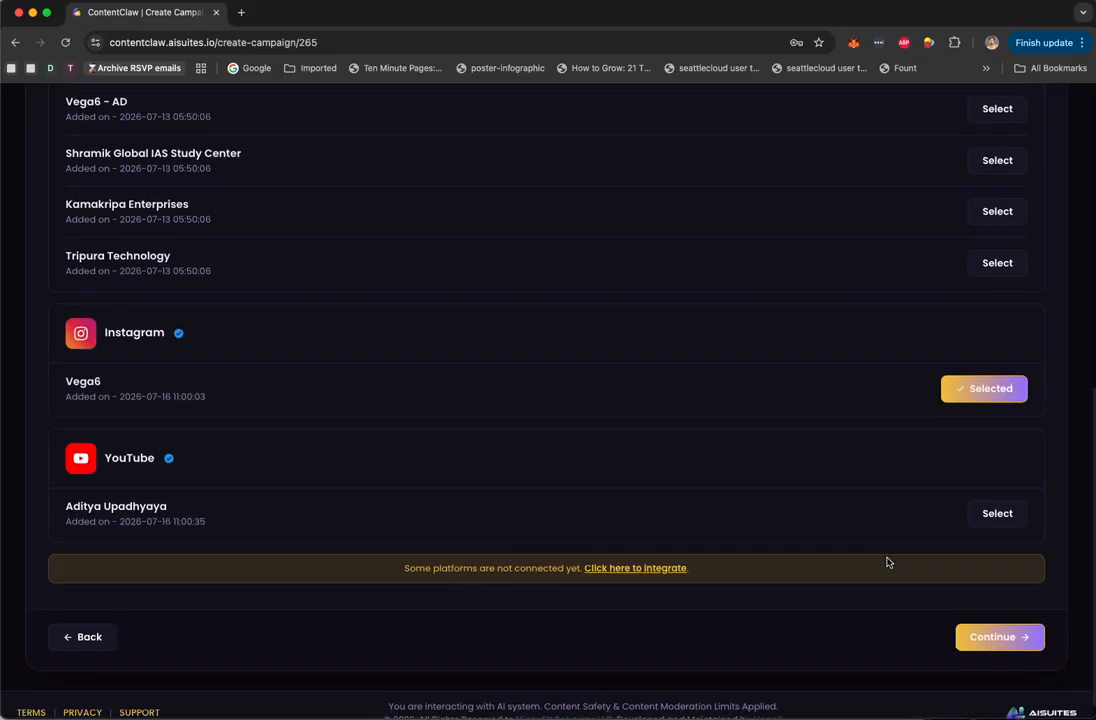
left_click(988, 497)
Step: Continue to the activation review and launch the campaign's audience growth and trend scan
left_click(995, 627)
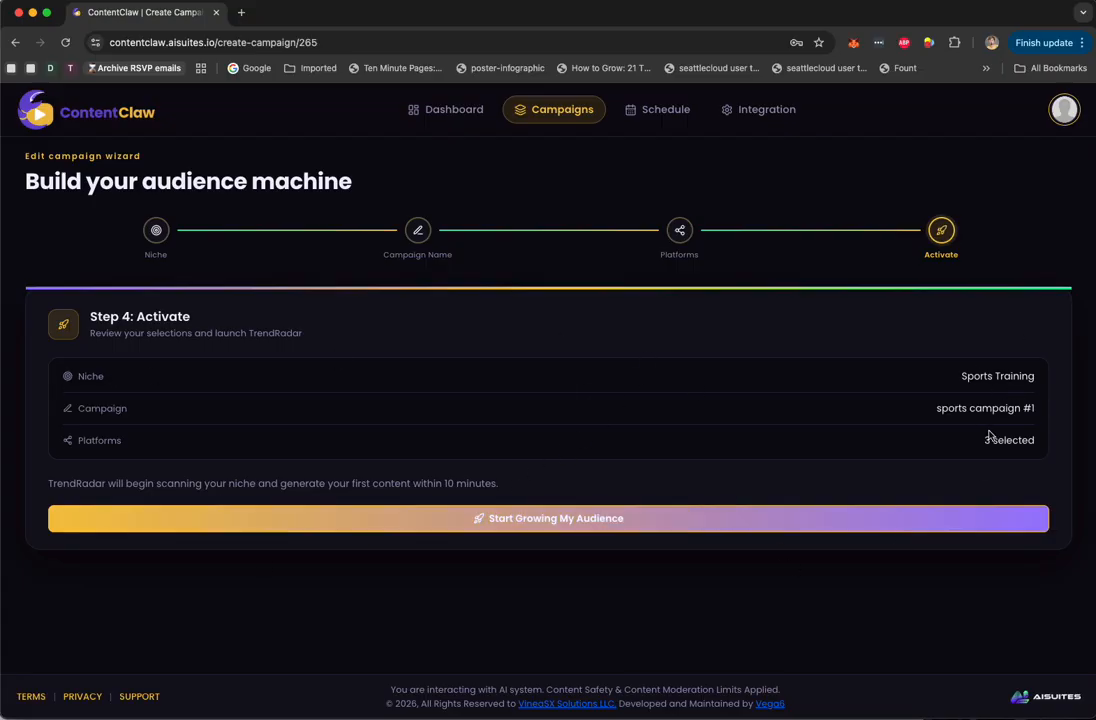
left_click(479, 524)
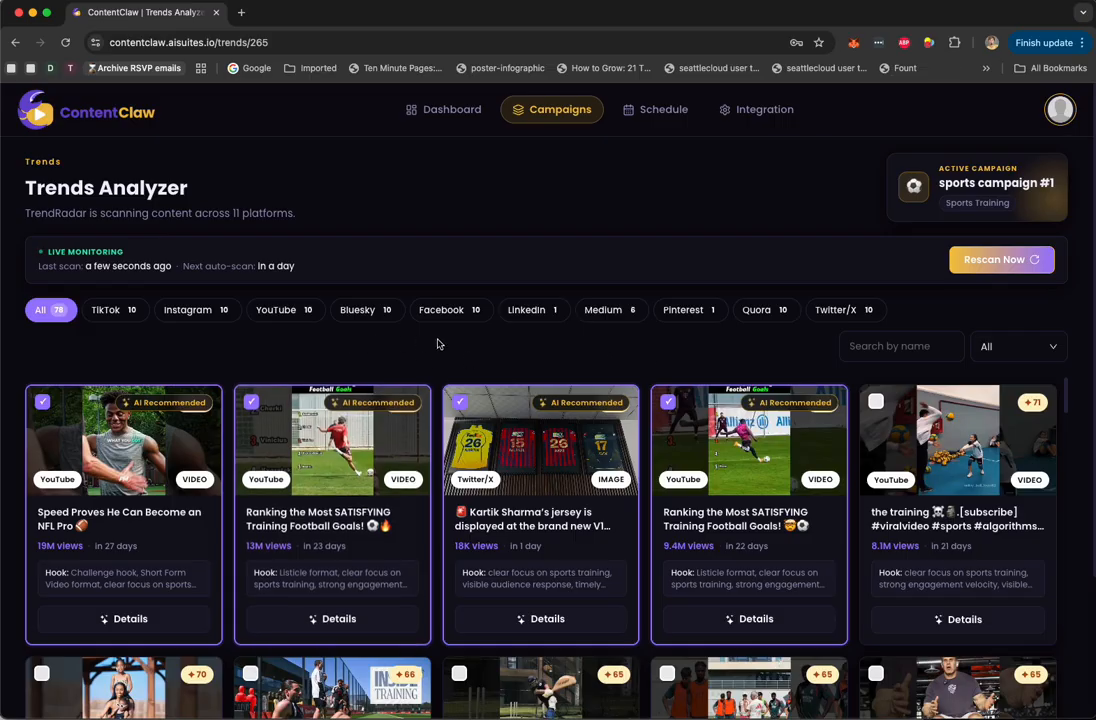
Step: Filter the scanned trends by TikTok and by Instagram to view each platform's trending content
scroll(440, 342, "down", 1)
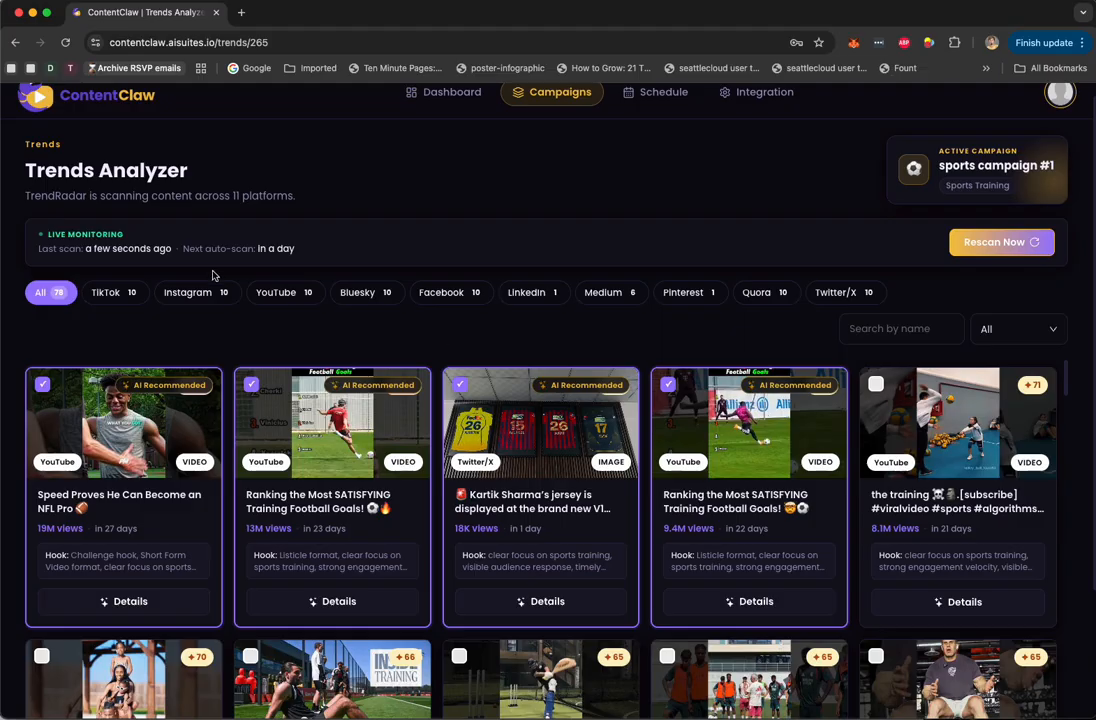
left_click(105, 293)
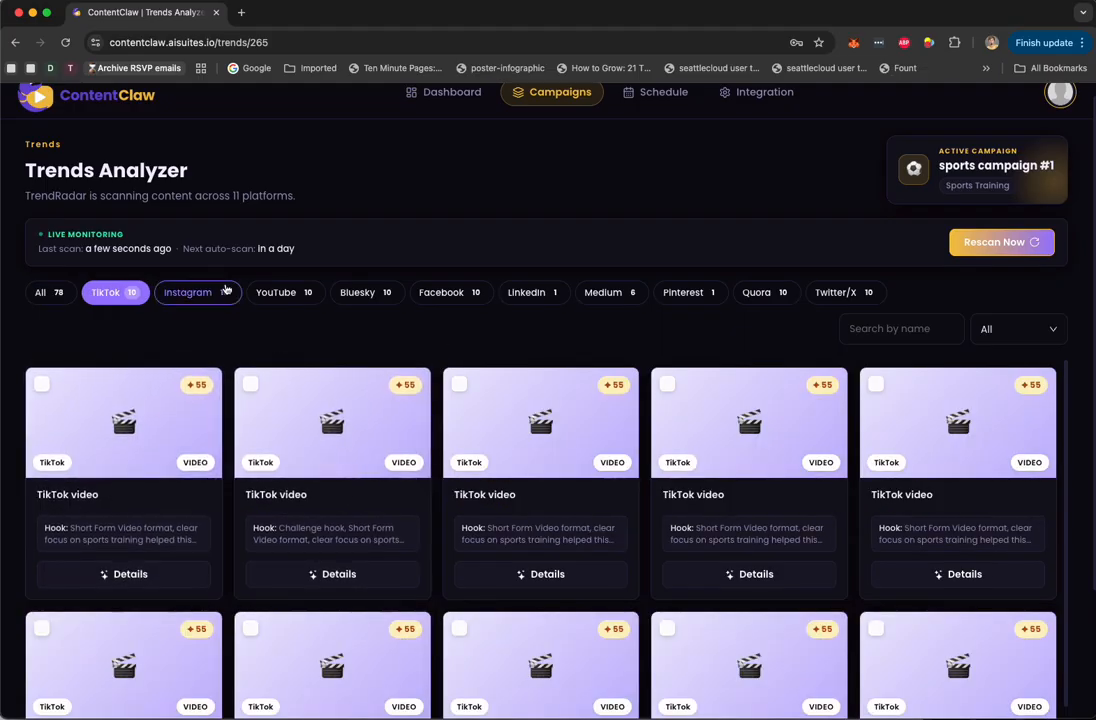
left_click(188, 292)
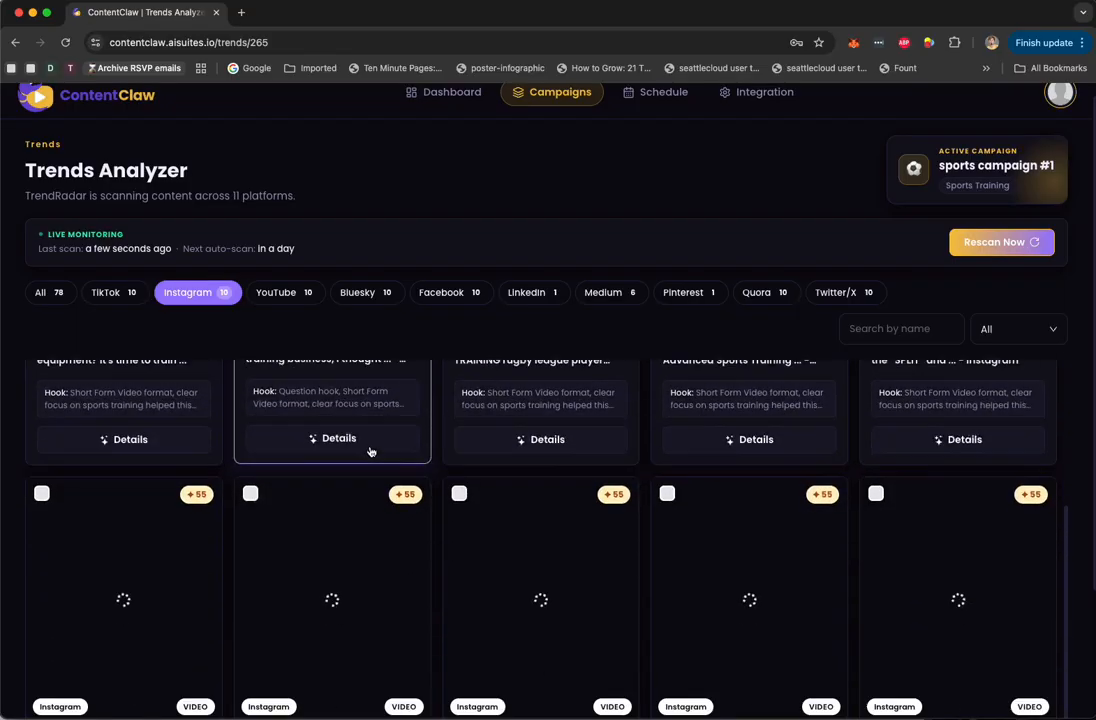
scroll(212, 445, "up", 1)
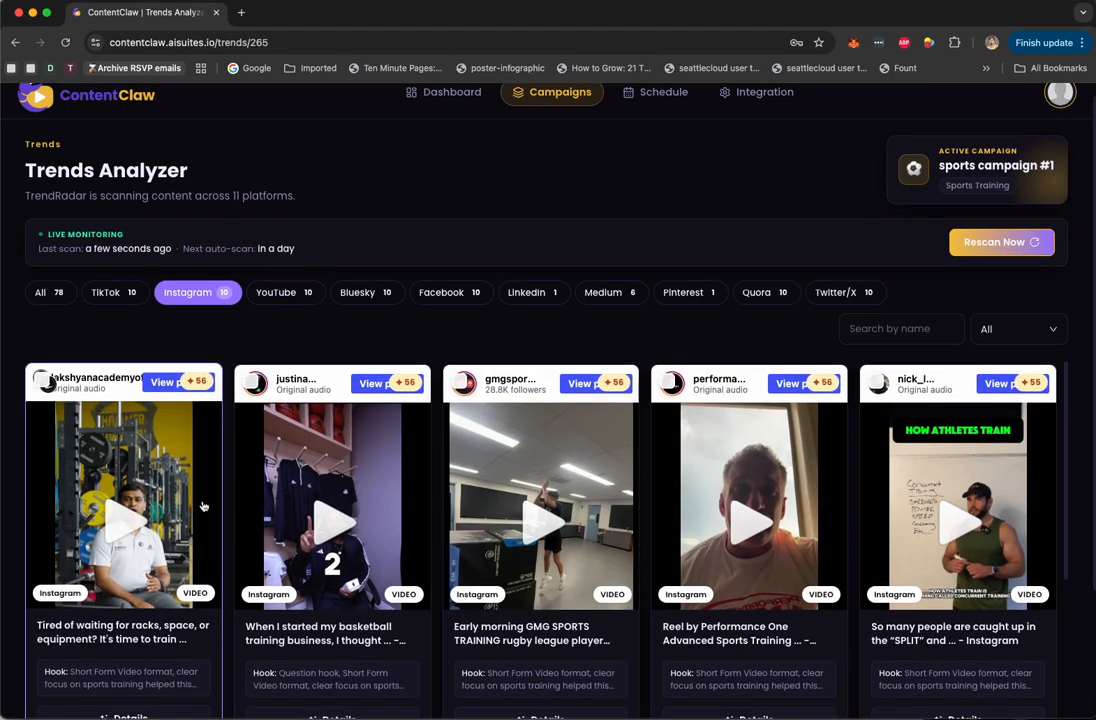
Step: Examine the virality scores, performance metrics and hashtags in the details of the Instagram trend "Tired of waiting for racks, space, or equipment?"
scroll(205, 468, "down", 1)
left_click(99, 642)
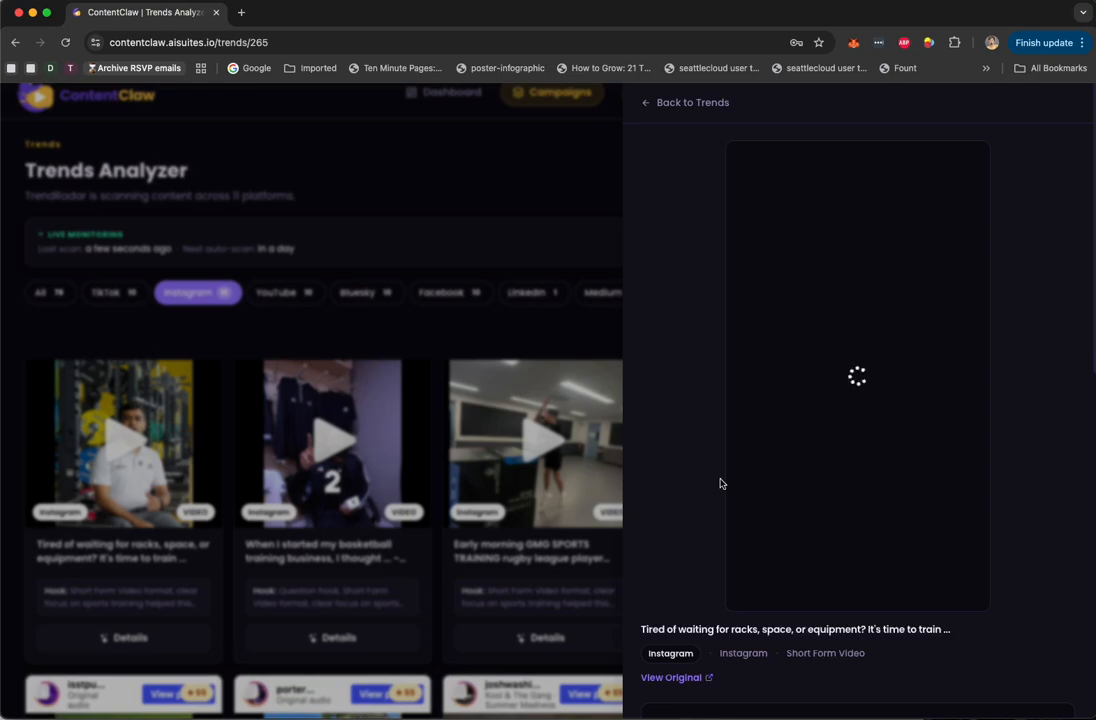
scroll(899, 470, "down", 3)
scroll(899, 470, "down", 1)
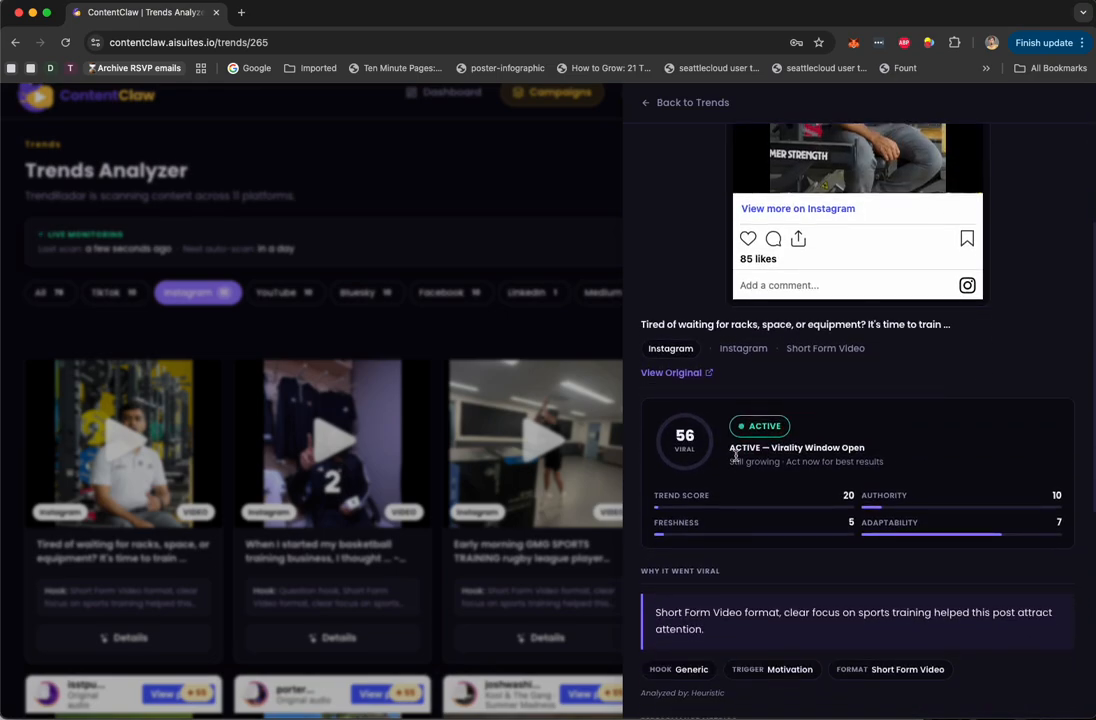
scroll(718, 440, "down", 1)
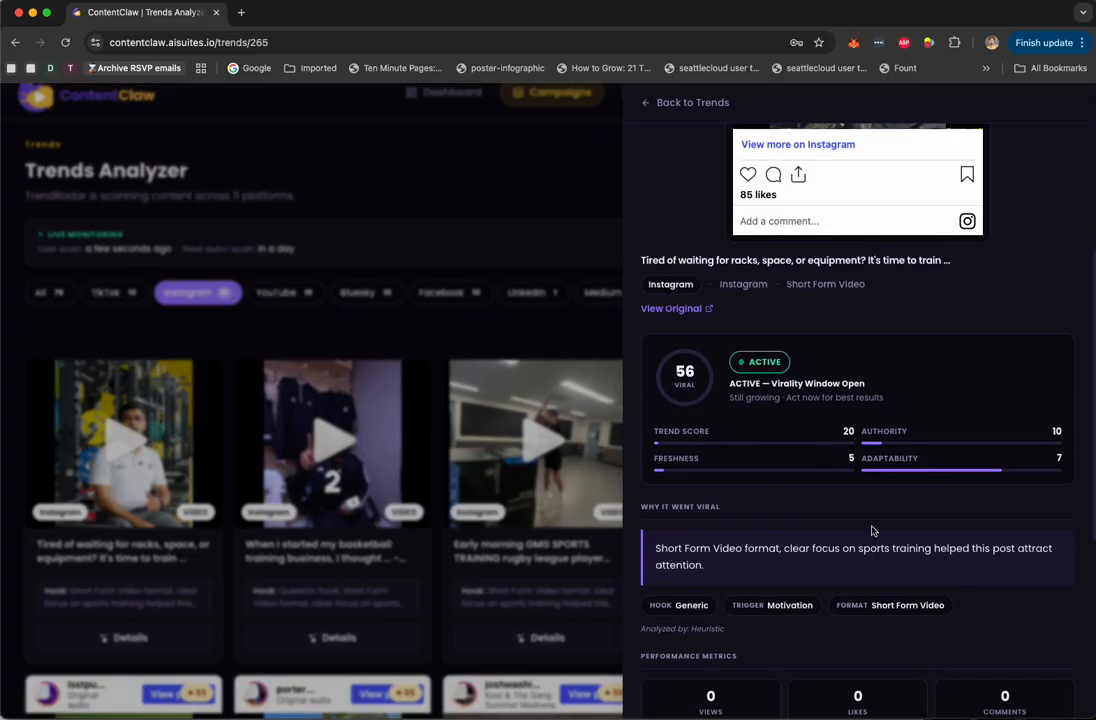
scroll(871, 531, "down", 3)
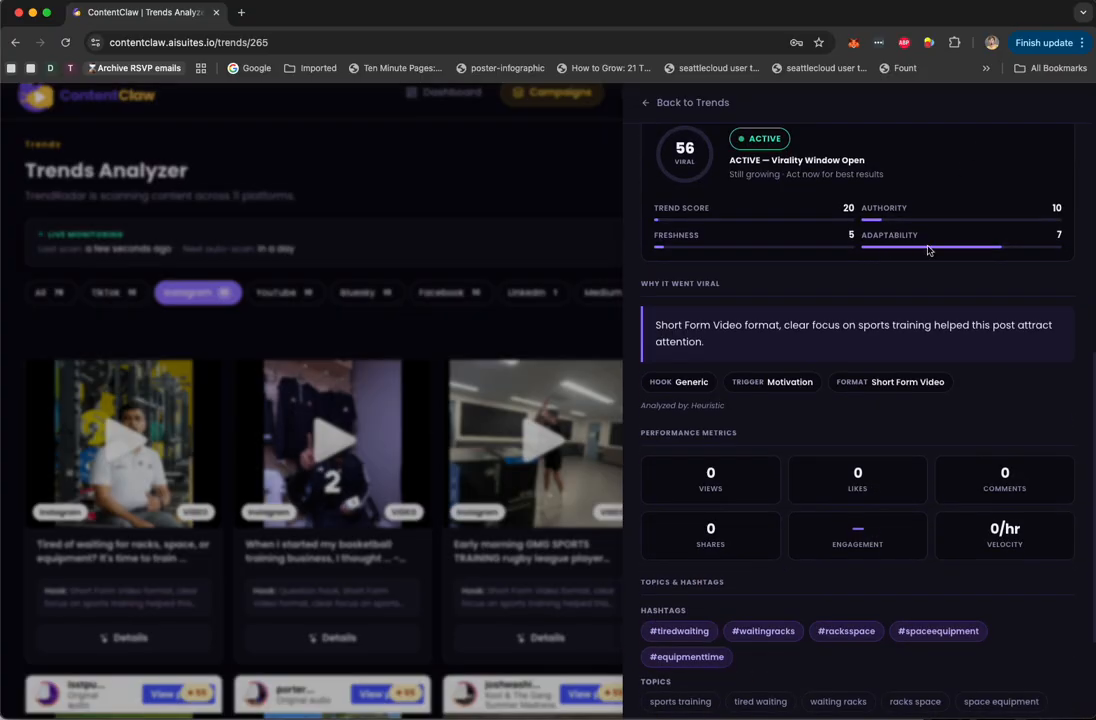
scroll(926, 374, "down", 2)
scroll(856, 384, "up", 8)
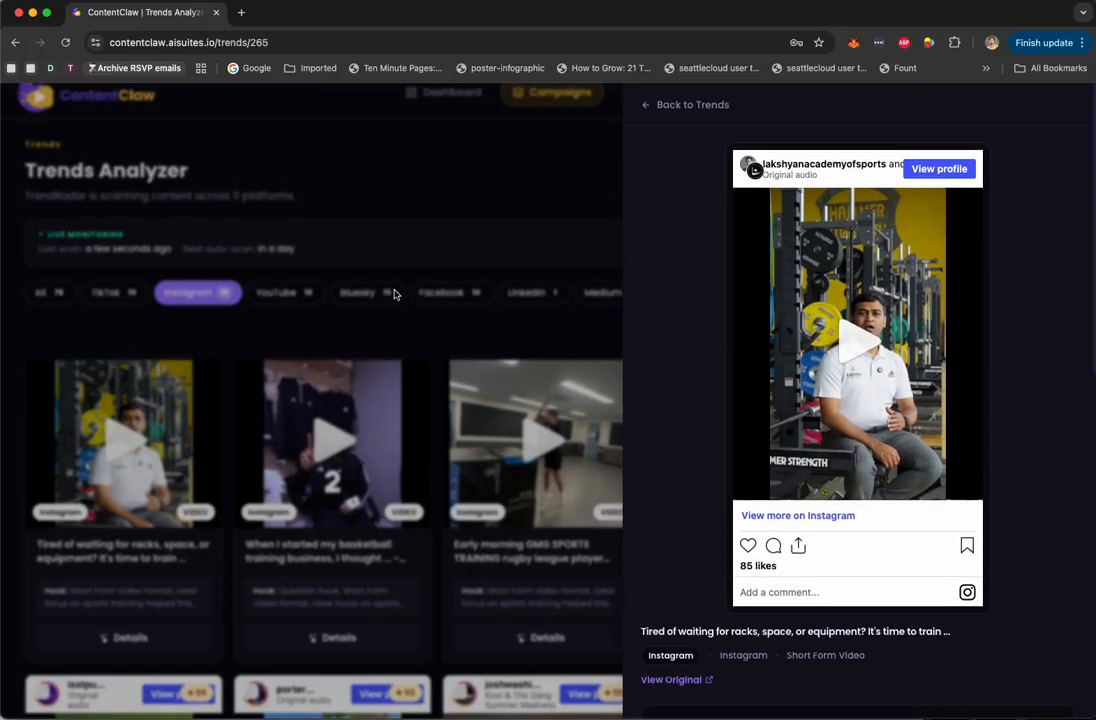
left_click(457, 140)
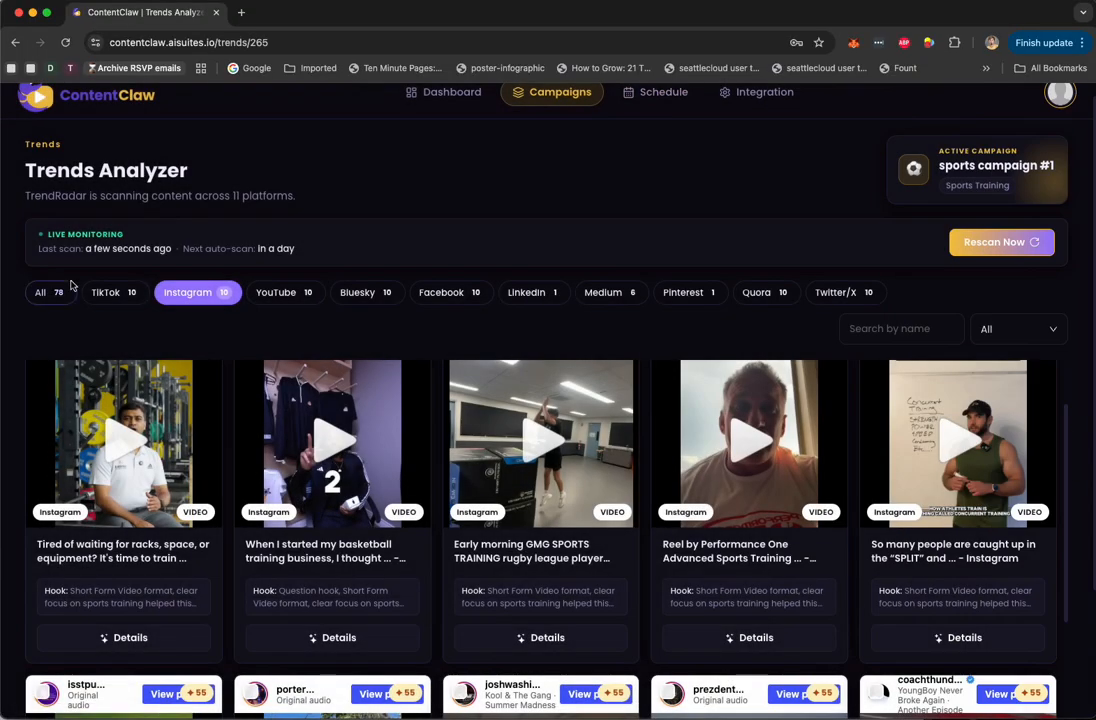
Step: Filter the trends by YouTube and review the details of "Speed Proves He Can Become an NFL Pro"
left_click(310, 301)
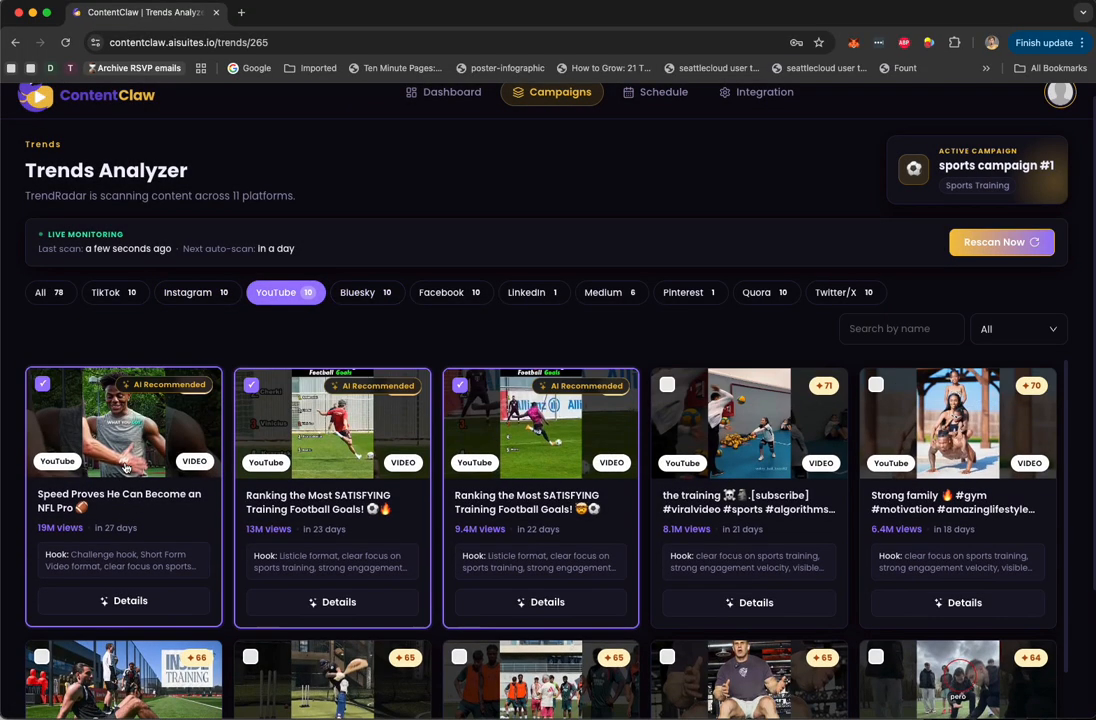
left_click(125, 600)
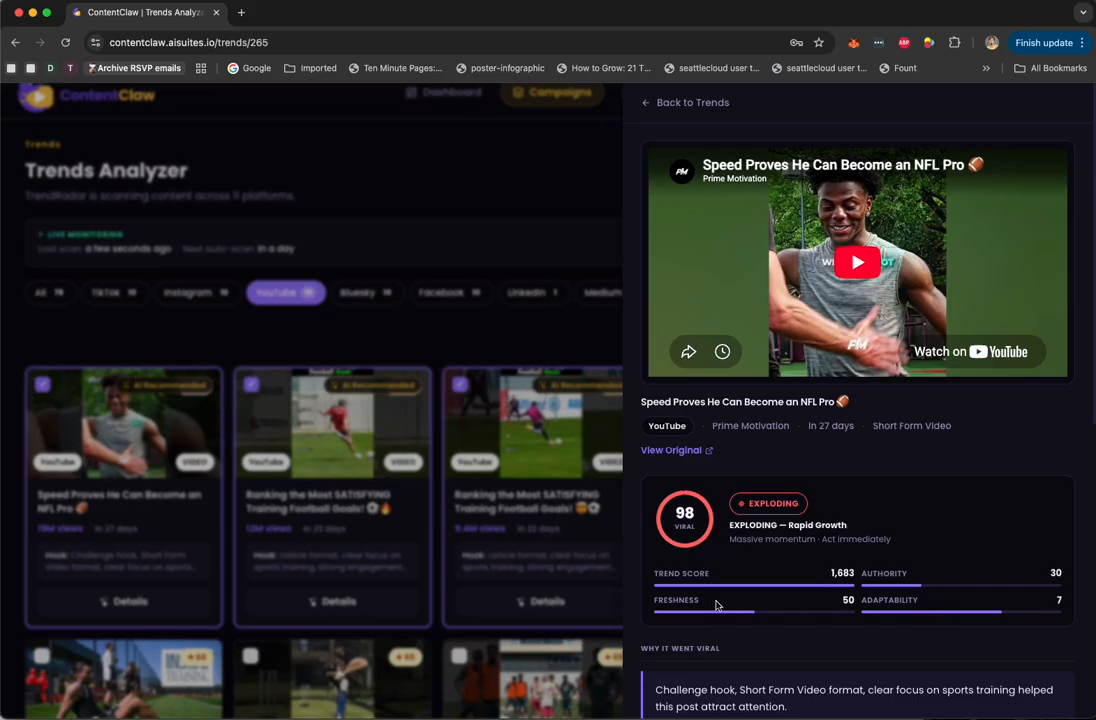
left_click(645, 100)
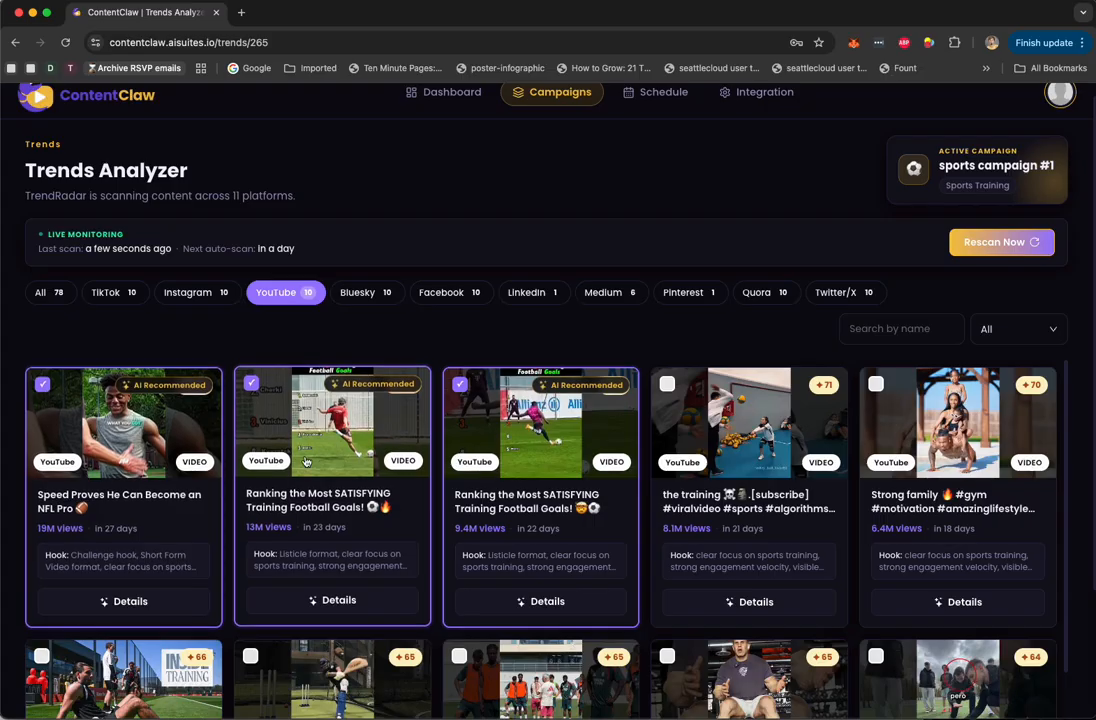
Step: Show all platforms' trends and deselect the four AI-recommended ones
left_click(46, 292)
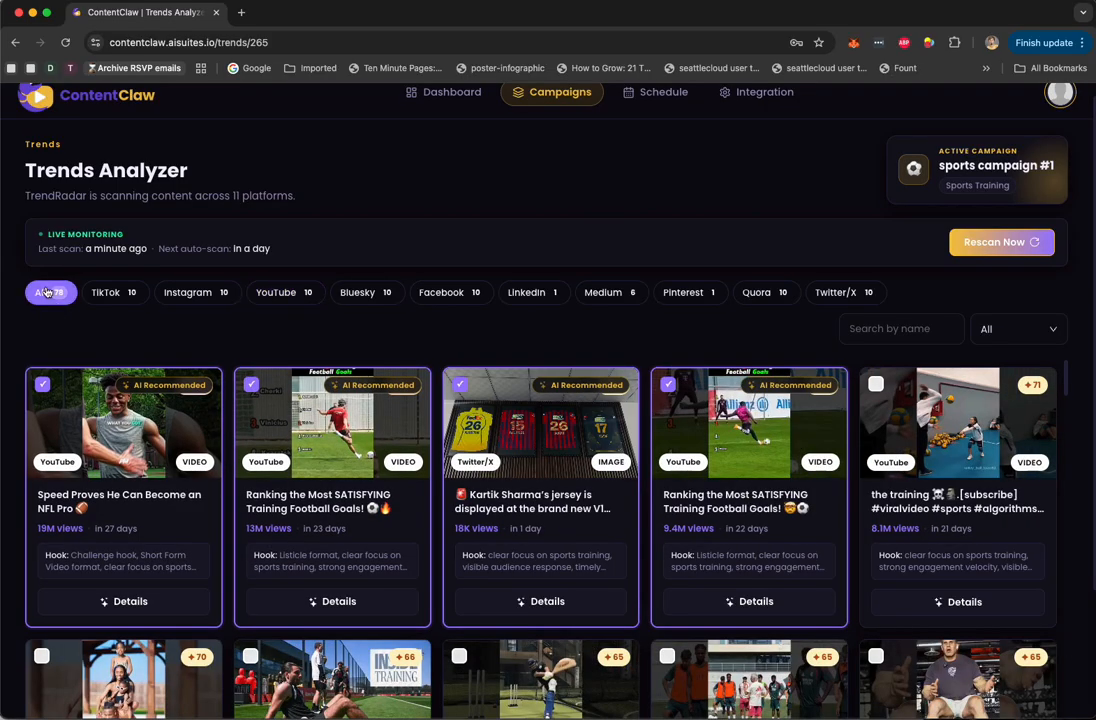
left_click(42, 384)
left_click(250, 383)
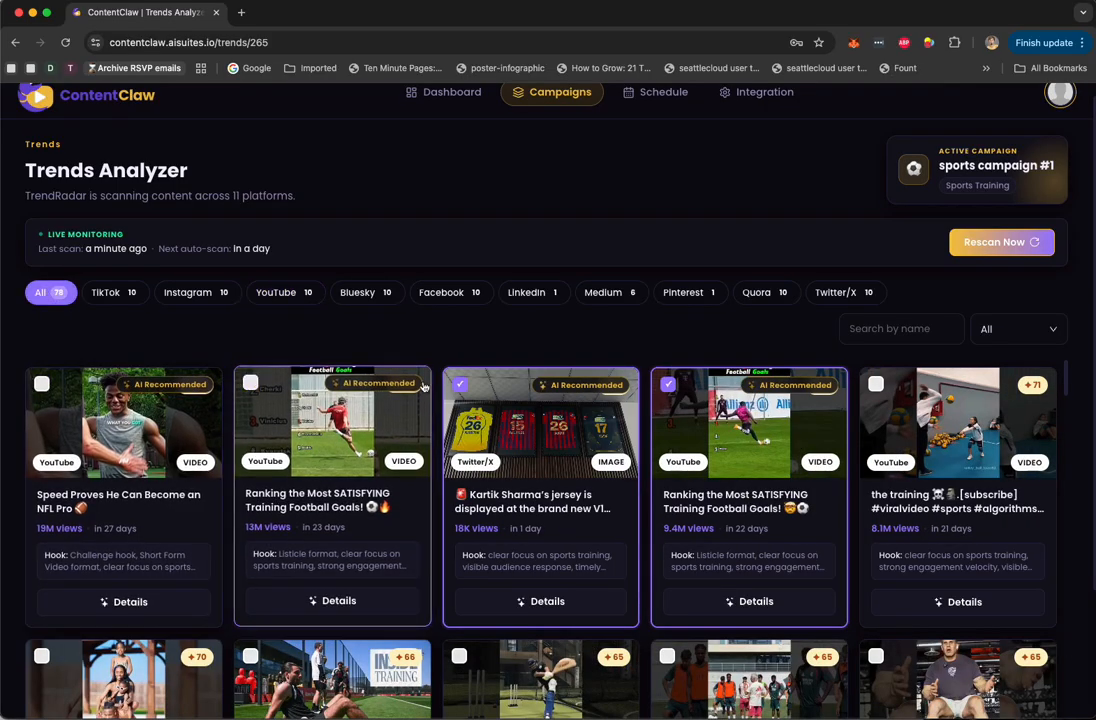
left_click(459, 384)
left_click(668, 384)
Step: Filter the trends by YouTube and select "Speed Proves He Can Become an NFL Pro"
left_click(276, 292)
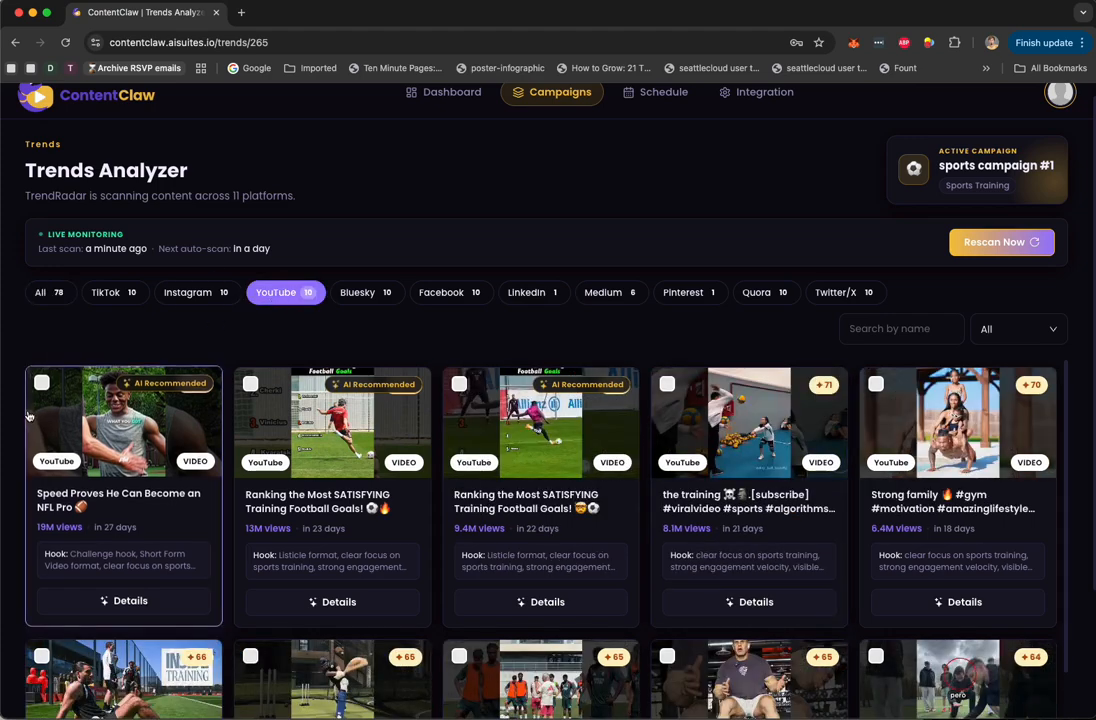
left_click(42, 384)
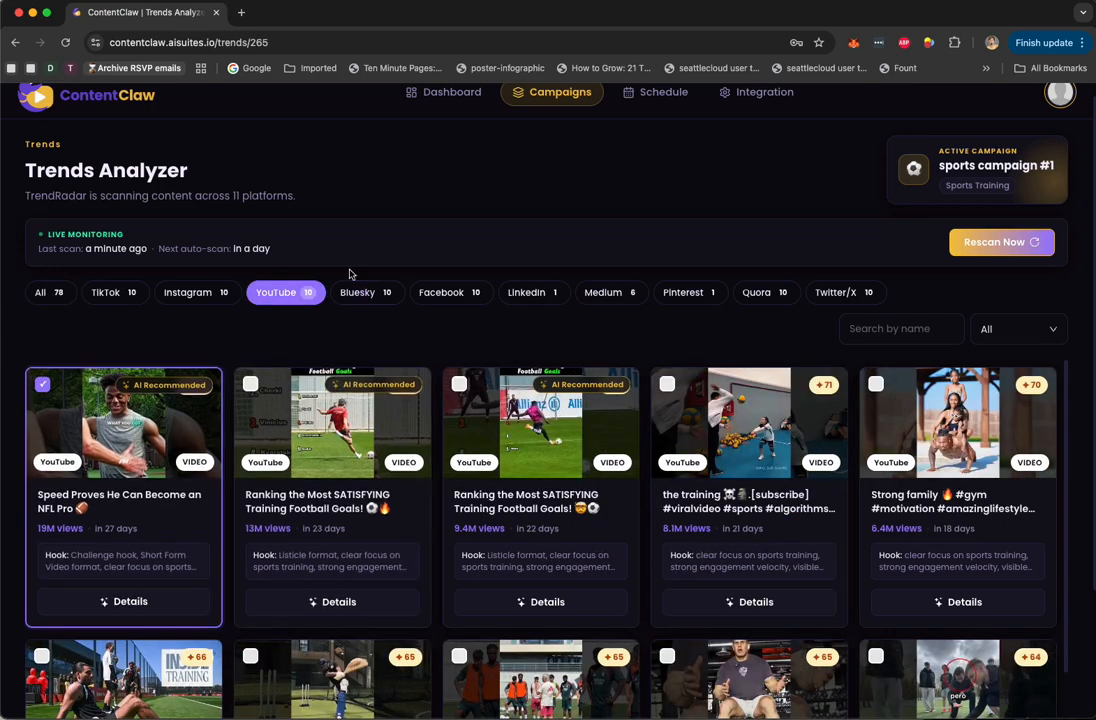
Step: Filter the trends by Facebook and review the details of the "What do y'all think?!" soccer video and the lacrosse and hockey training website post
left_click(437, 292)
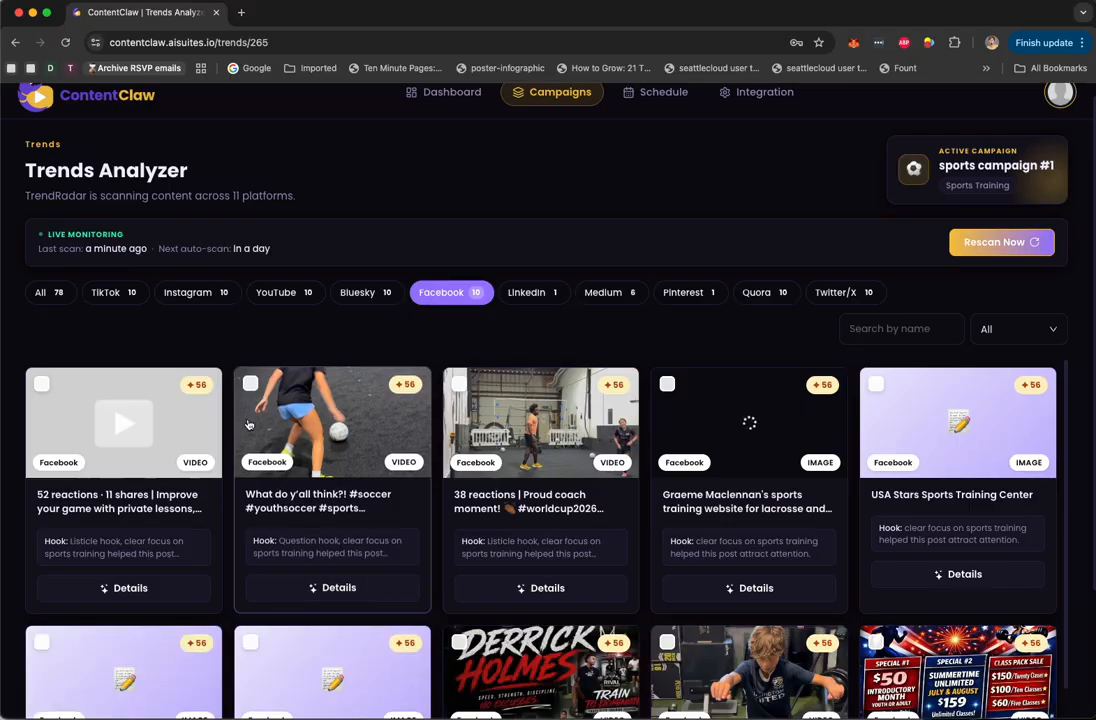
left_click(364, 596)
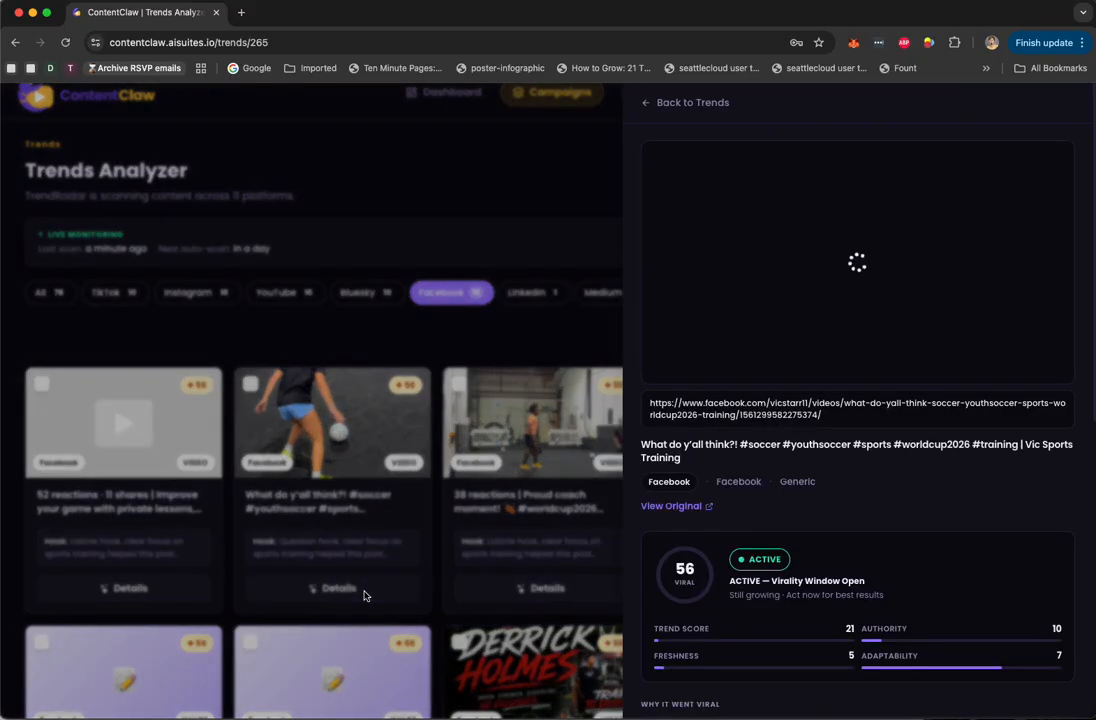
scroll(773, 541, "down", 2)
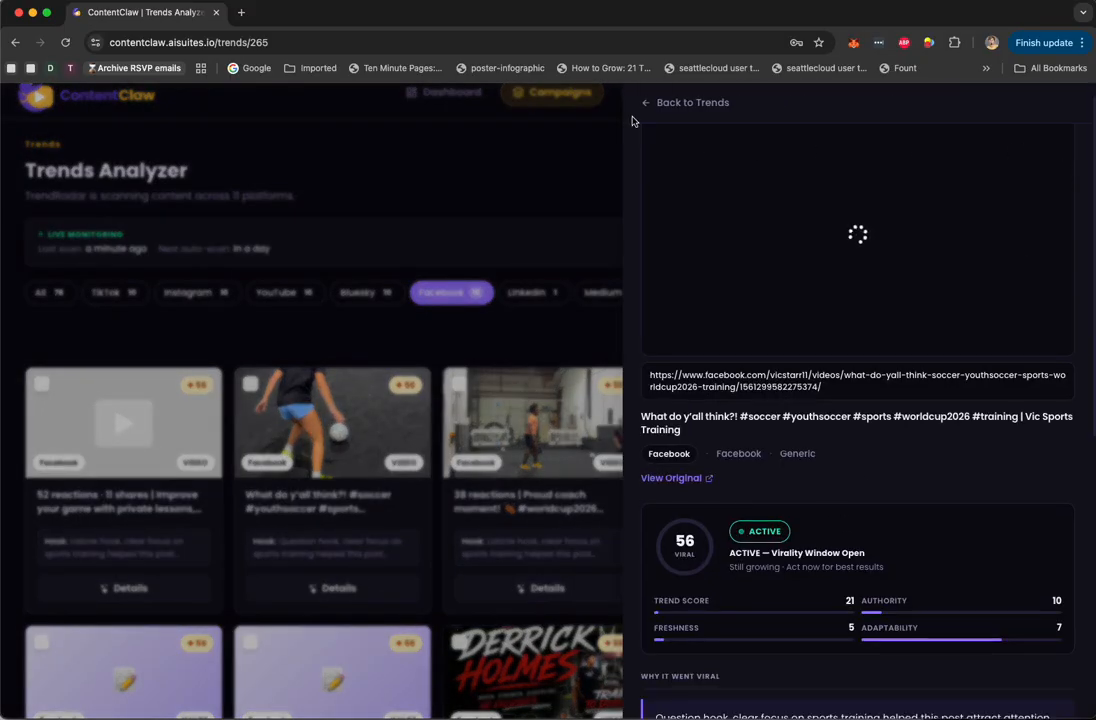
key("Escape")
left_click(712, 587)
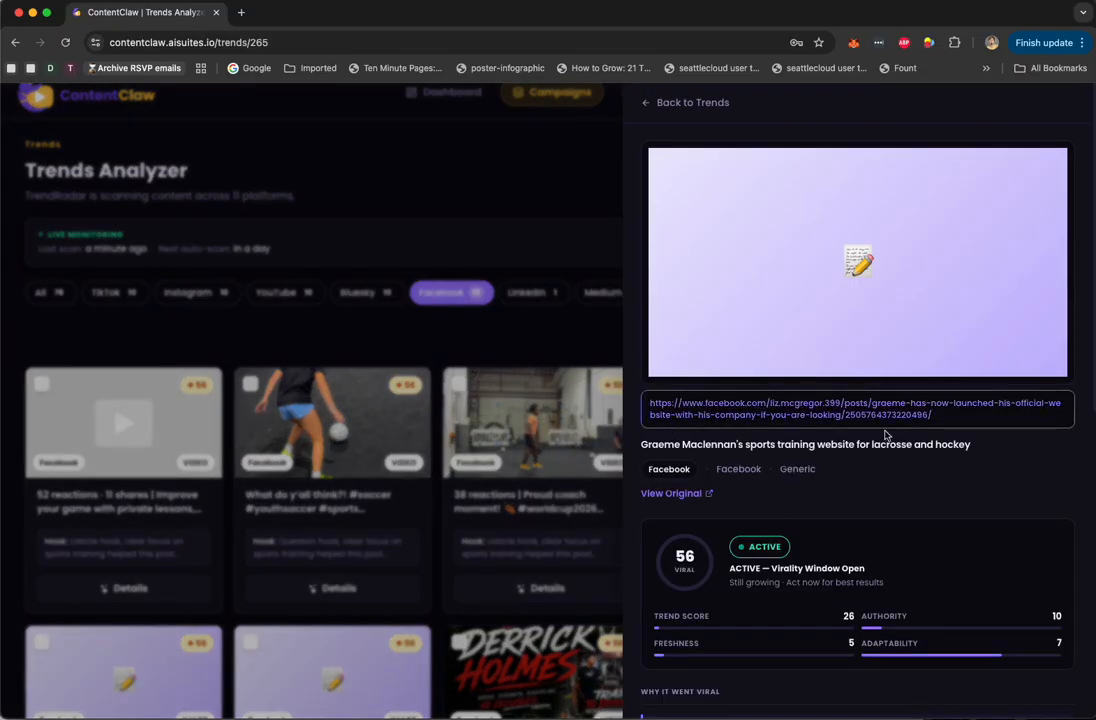
left_click(655, 102)
Step: View the LinkedIn trends, then return to Instagram and review the virality score of its first trend again
left_click(519, 296)
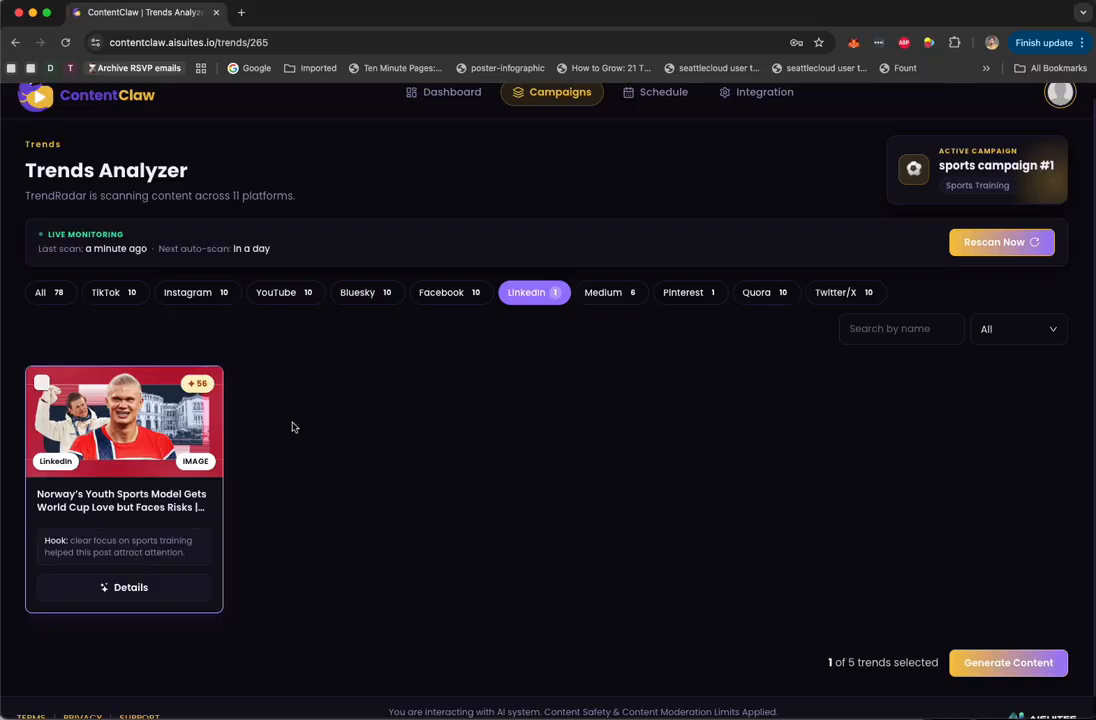
left_click(186, 290)
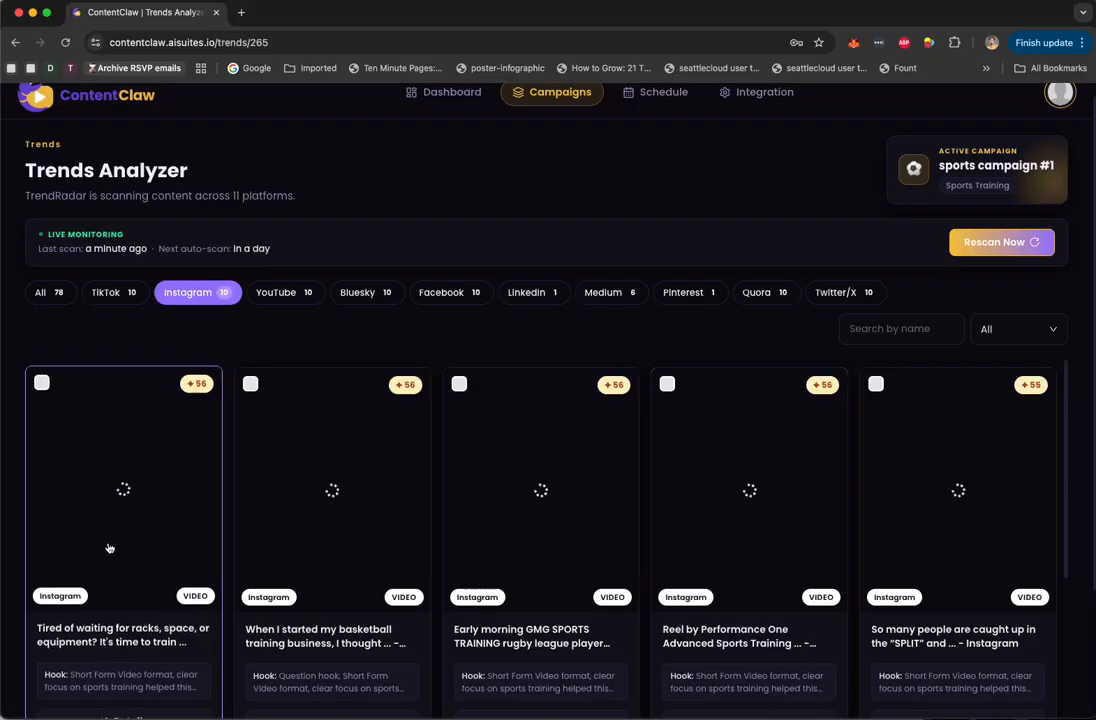
scroll(176, 668, "down", 1)
left_click(145, 667)
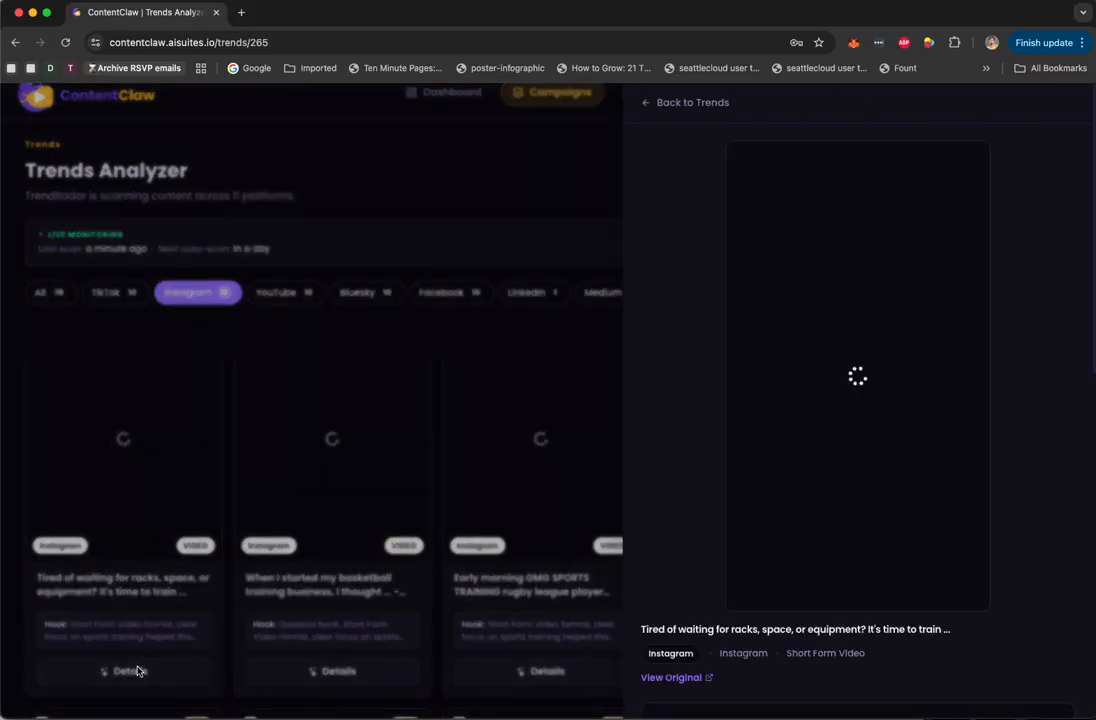
scroll(748, 485, "down", 3)
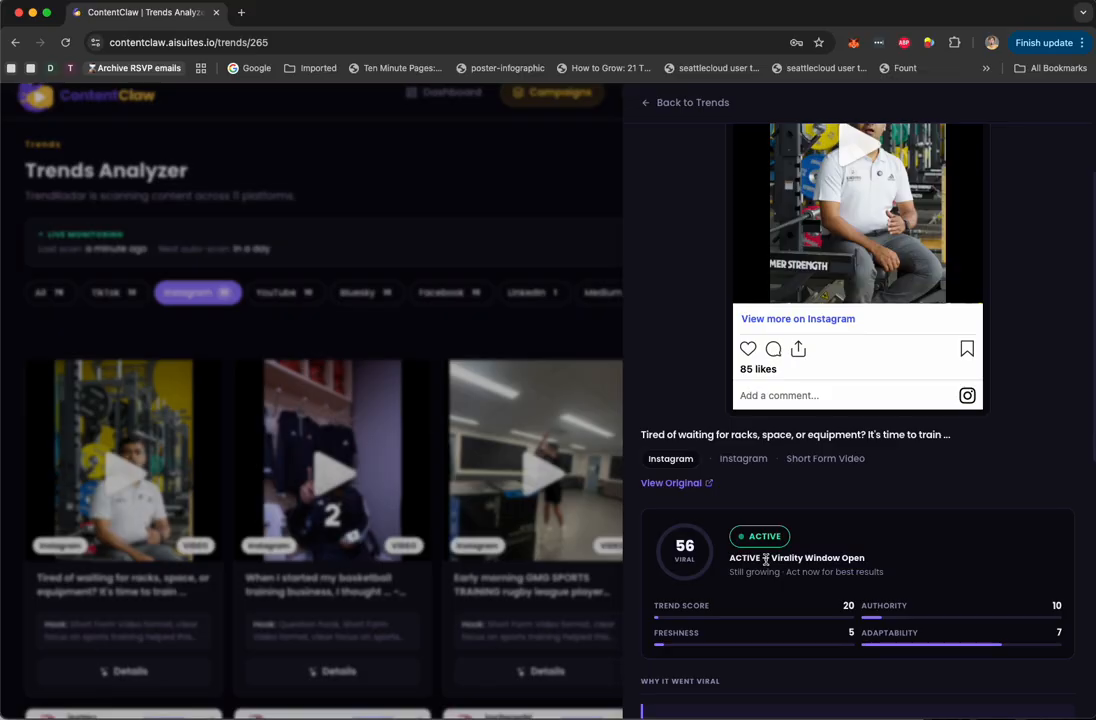
left_click(563, 276)
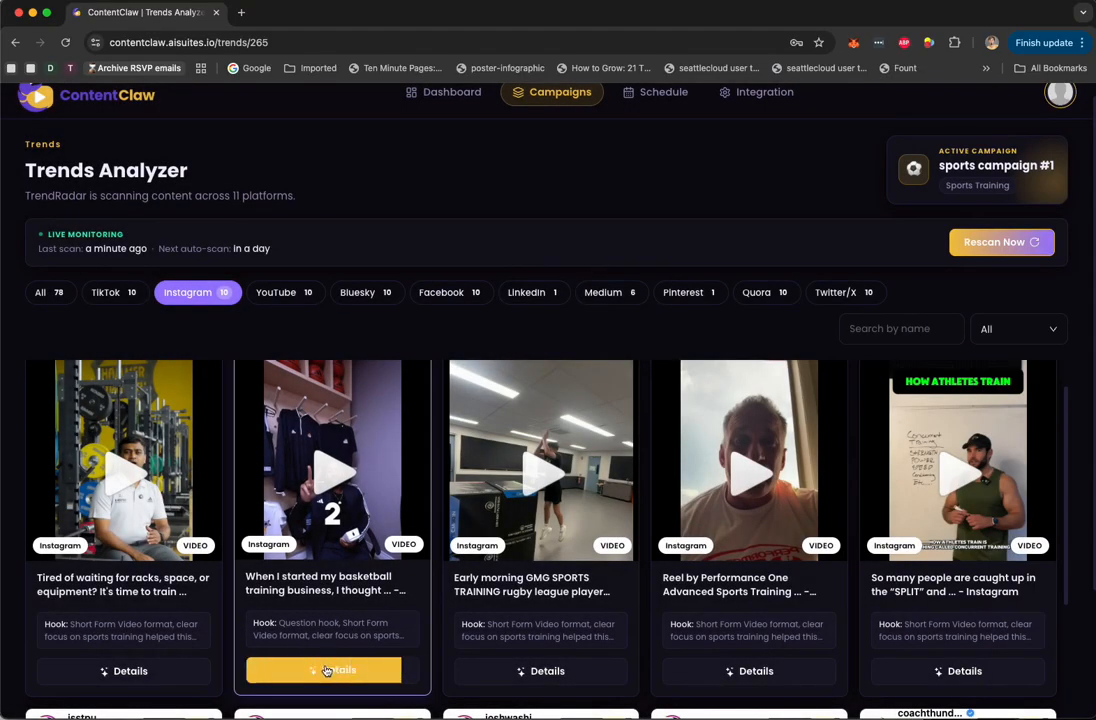
Step: Review the details of the Instagram basketball training business reel, then select the "Early morning GMG SPORTS TRAINING rugby league" trend
left_click(325, 670)
scroll(780, 482, "down", 3)
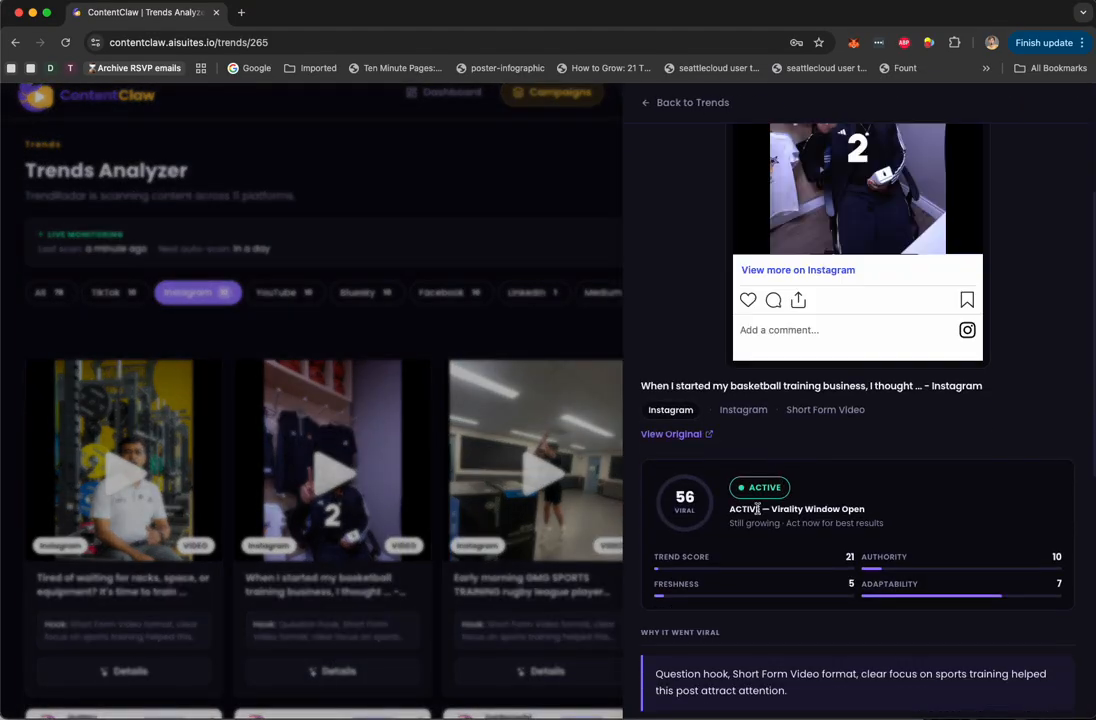
left_click(521, 205)
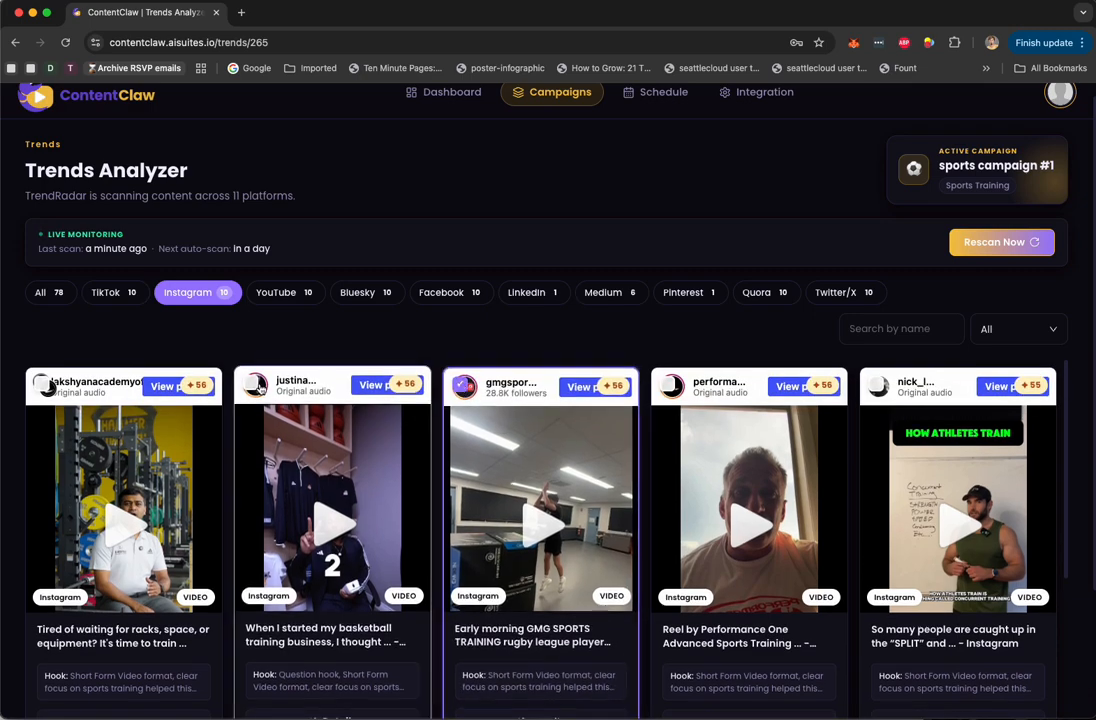
Step: Filter the trends by TikTok, review a video's details and select the second TikTok video, the one with the challenge hook
left_click(110, 292)
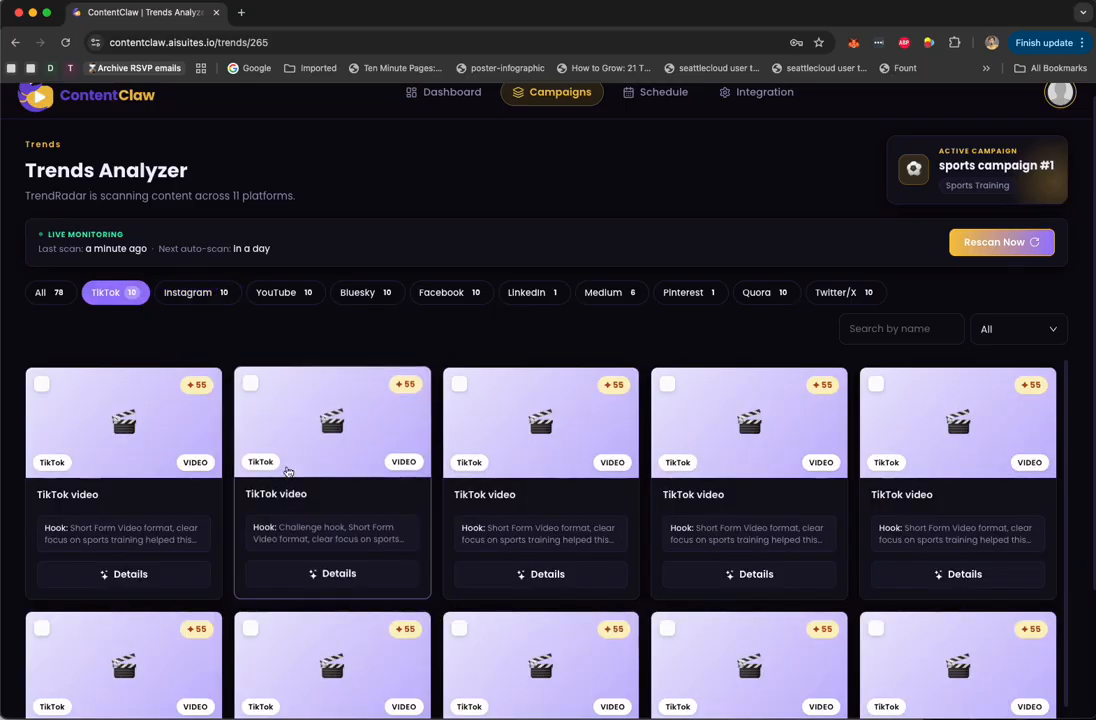
left_click(303, 538)
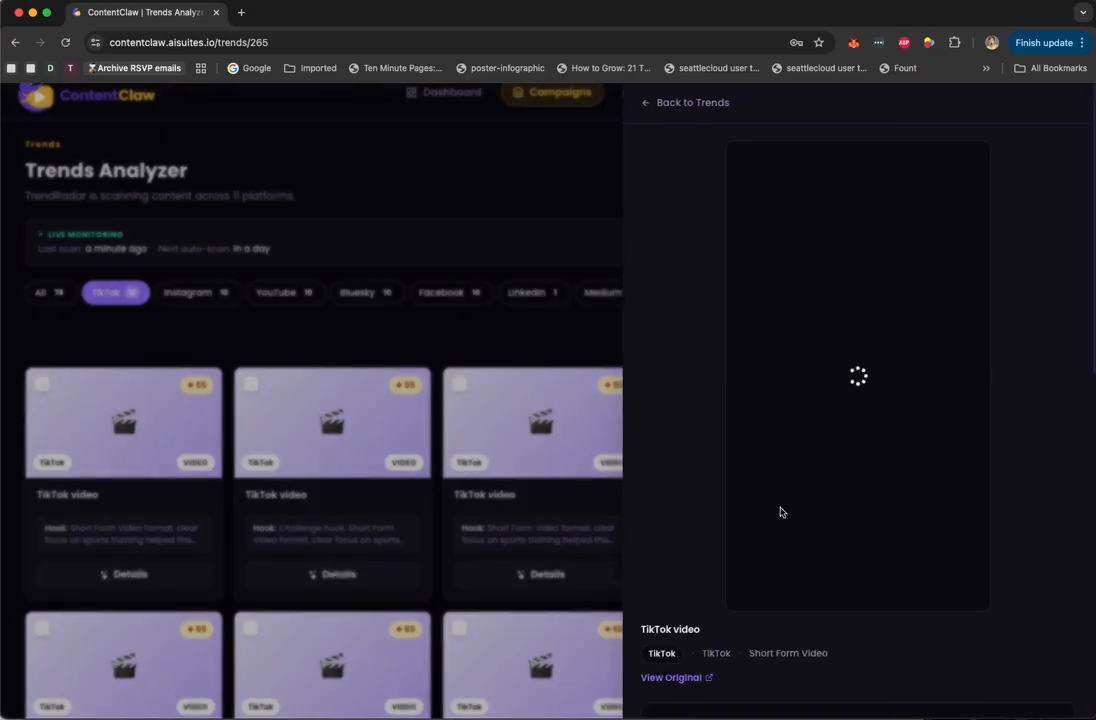
scroll(781, 512, "down", 4)
left_click(281, 355)
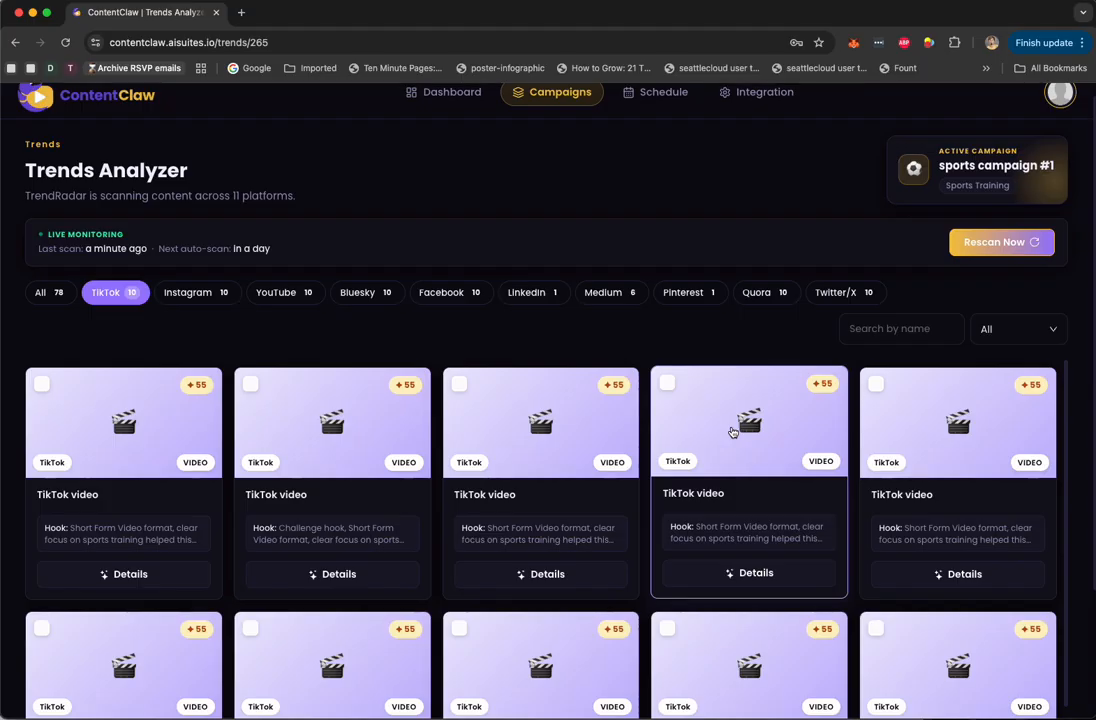
scroll(845, 448, "down", 2)
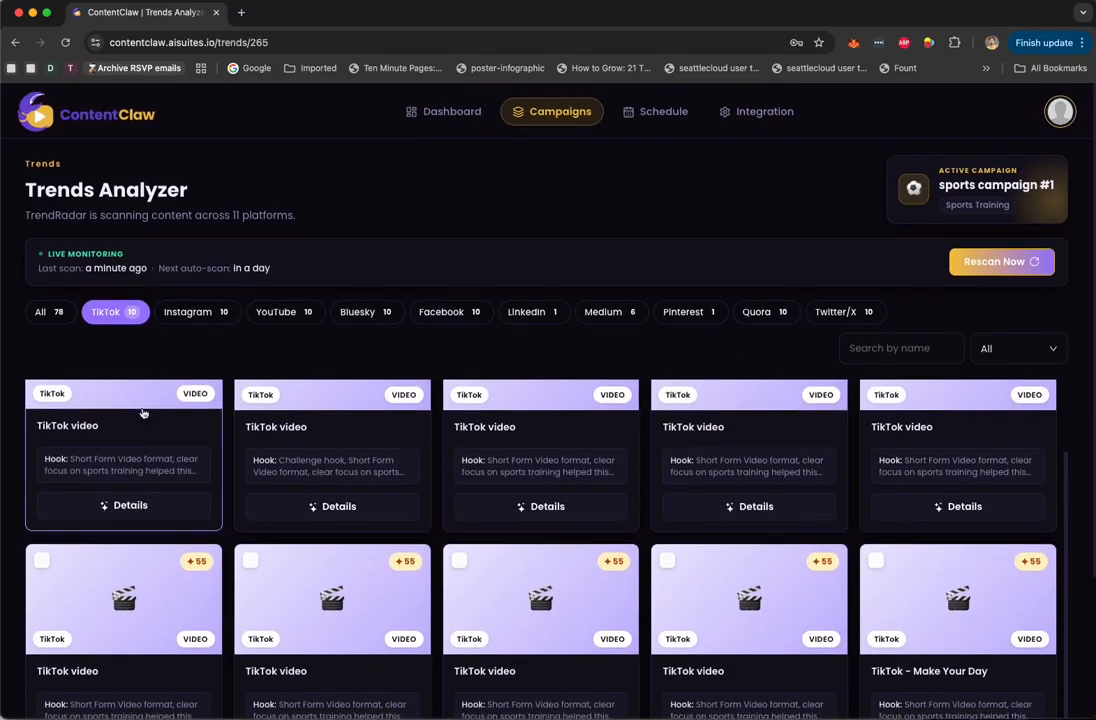
scroll(253, 440, "up", 2)
left_click(251, 400)
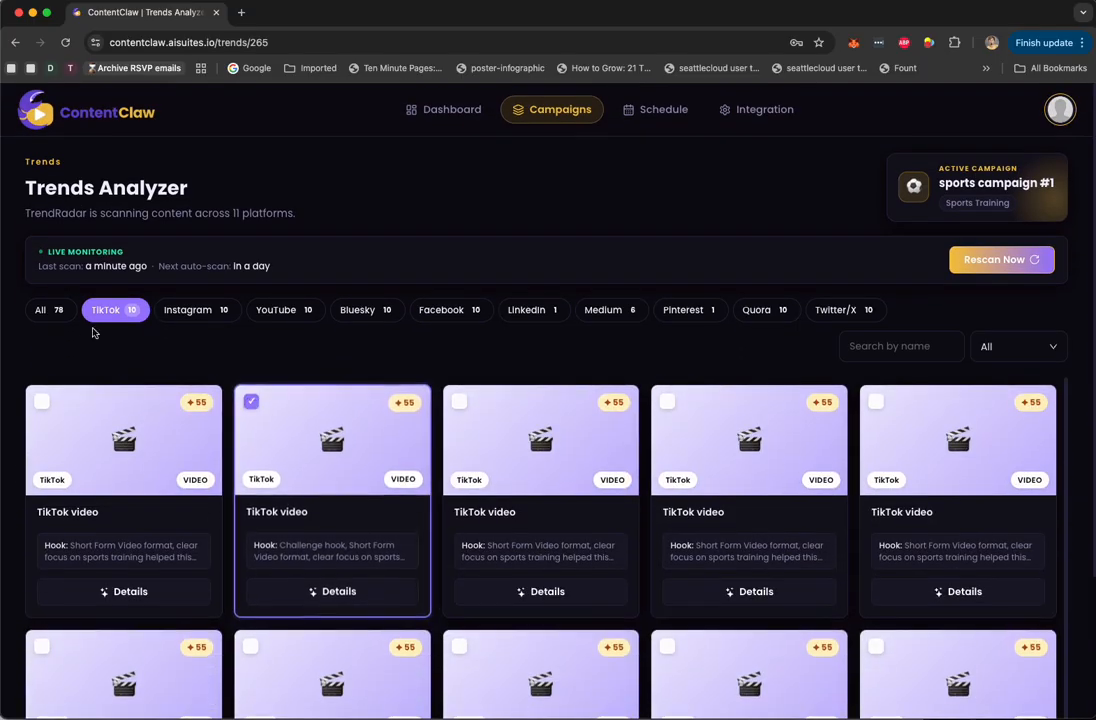
Step: Show all platforms' trends and examine the metrics, hashtags and monetization potential of the AI-recommended Twitter/X jersey post
left_click(52, 311)
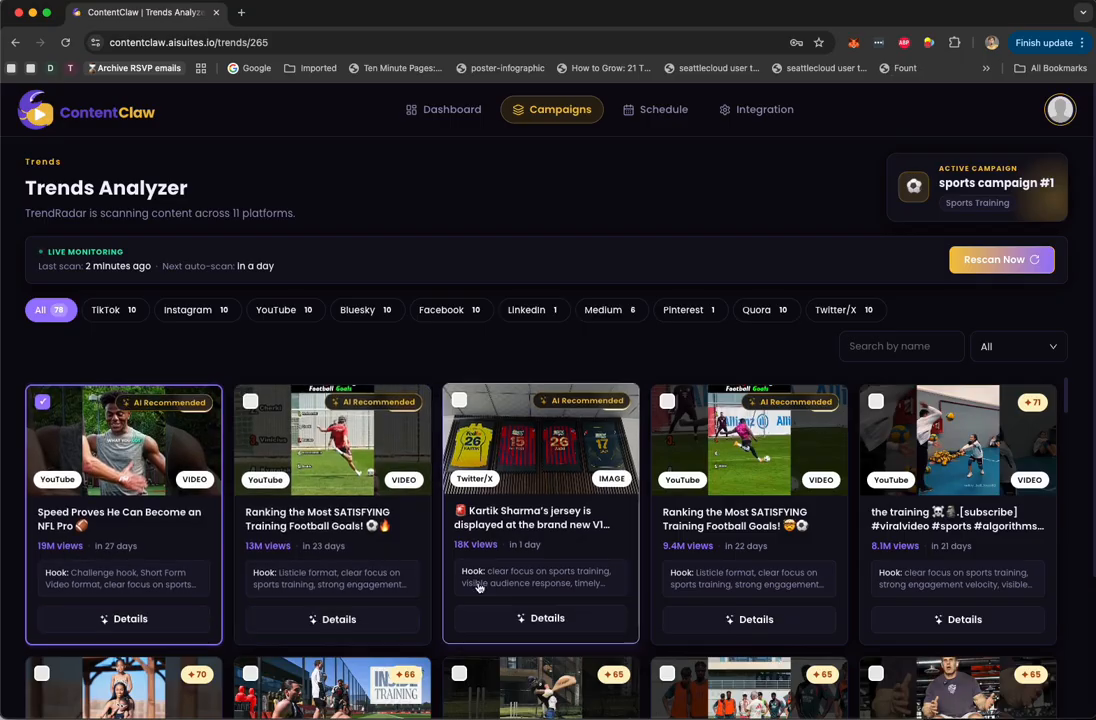
left_click(576, 627)
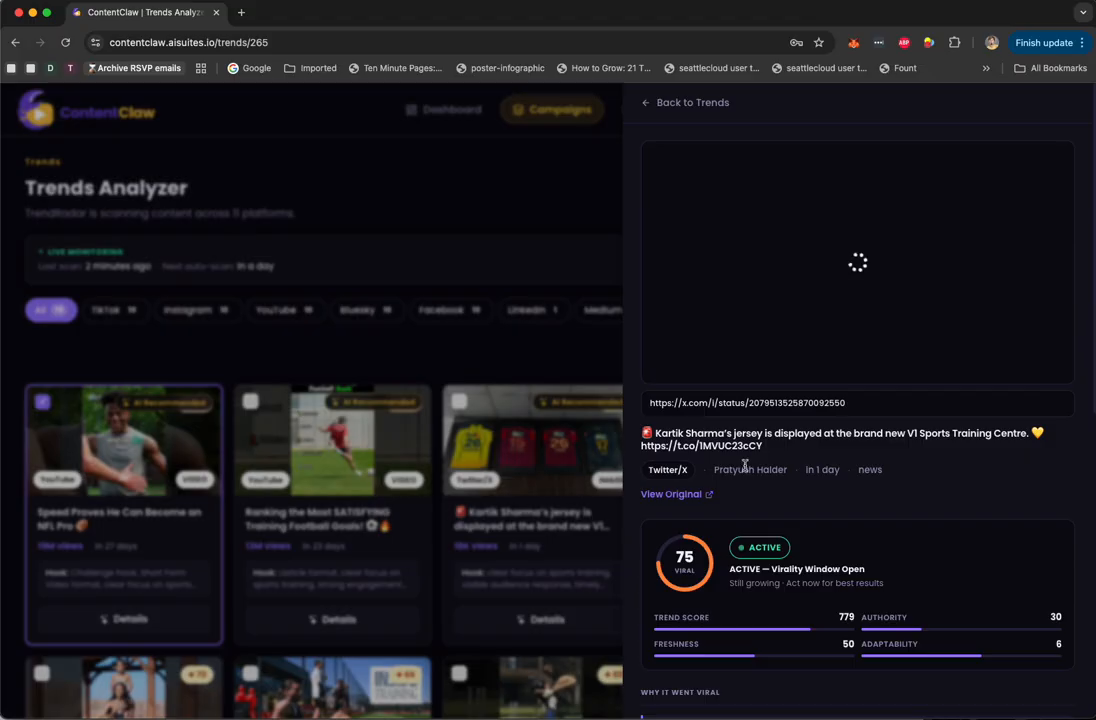
scroll(827, 487, "down", 8)
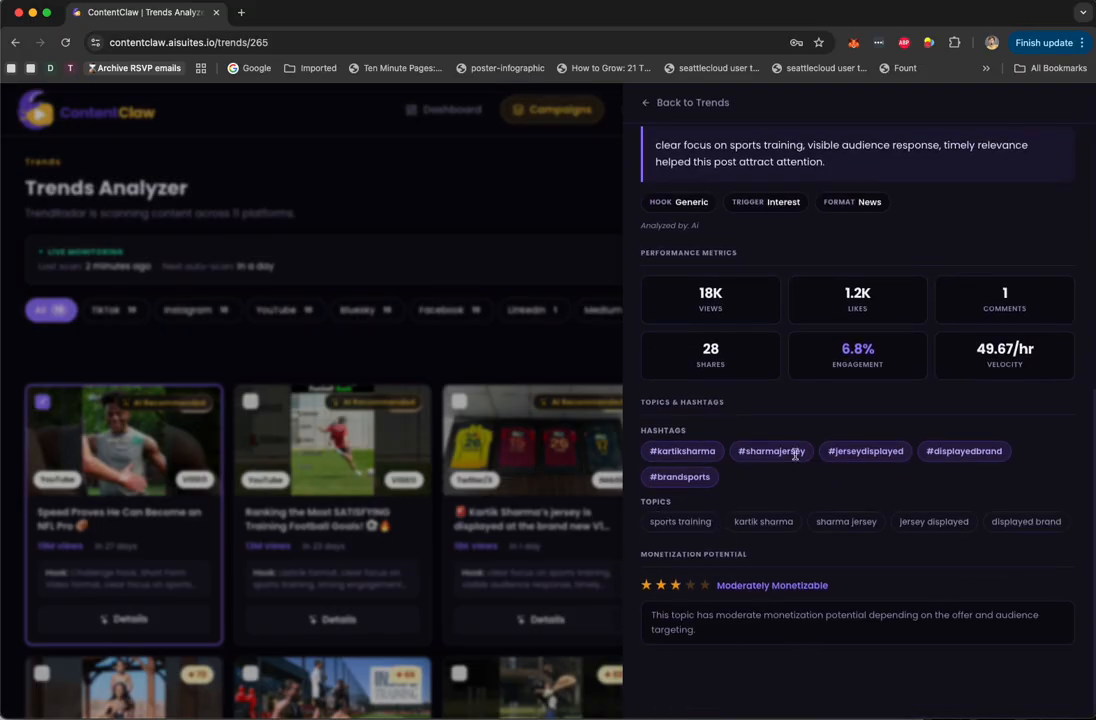
scroll(788, 448, "up", 8)
left_click(655, 108)
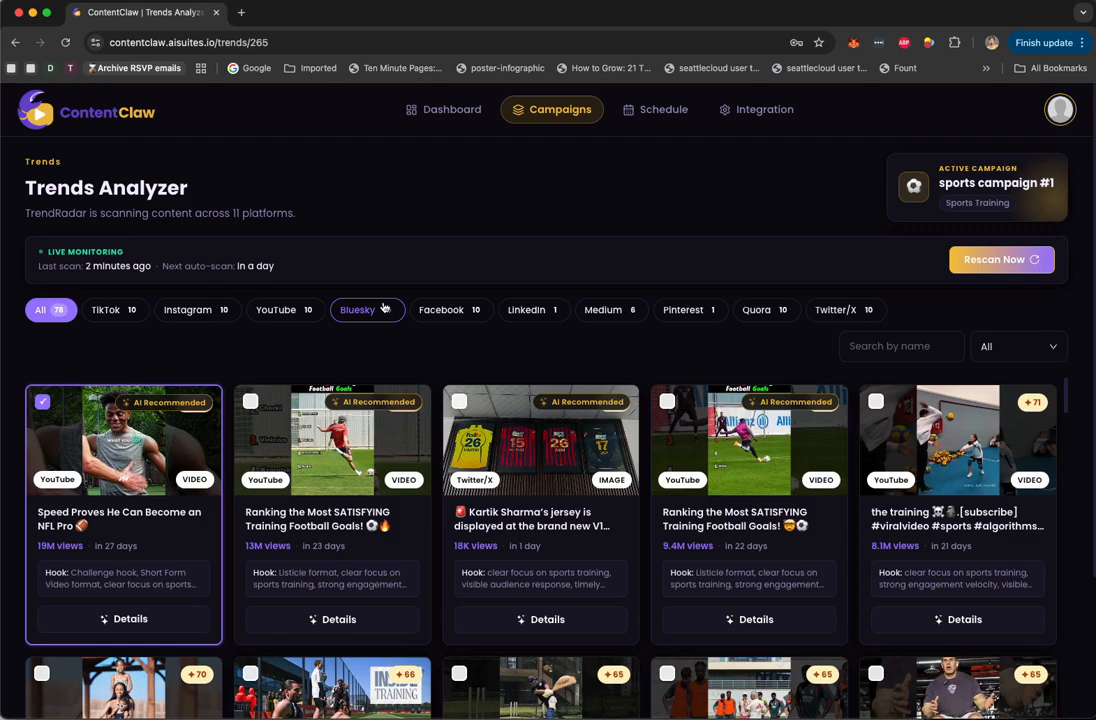
Step: Deselect "Speed Proves He Can Become an NFL Pro" and select the 13M-view "Ranking the Most SATISFYING Training Football Goals!" trend instead
left_click(40, 402)
left_click(310, 460)
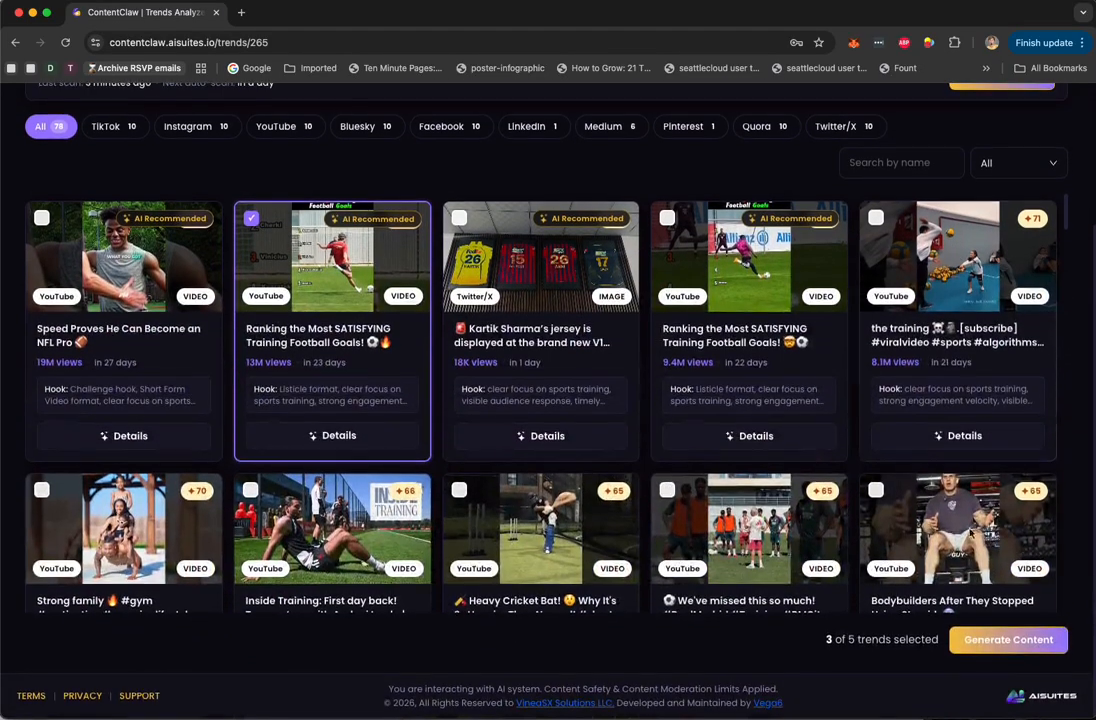
scroll(1000, 280, "up", 3)
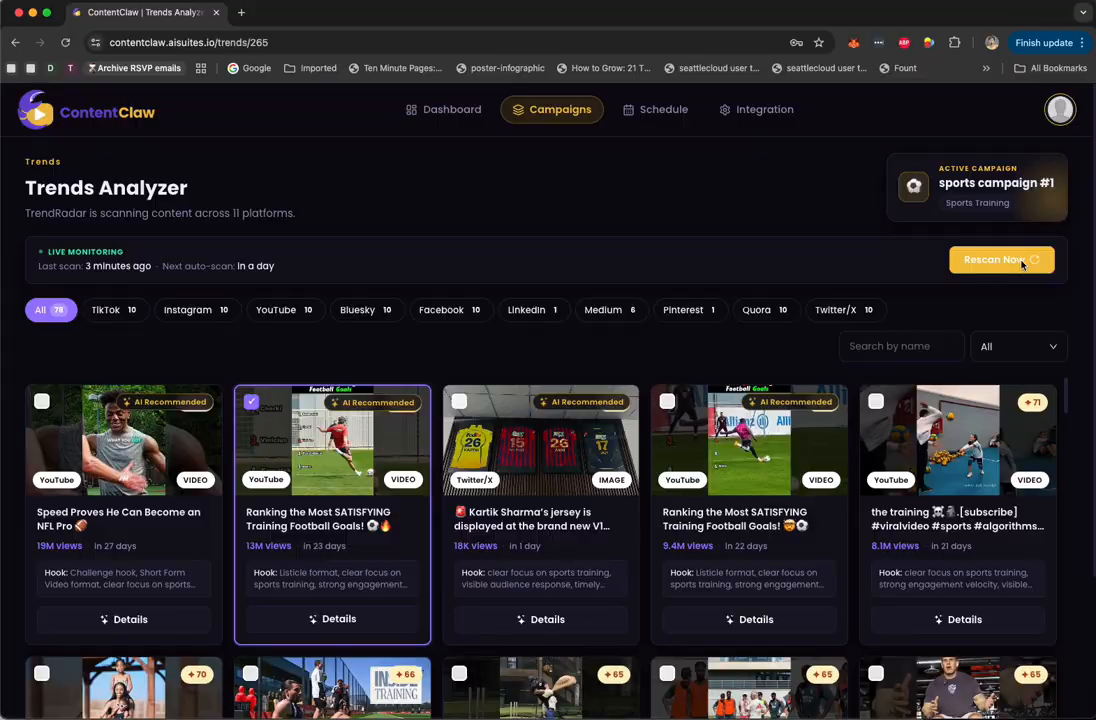
Step: Generate content from the three selected trends, choosing Schedule Later as the scheduling option
scroll(966, 560, "down", 5)
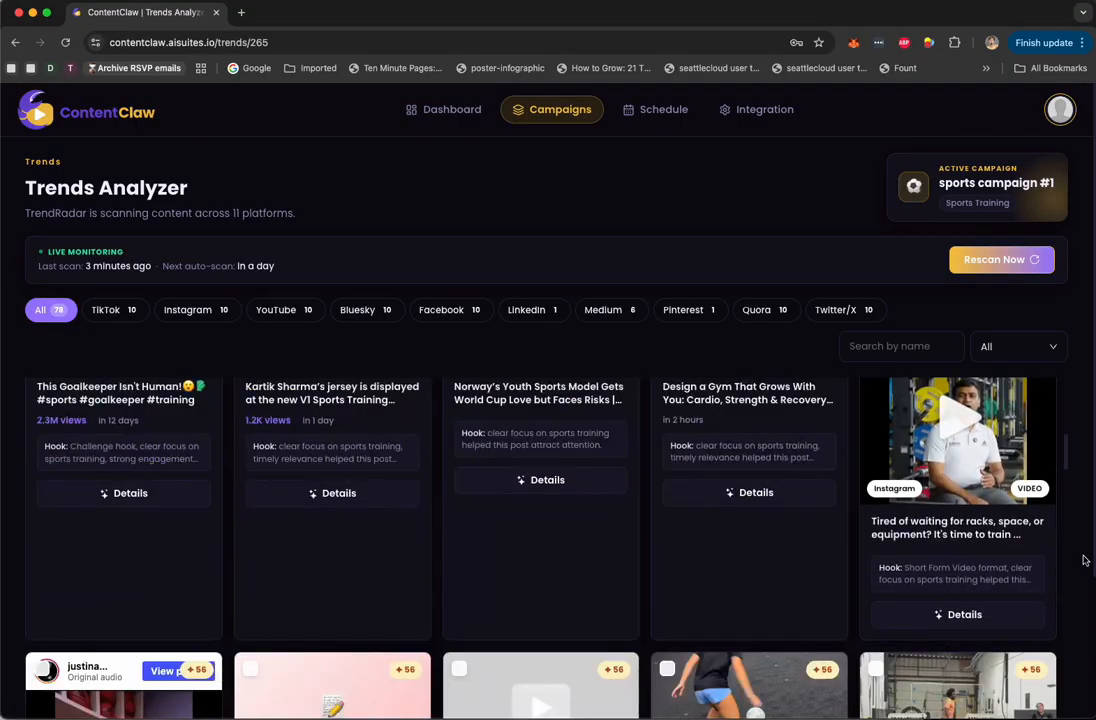
scroll(1000, 600, "down", 3)
left_click(997, 646)
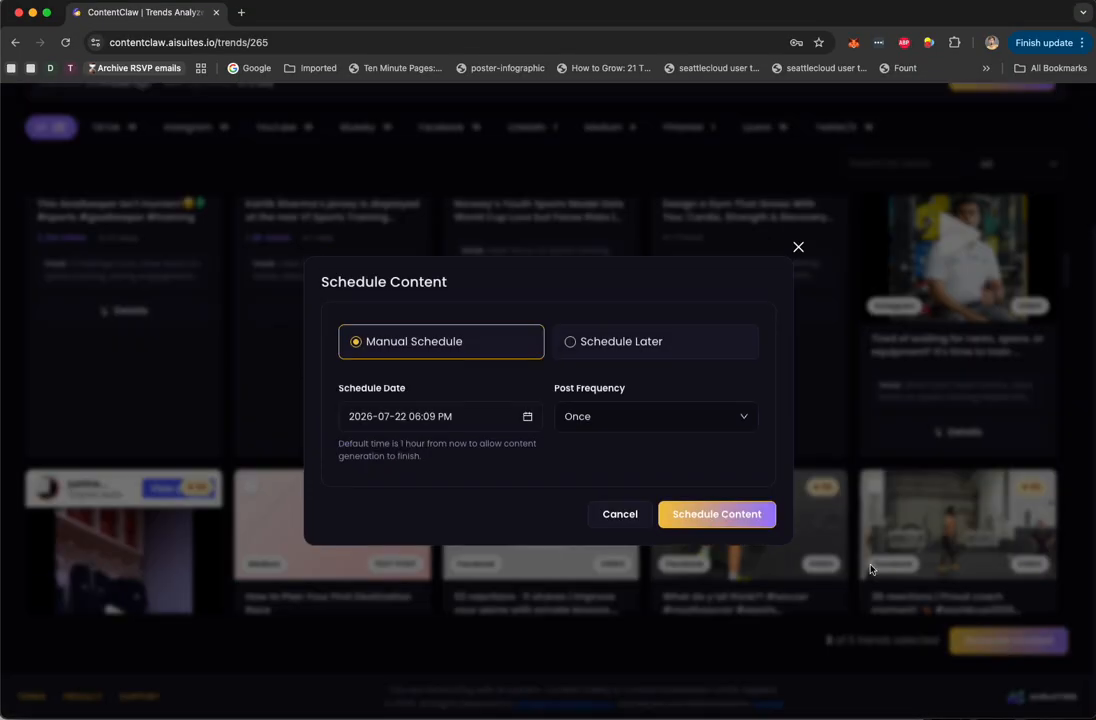
left_click(606, 348)
left_click(484, 398)
left_click(642, 344)
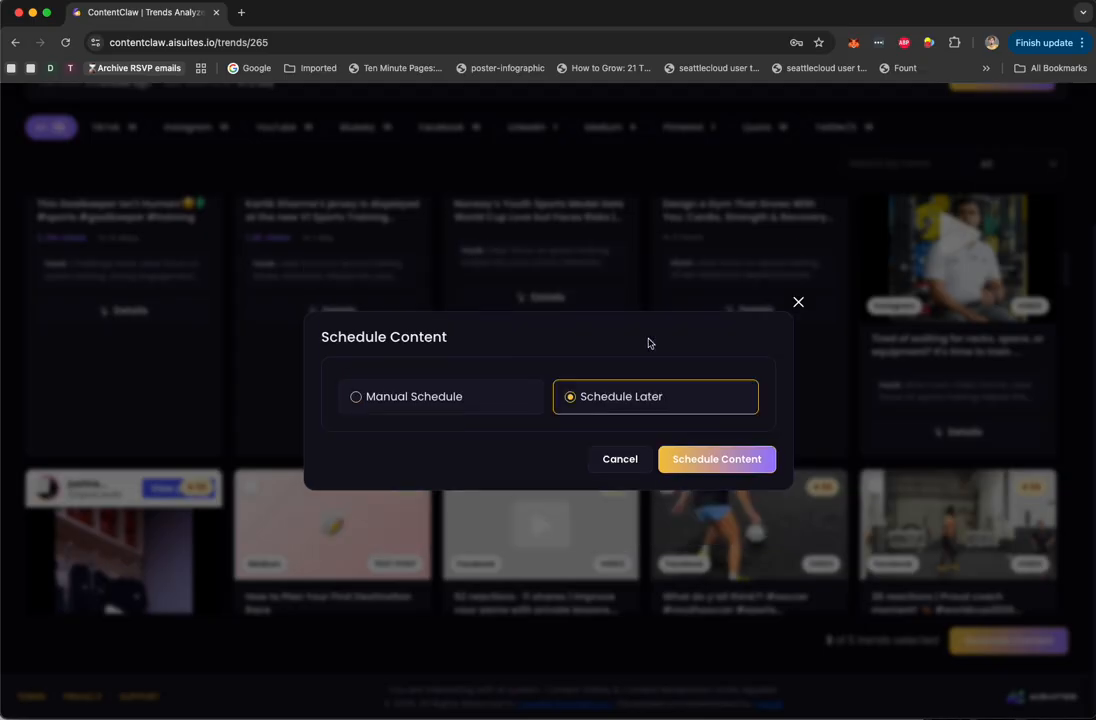
left_click(716, 461)
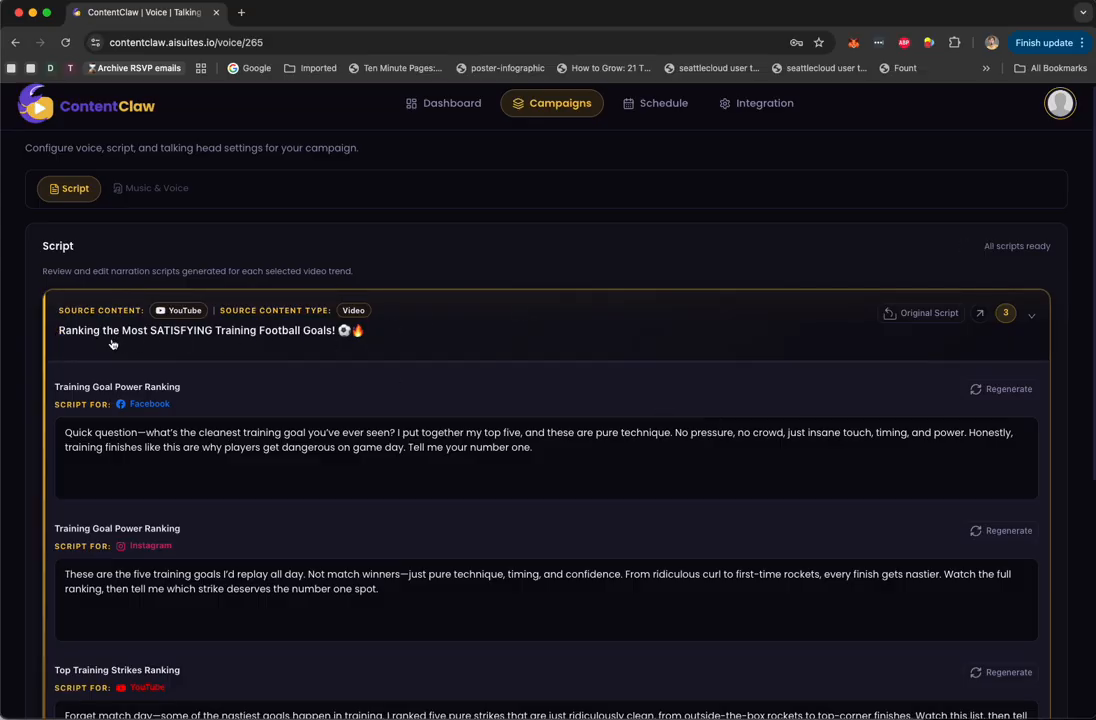
Step: View the original script of the "Ranking the Most SATISFYING Training Football Goals!" video and review its Facebook, Instagram and YouTube scripts
left_click(944, 315)
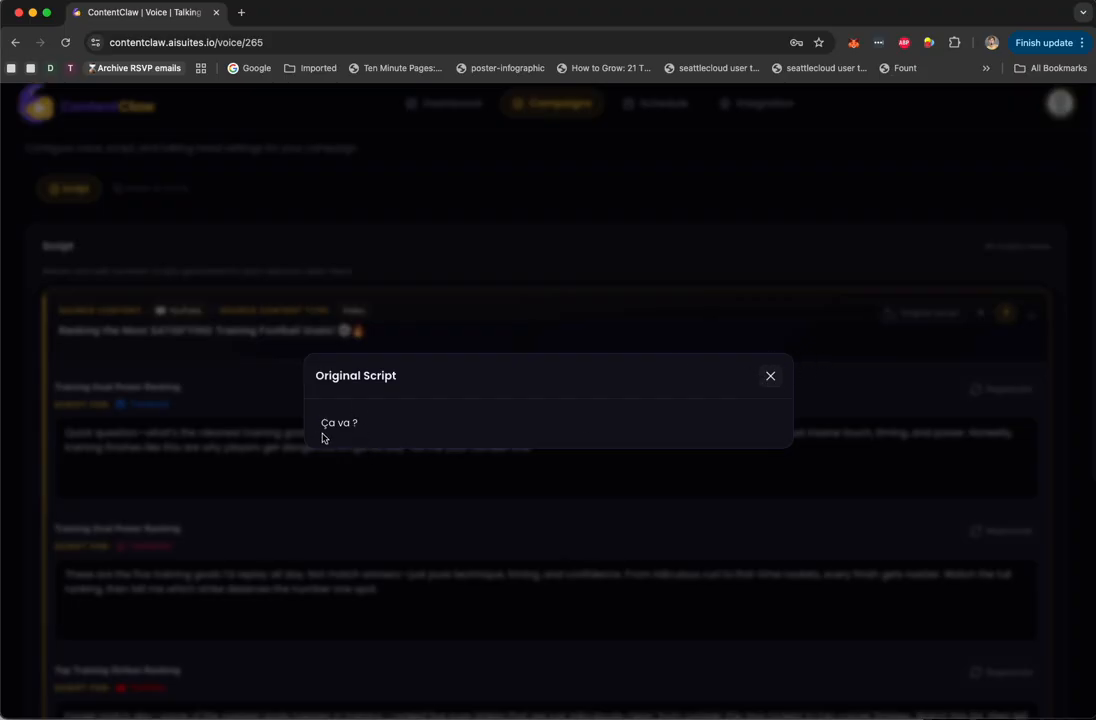
left_click(770, 377)
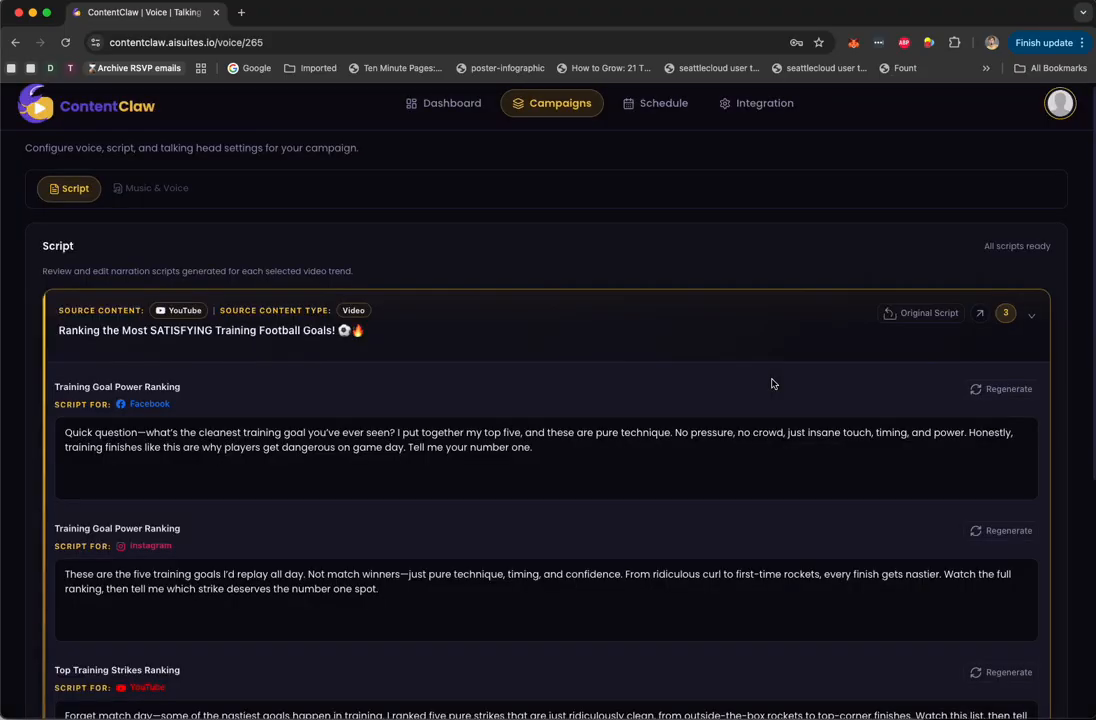
triple_click(68, 433)
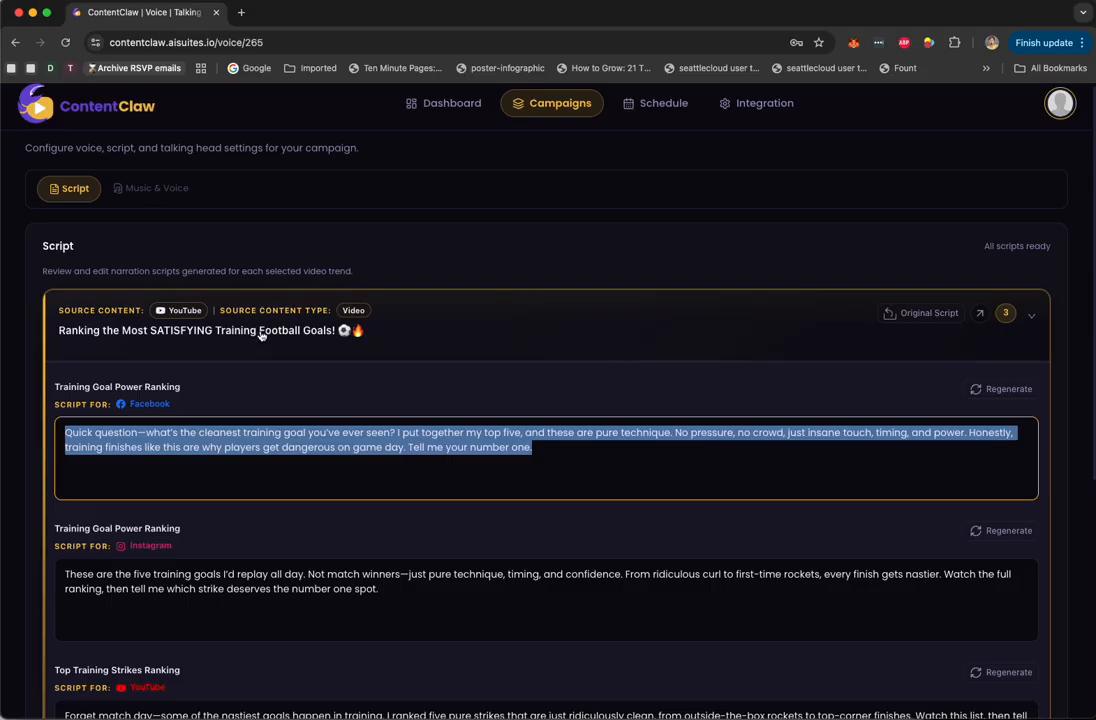
scroll(245, 472, "down", 3)
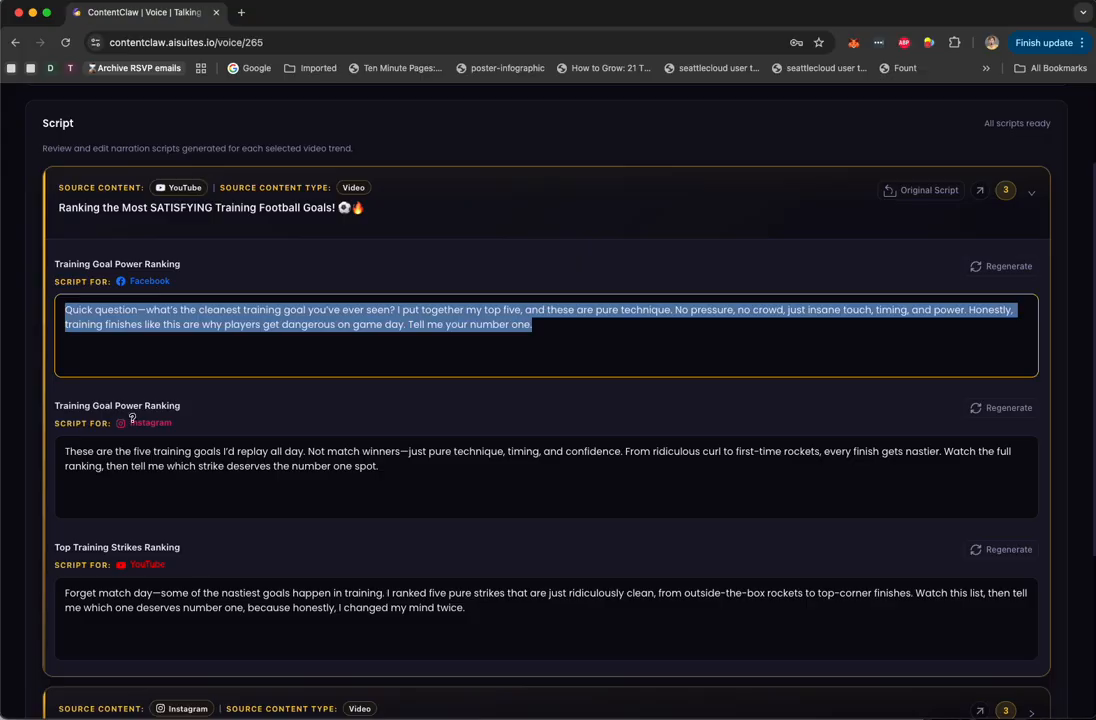
scroll(407, 322, "up", 3)
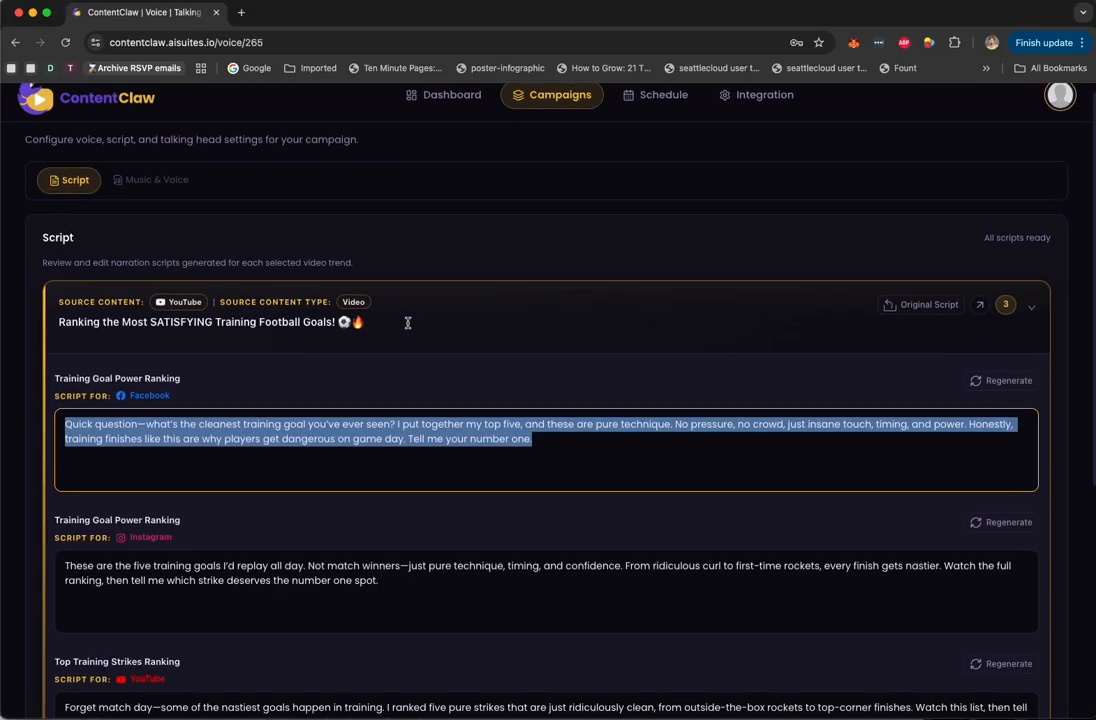
scroll(142, 543, "down", 5)
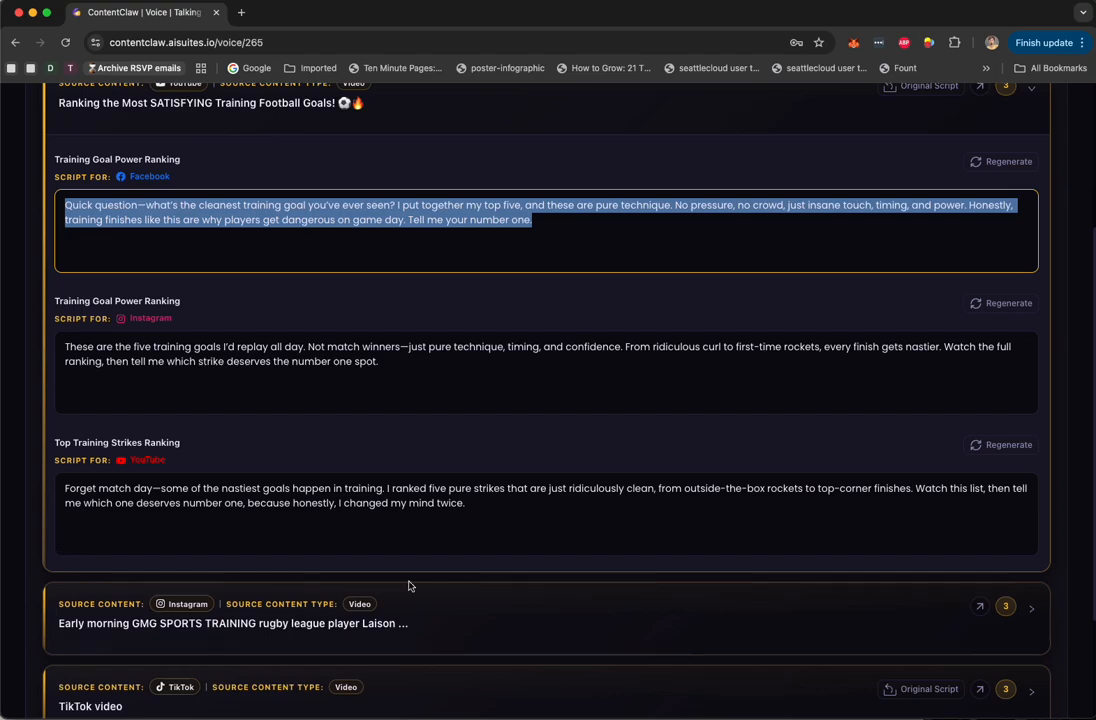
scroll(473, 319, "up", 5)
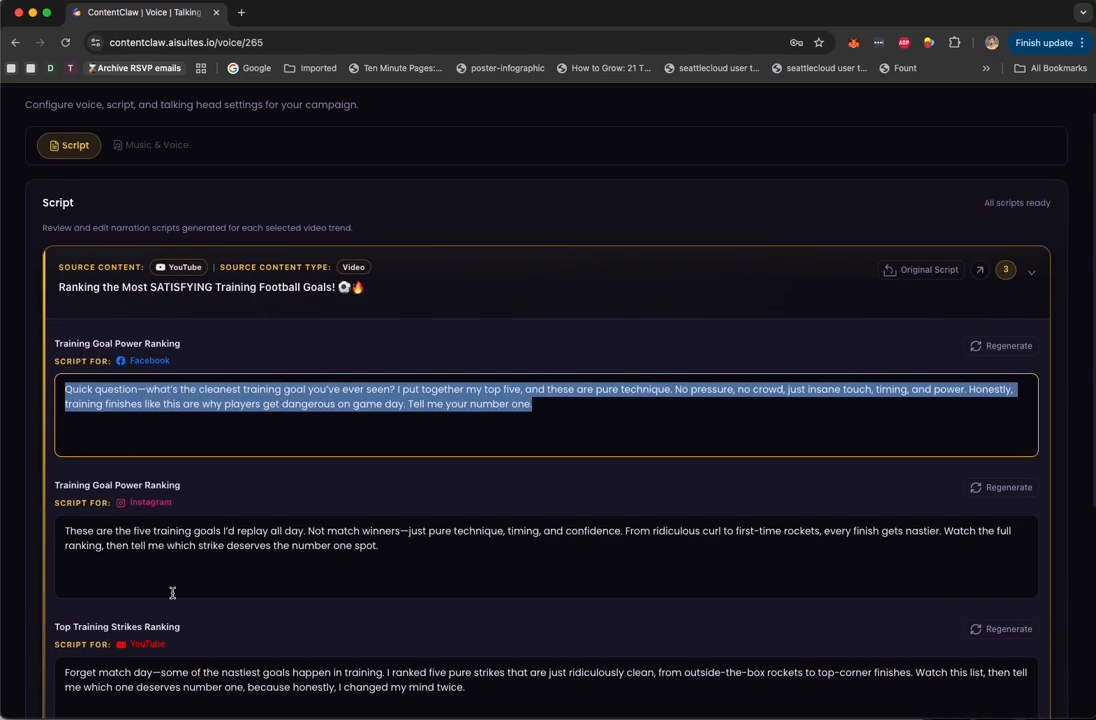
scroll(907, 342, "down", 8)
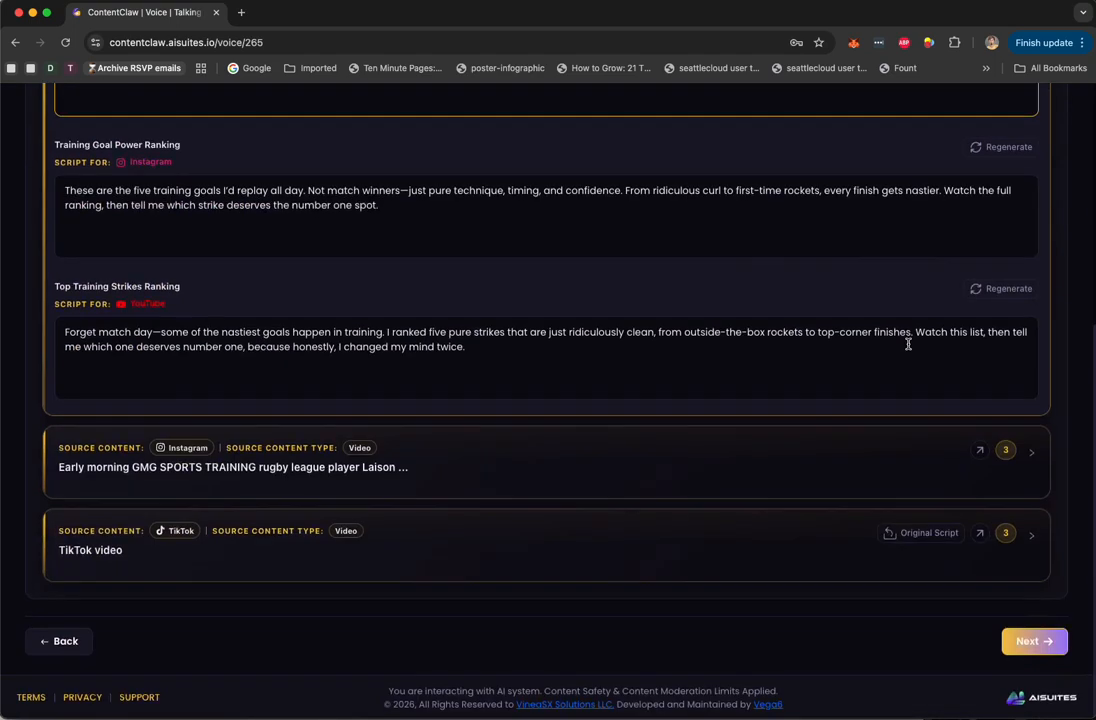
scroll(890, 325, "up", 10)
left_click(754, 330)
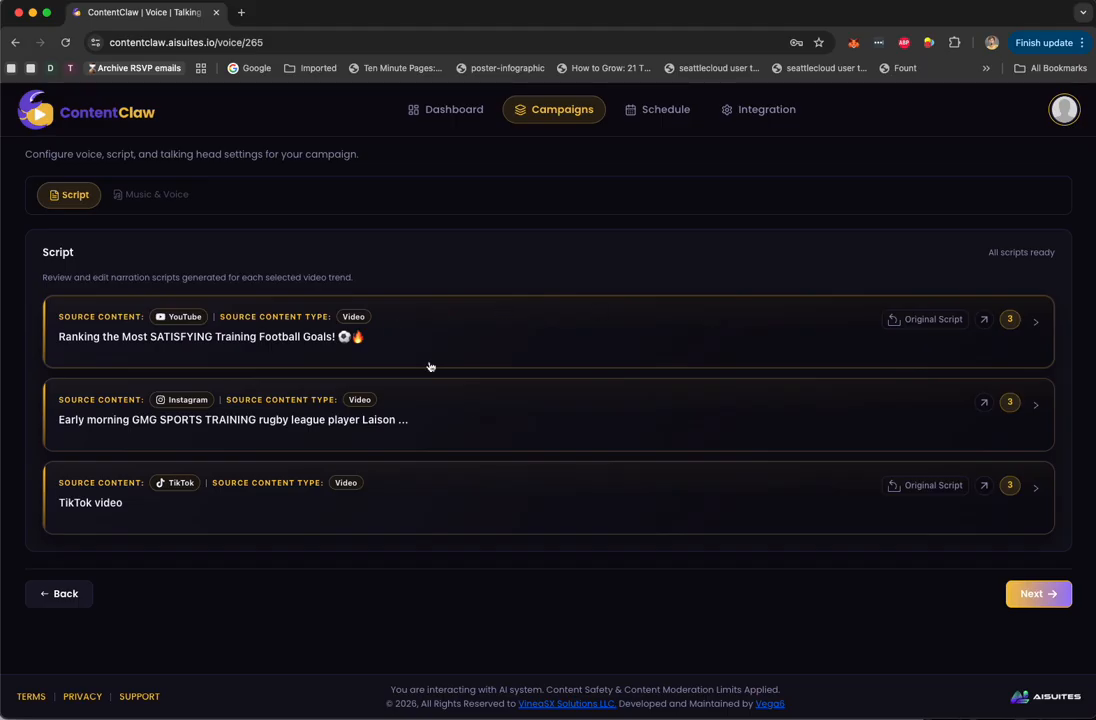
Step: Review the scripts generated from the Instagram "Early morning GMG SPORTS TRAINING" rugby league video
left_click(496, 441)
scroll(318, 408, "down", 5)
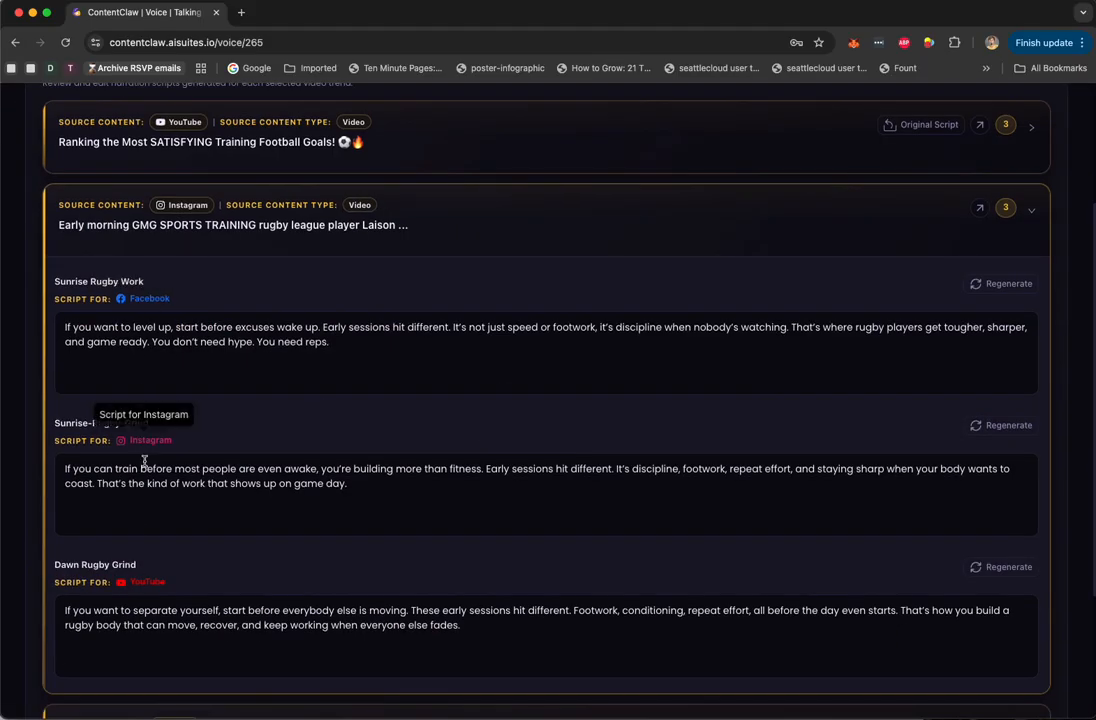
left_click(532, 230)
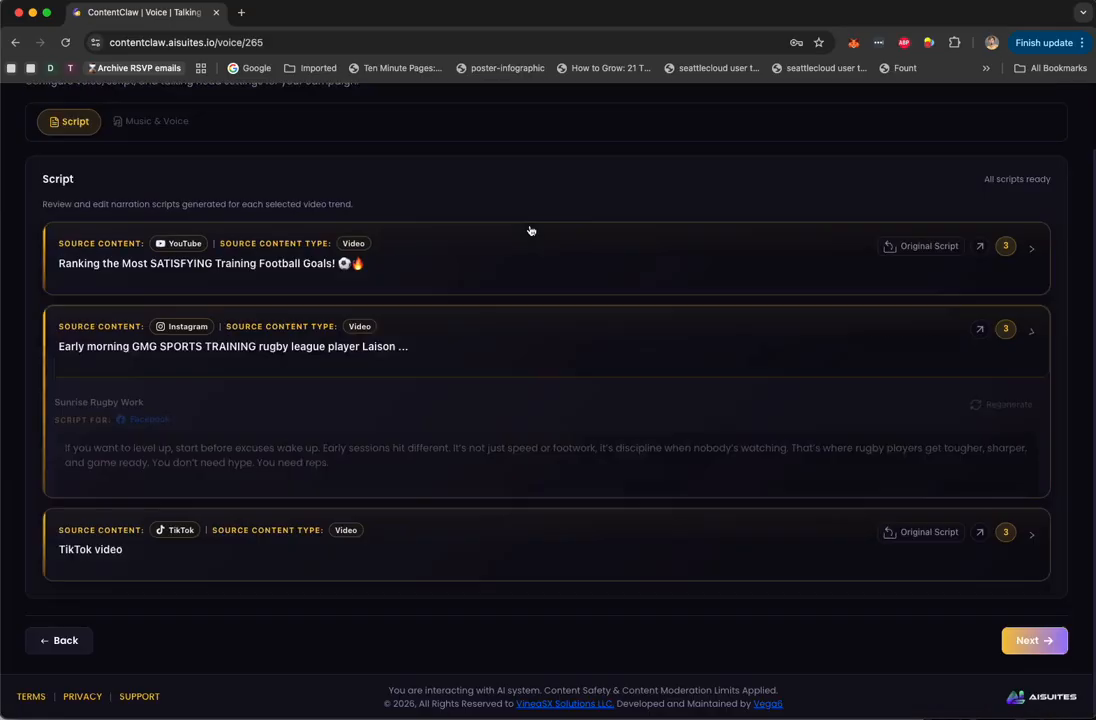
Step: Review the Facebook, Instagram and YouTube scripts generated from the TikTok video
left_click(484, 485)
scroll(484, 485, "down", 2)
scroll(484, 487, "down", 2)
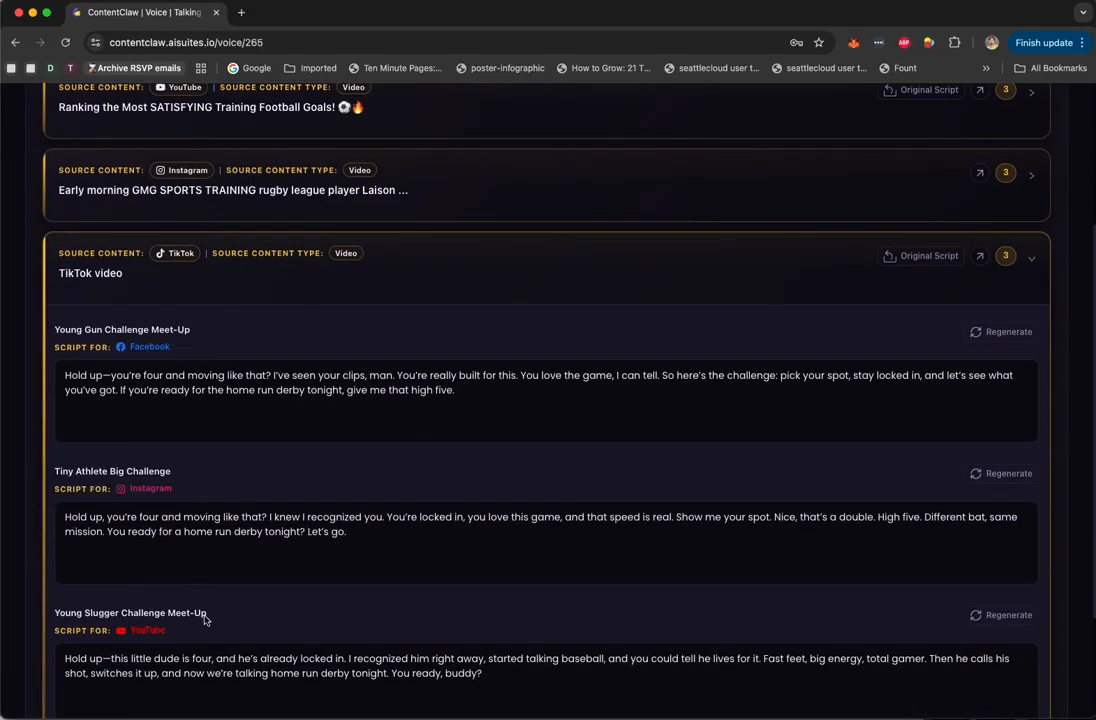
scroll(204, 619, "down", 2)
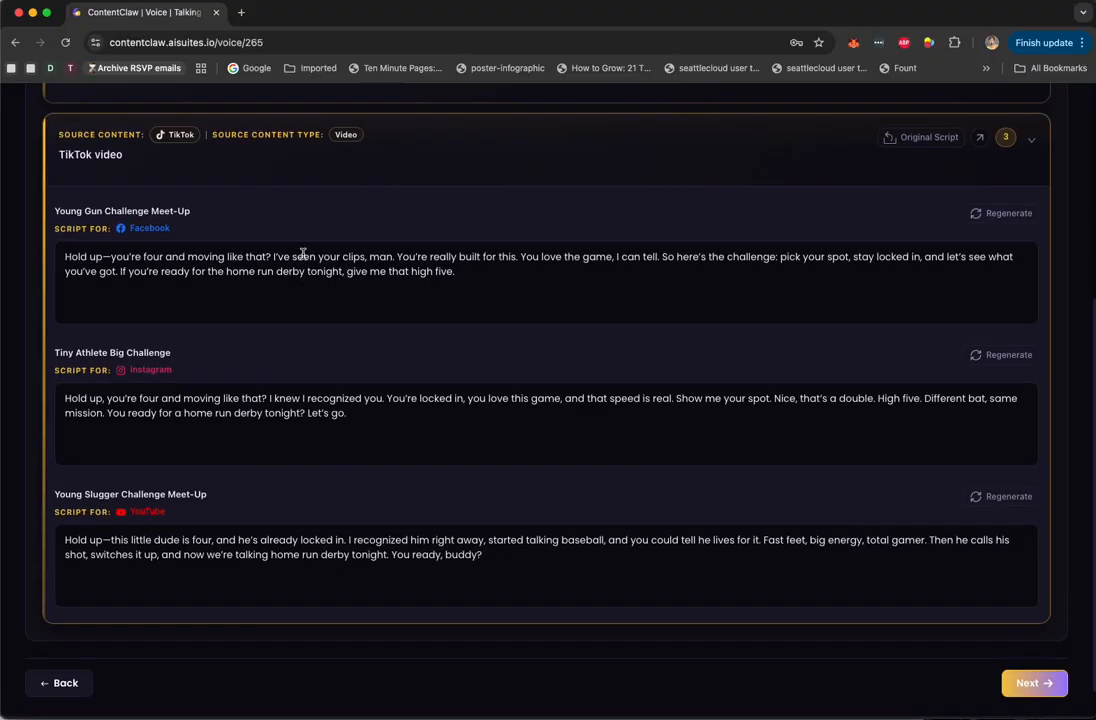
scroll(302, 254, "up", 1)
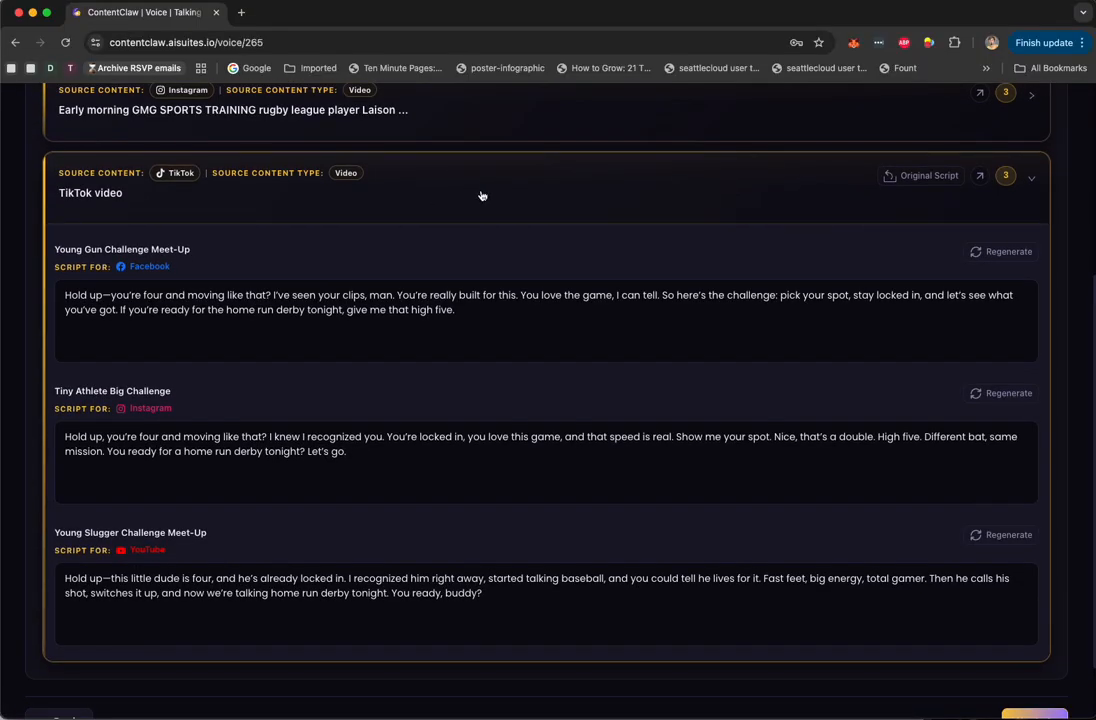
left_click(658, 193)
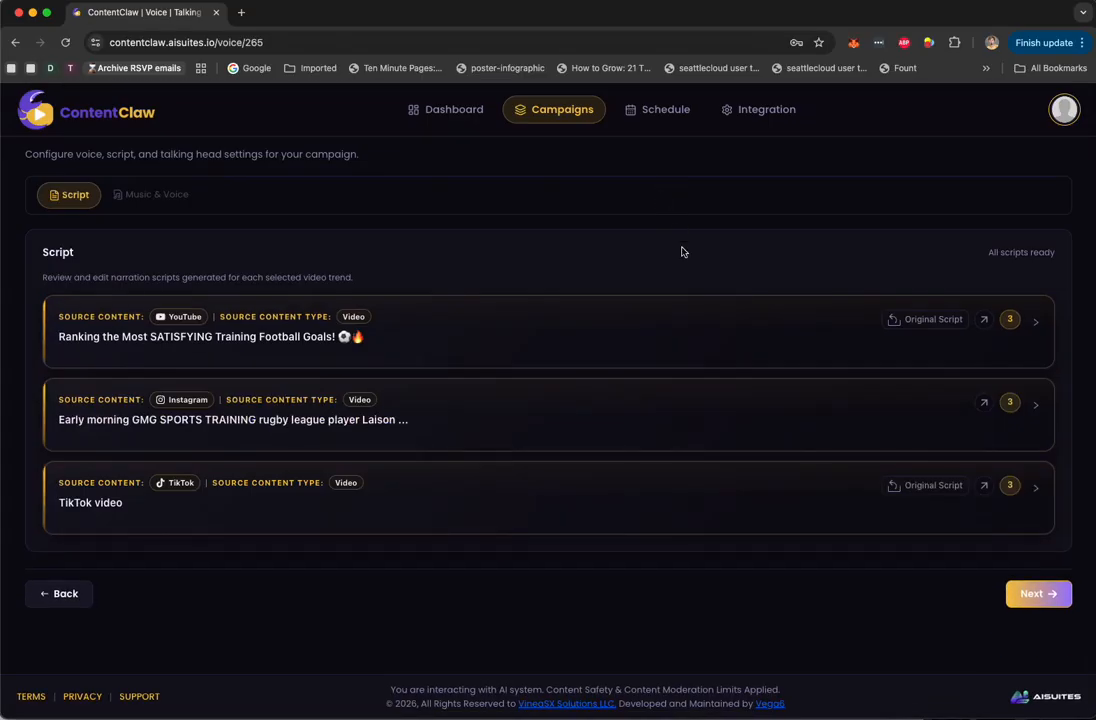
Step: Look once more through the script sections of the YouTube, Instagram and TikTok source videos, collapsing each one
left_click(572, 340)
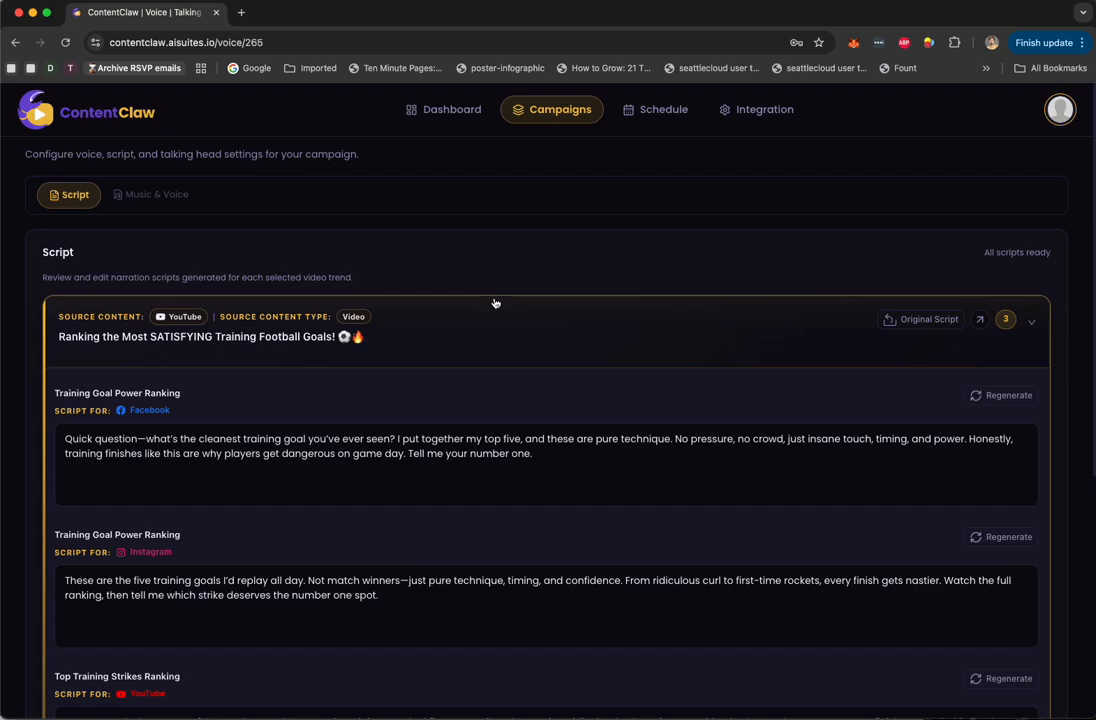
left_click(199, 327)
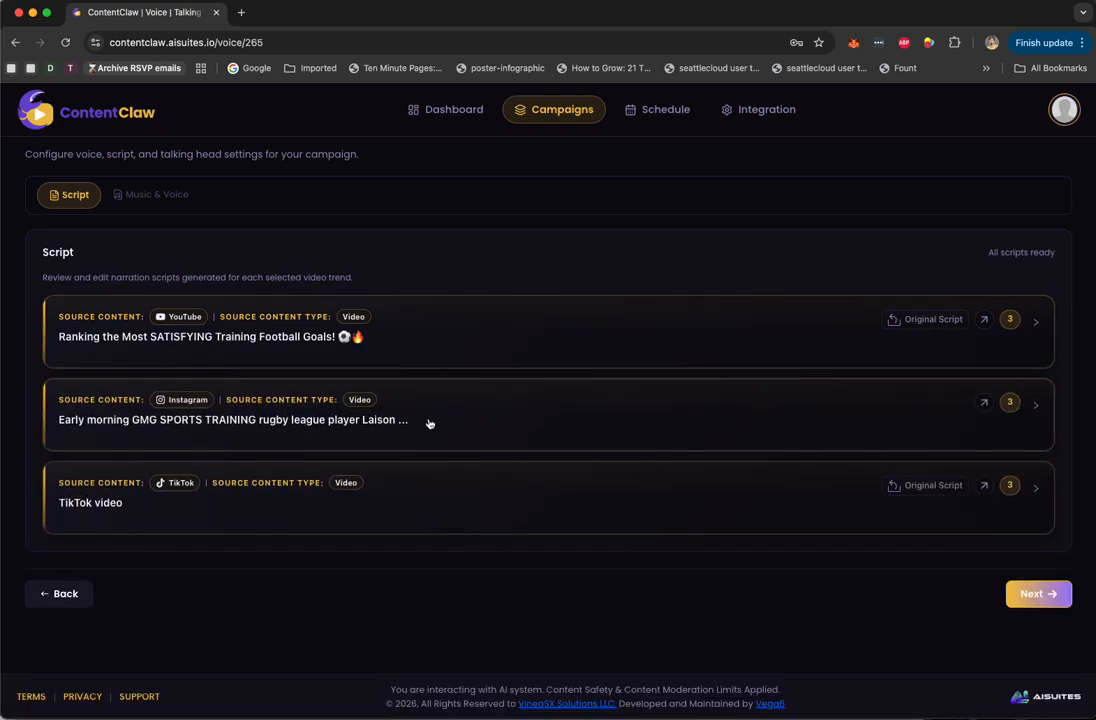
left_click(475, 403)
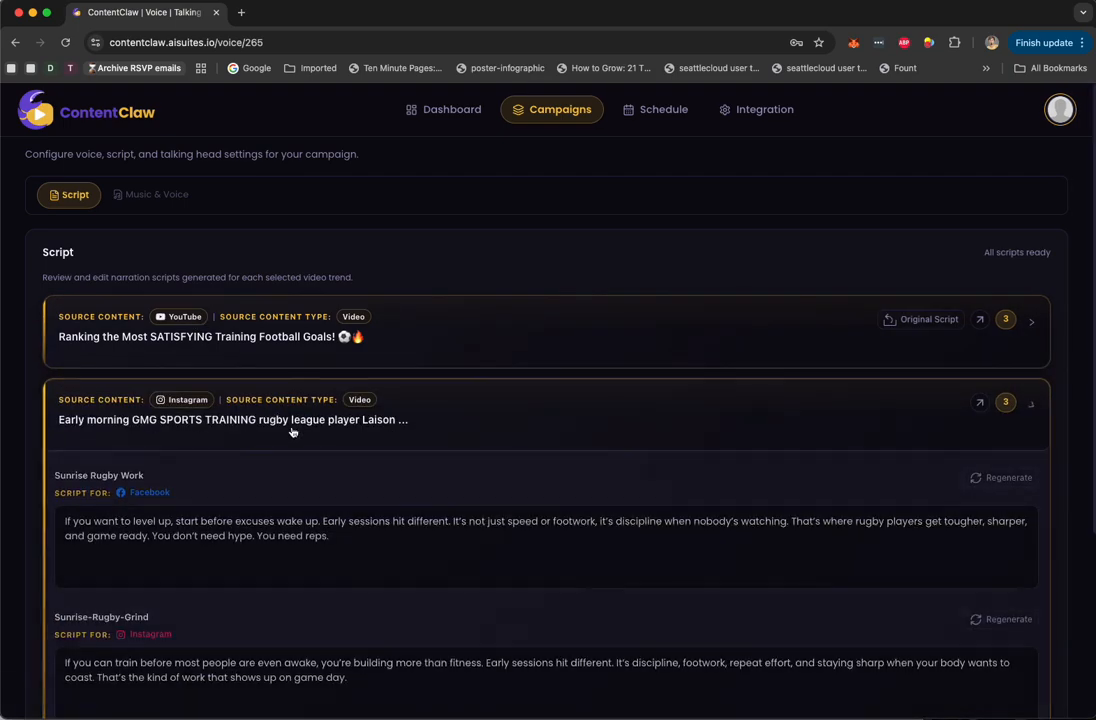
left_click(270, 413)
left_click(403, 527)
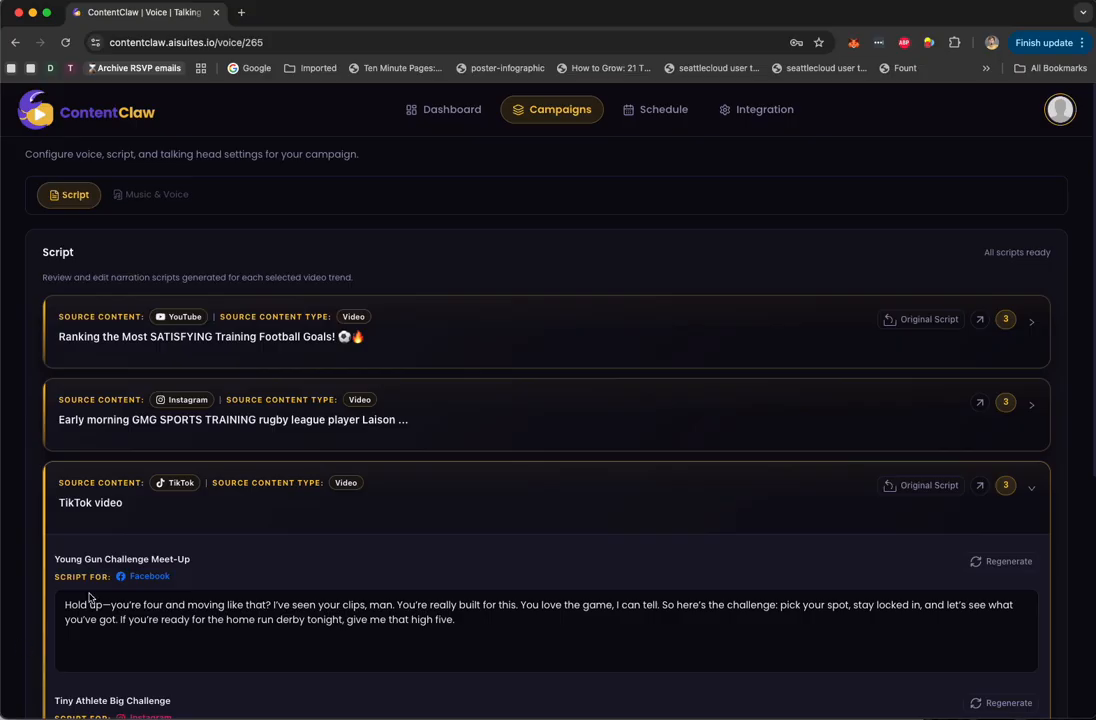
left_click(183, 489)
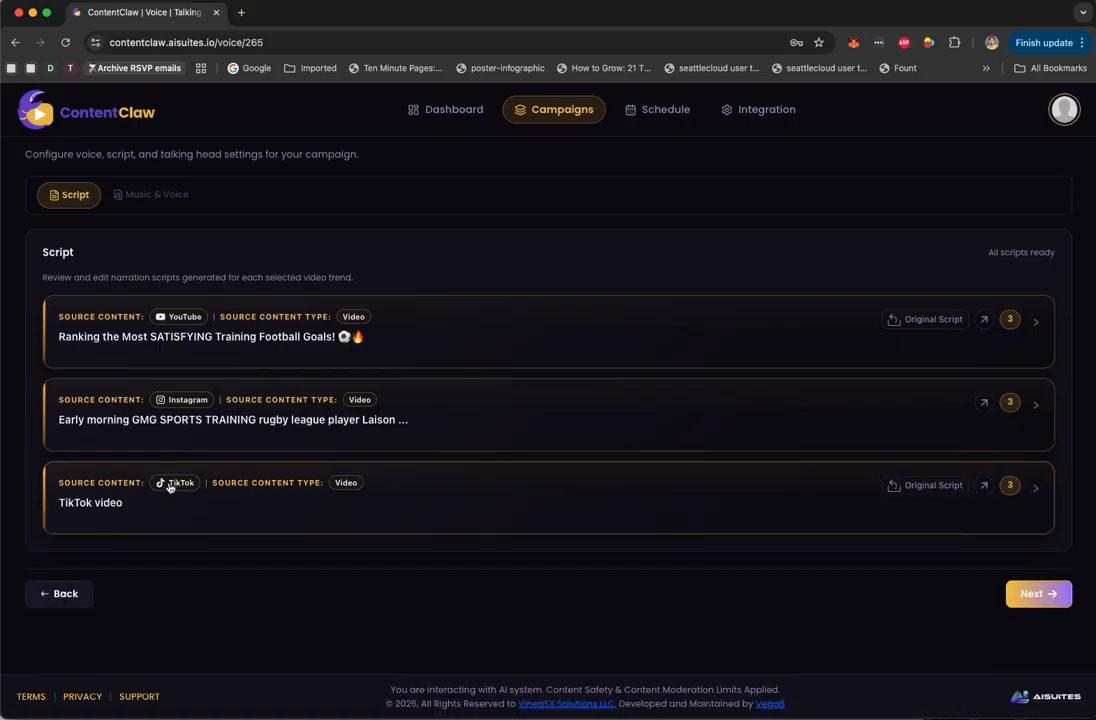
Step: Continue to the music and voice settings and check the gender filter options for the AI voices
left_click(1045, 594)
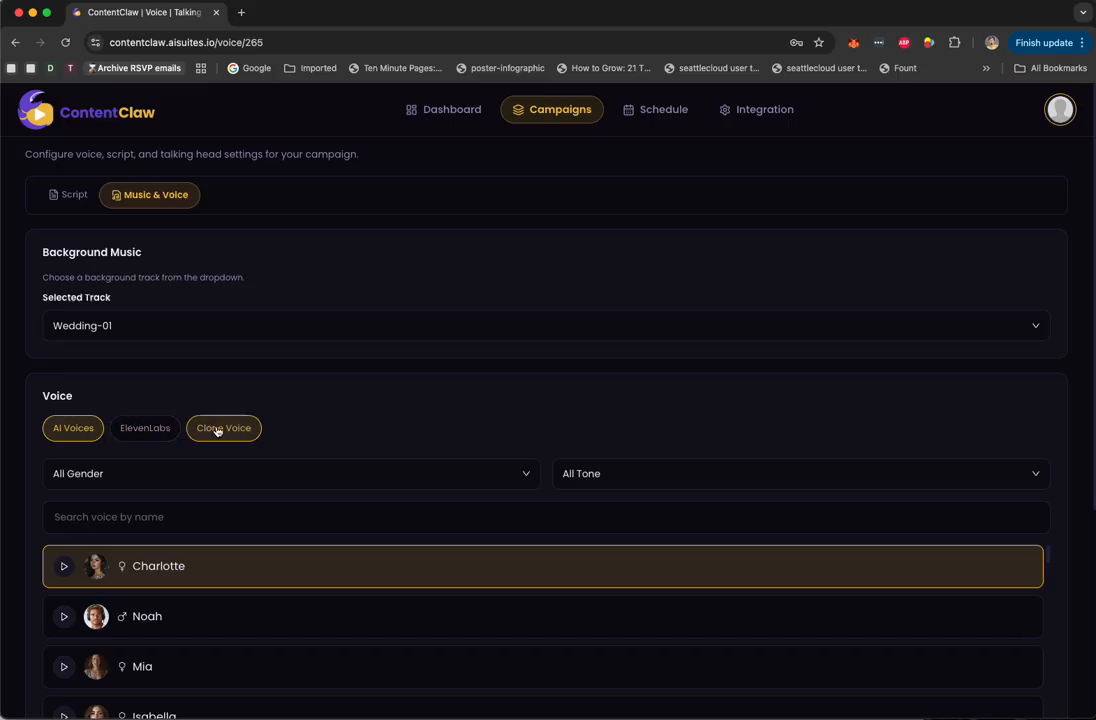
scroll(472, 389, "down", 5)
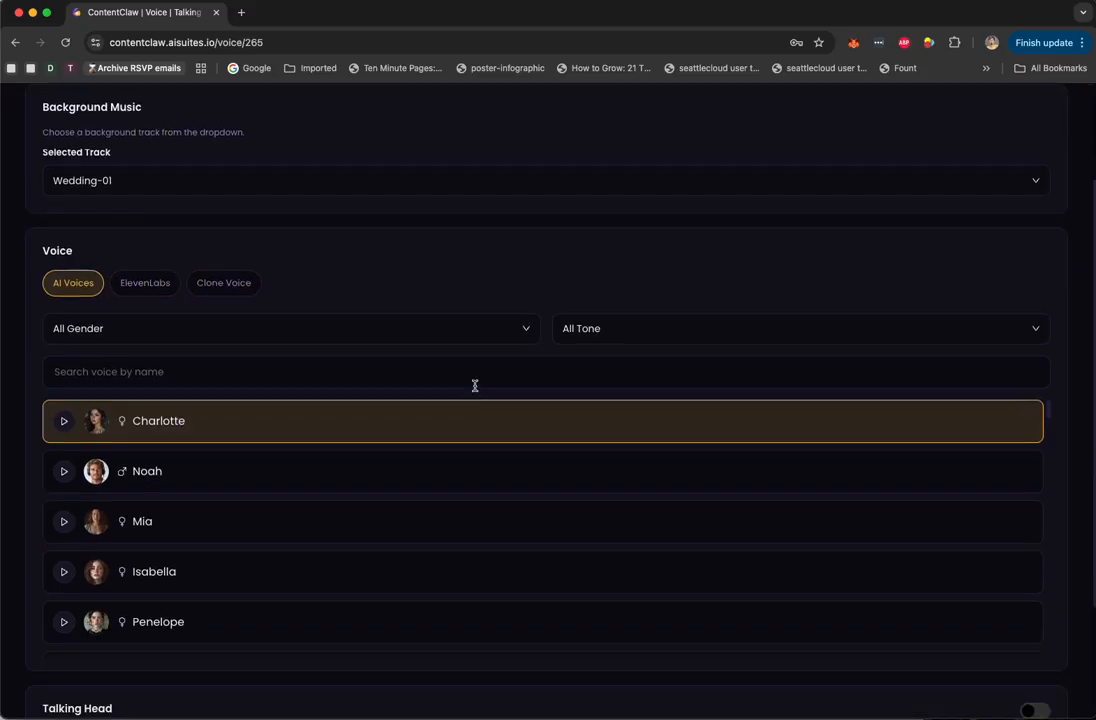
scroll(475, 385, "down", 2)
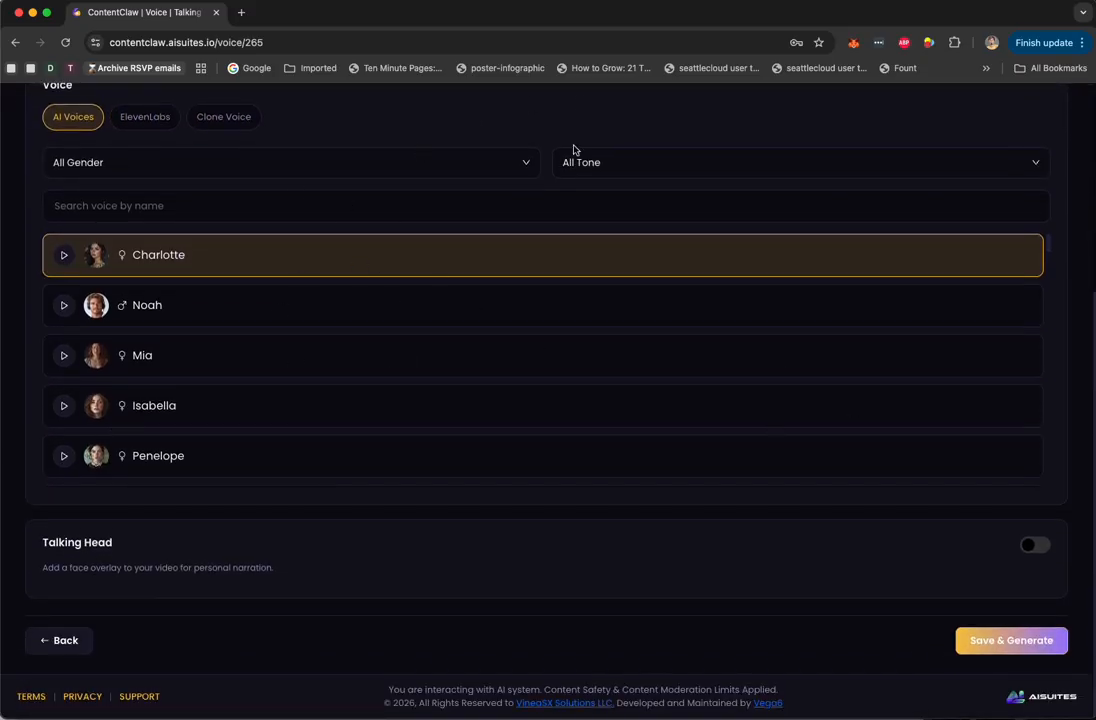
left_click(520, 162)
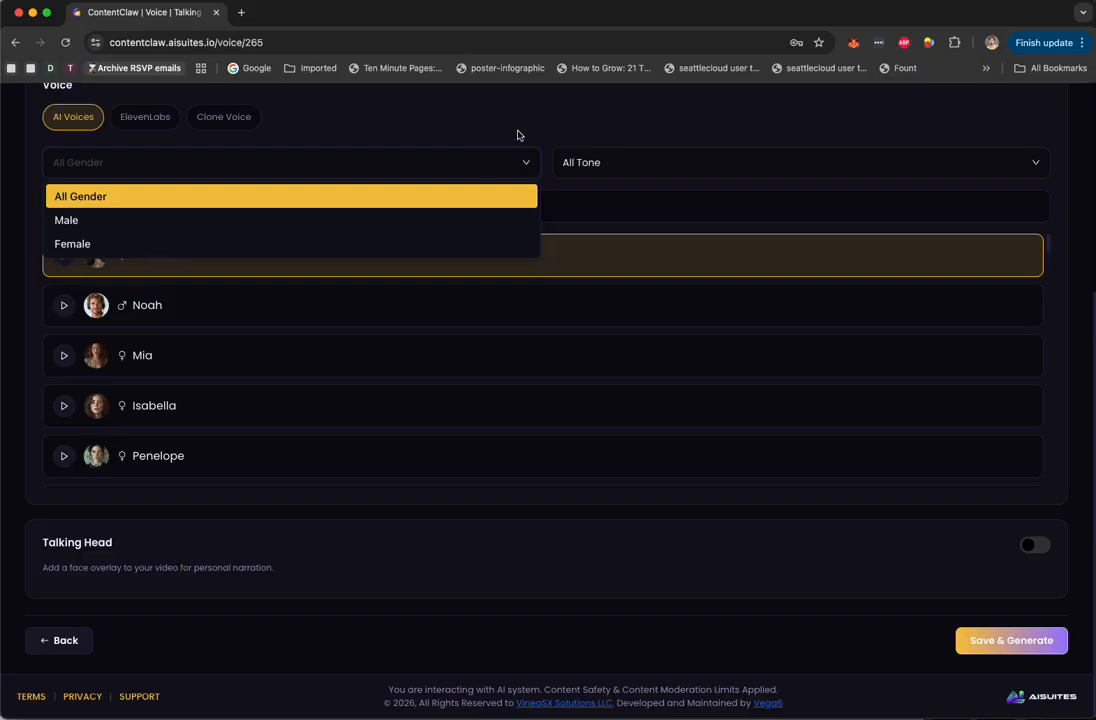
left_click(531, 120)
Step: Browse the AI voices, and save and generate the videos with the Wedding-01 track, the Charlotte voice and Talking Head off
scroll(531, 120, "up", 5)
scroll(983, 651, "down", 2)
scroll(983, 651, "down", 3)
scroll(1064, 421, "down", 5)
left_click(1013, 628)
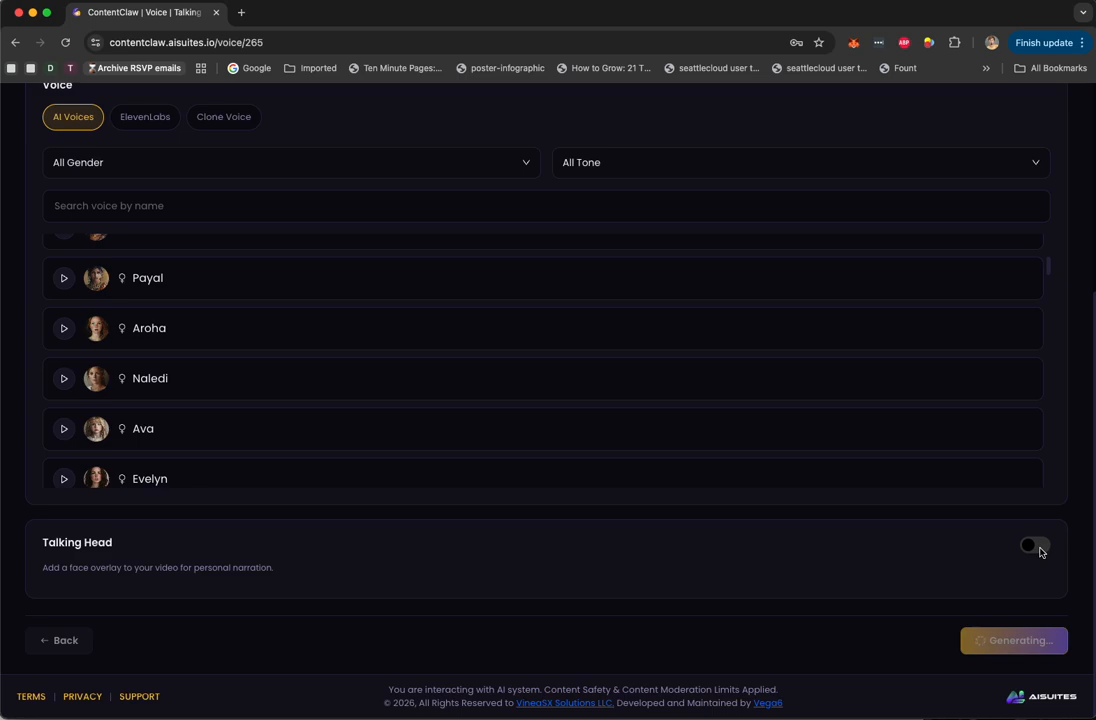
scroll(1035, 550, "up", 2)
scroll(917, 533, "down", 5)
scroll(954, 641, "down", 2)
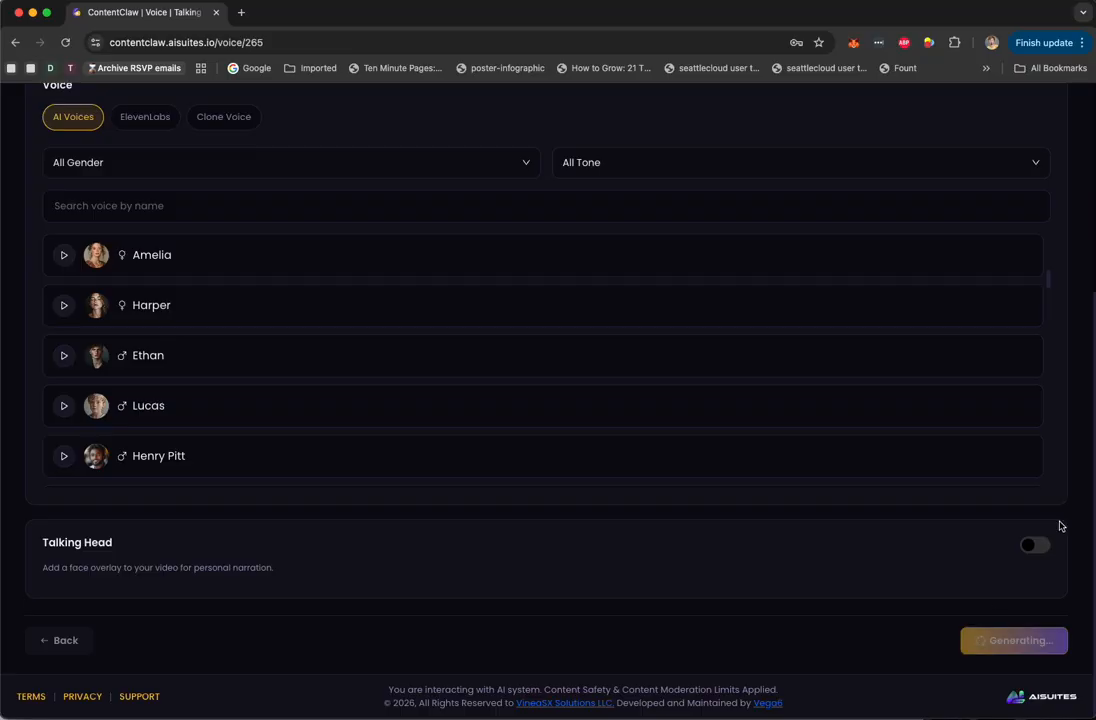
scroll(1060, 515, "up", 7)
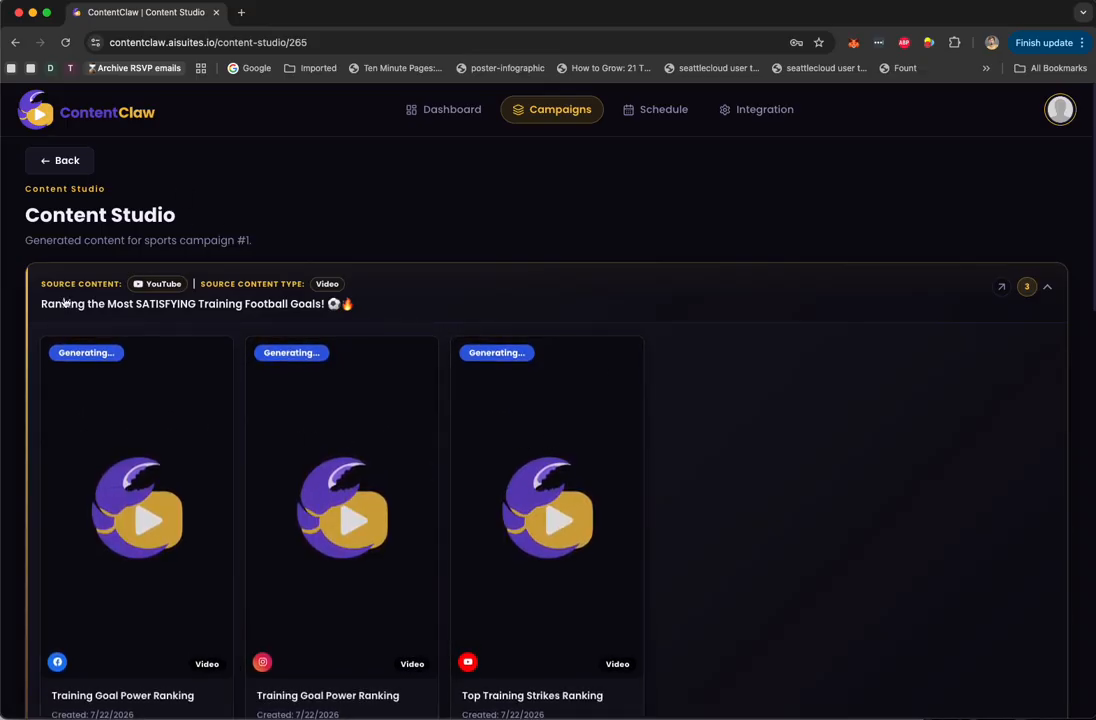
Step: Check the videos being generated for the YouTube, Instagram and TikTok sources in Content Studio, collapsing each section
left_click(490, 296)
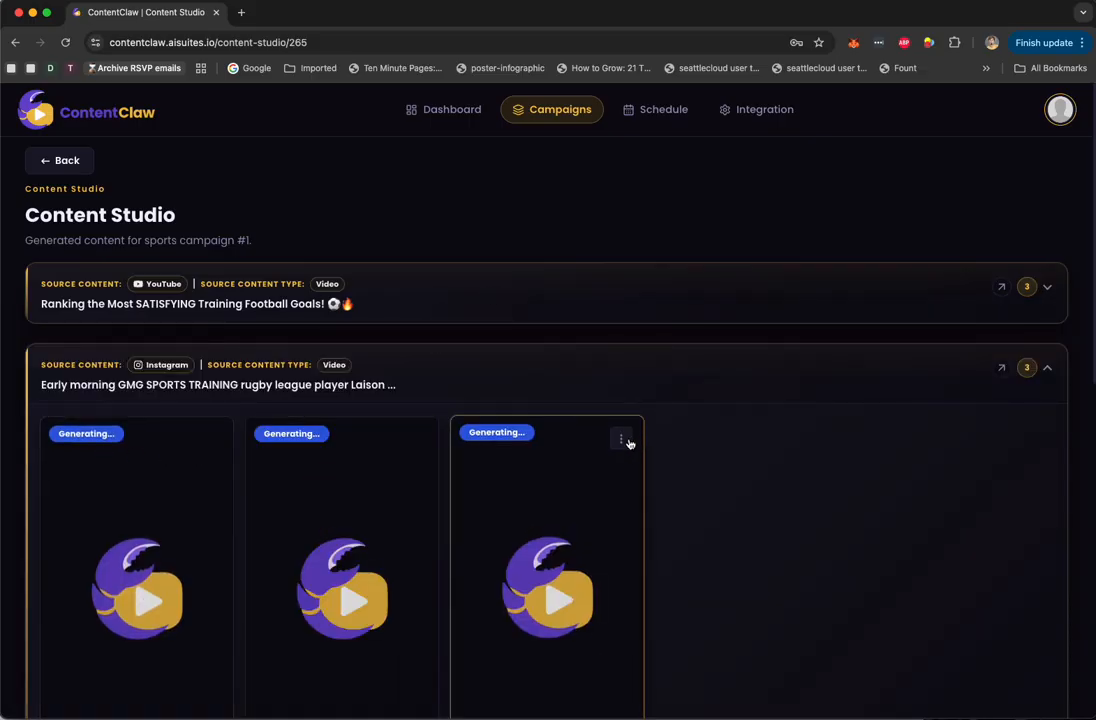
left_click(496, 373)
scroll(494, 372, "down", 2)
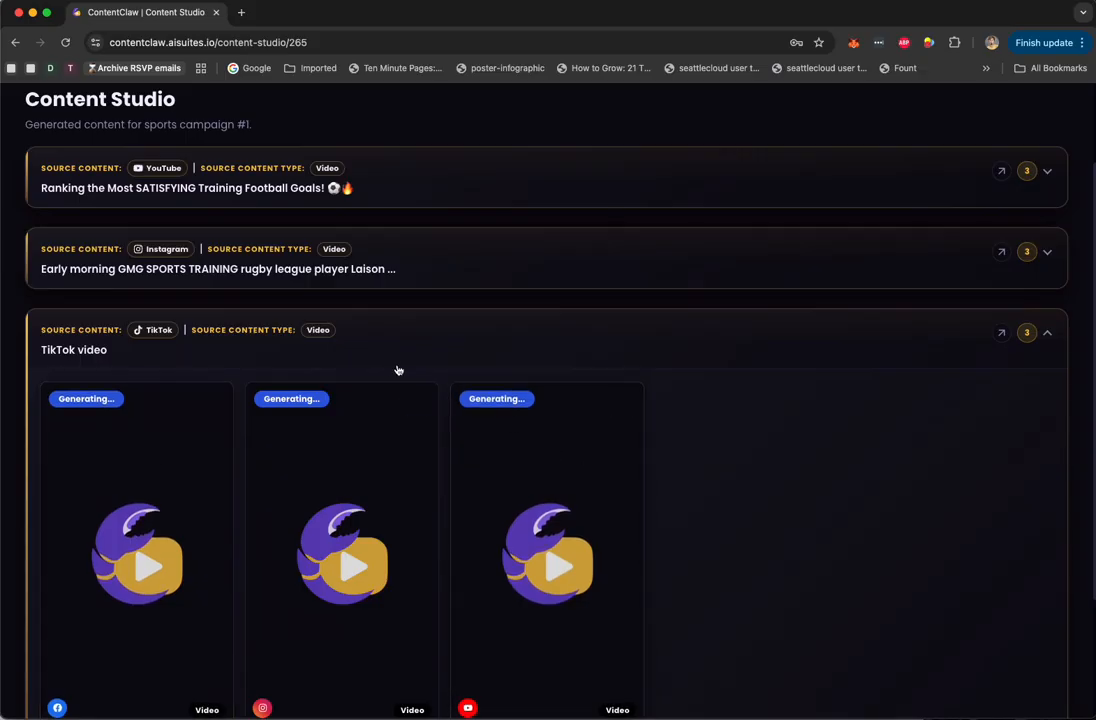
scroll(395, 370, "down", 2)
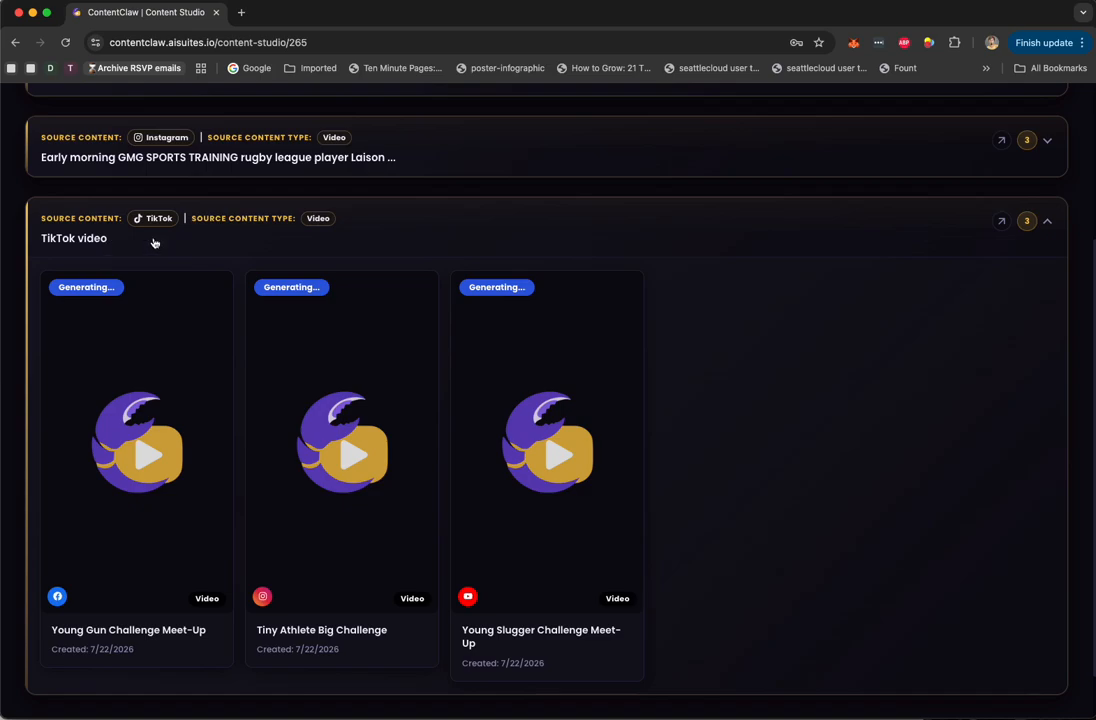
left_click(438, 232)
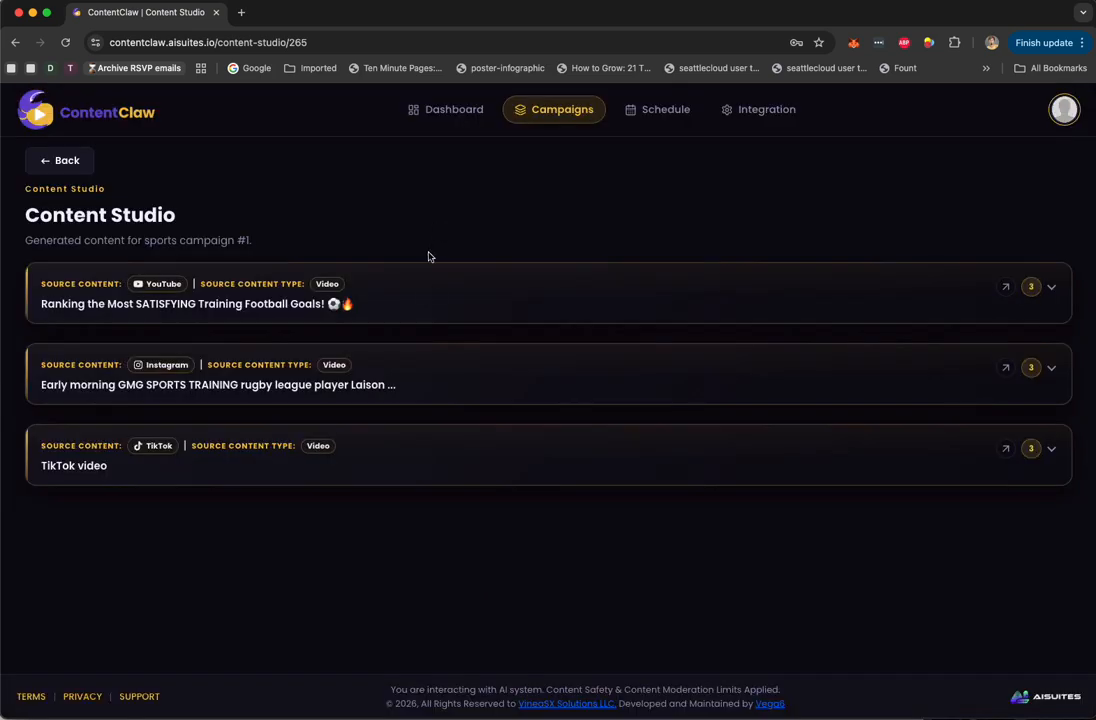
Step: Expand the YouTube, Instagram and TikTok source sections in Content Studio and check the videos generated for each platform
left_click(434, 299)
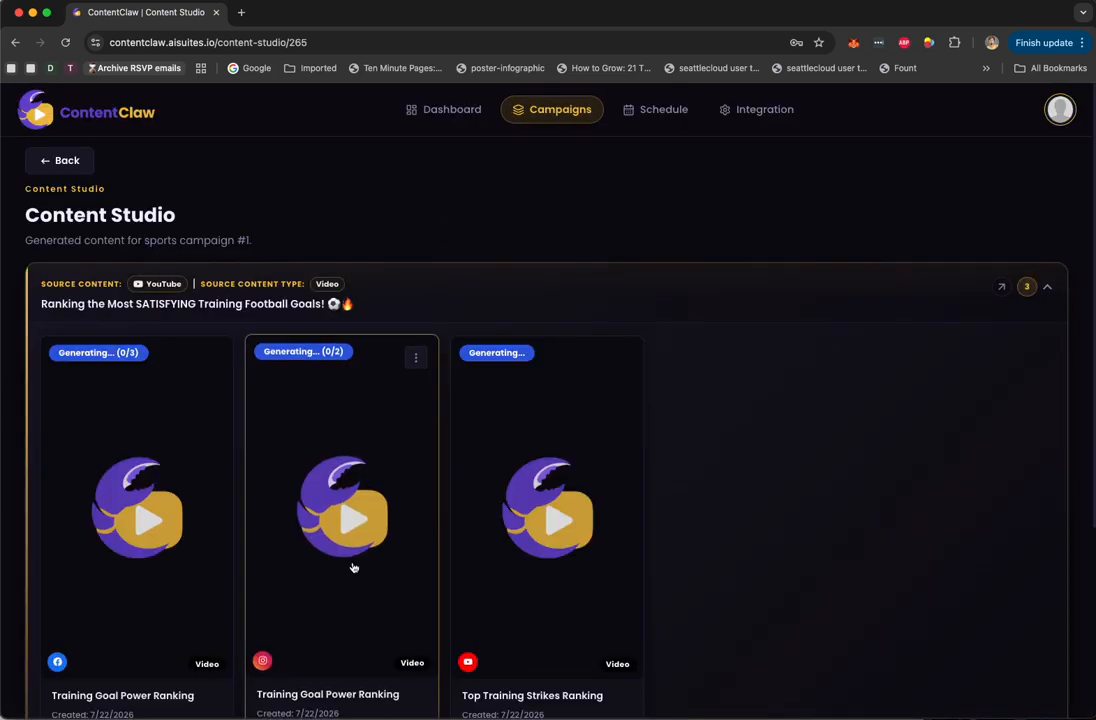
scroll(352, 567, "down", 3)
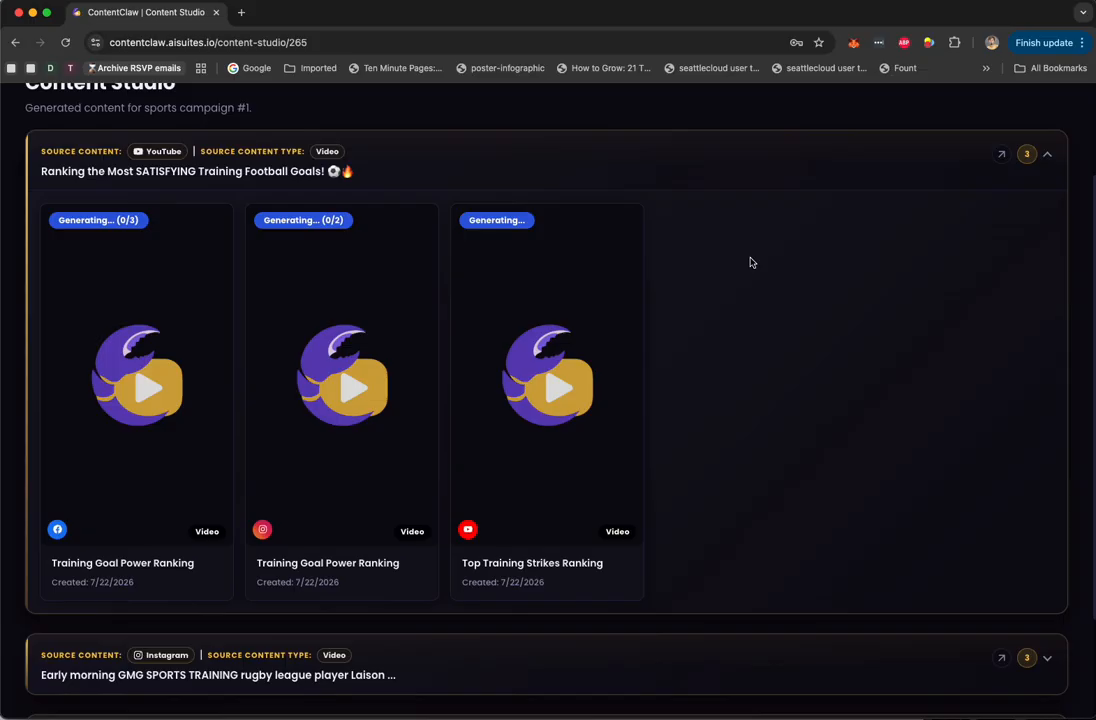
left_click(910, 648)
scroll(910, 648, "down", 4)
scroll(812, 306, "down", 5)
left_click(728, 617)
scroll(800, 541, "down", 1)
scroll(800, 541, "up", 15)
scroll(800, 541, "down", 1)
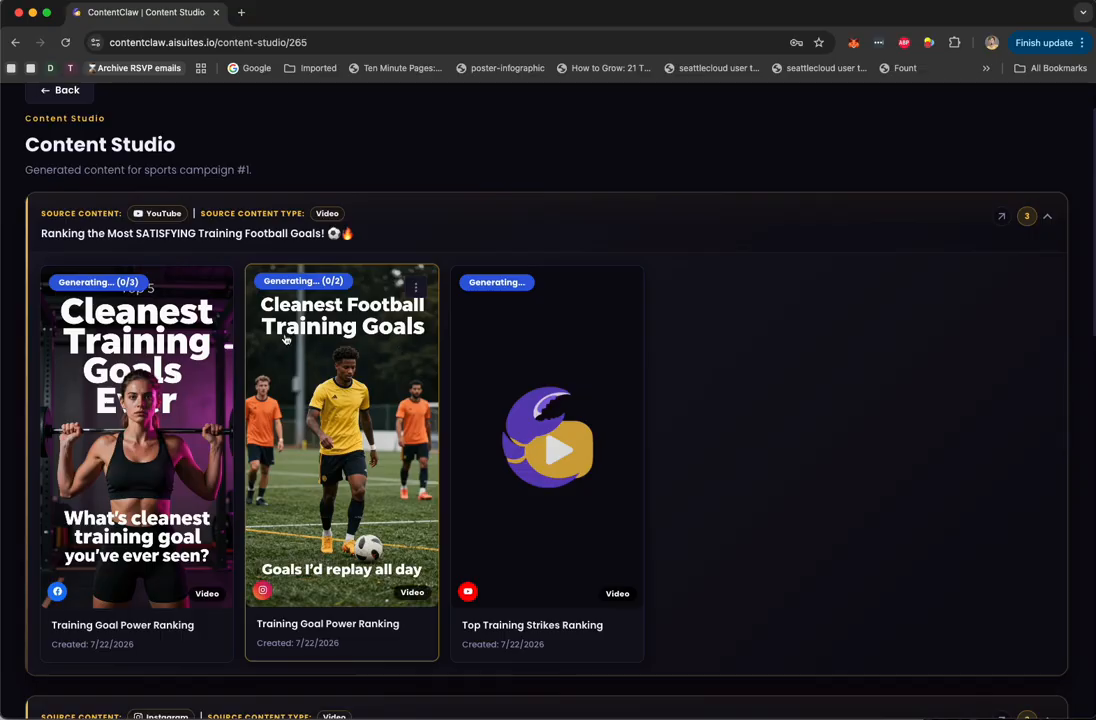
Step: Check the options for the Facebook video Training Goal Power Ranking and look over the videos in the other source sections
left_click(208, 287)
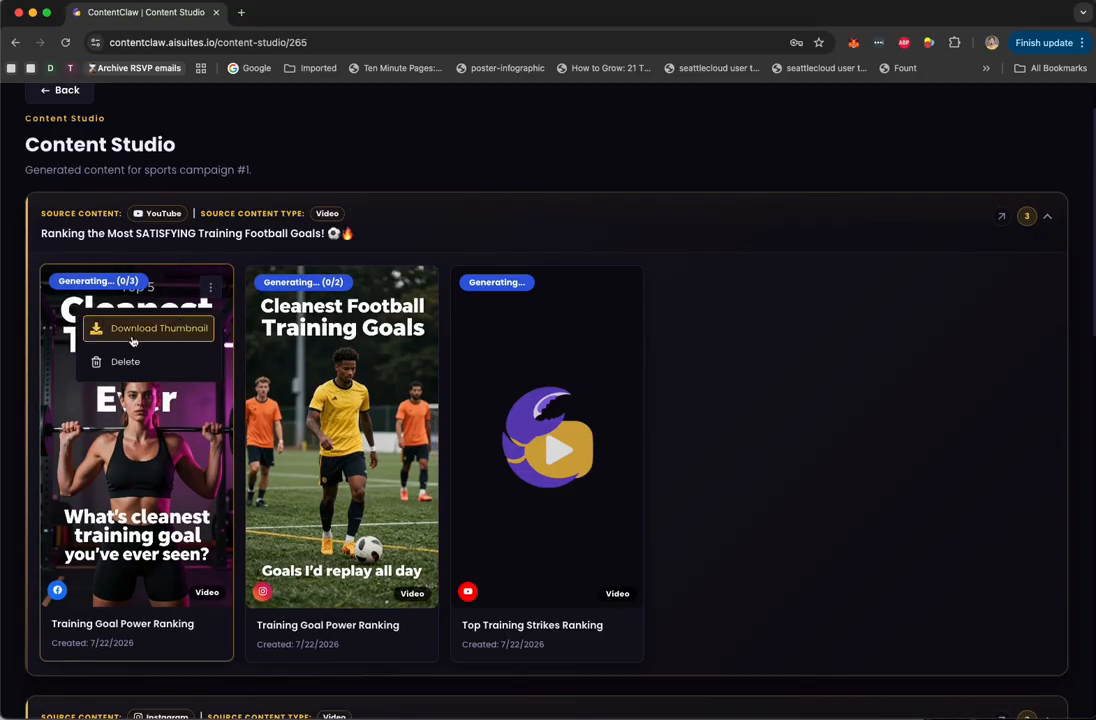
left_click(100, 331)
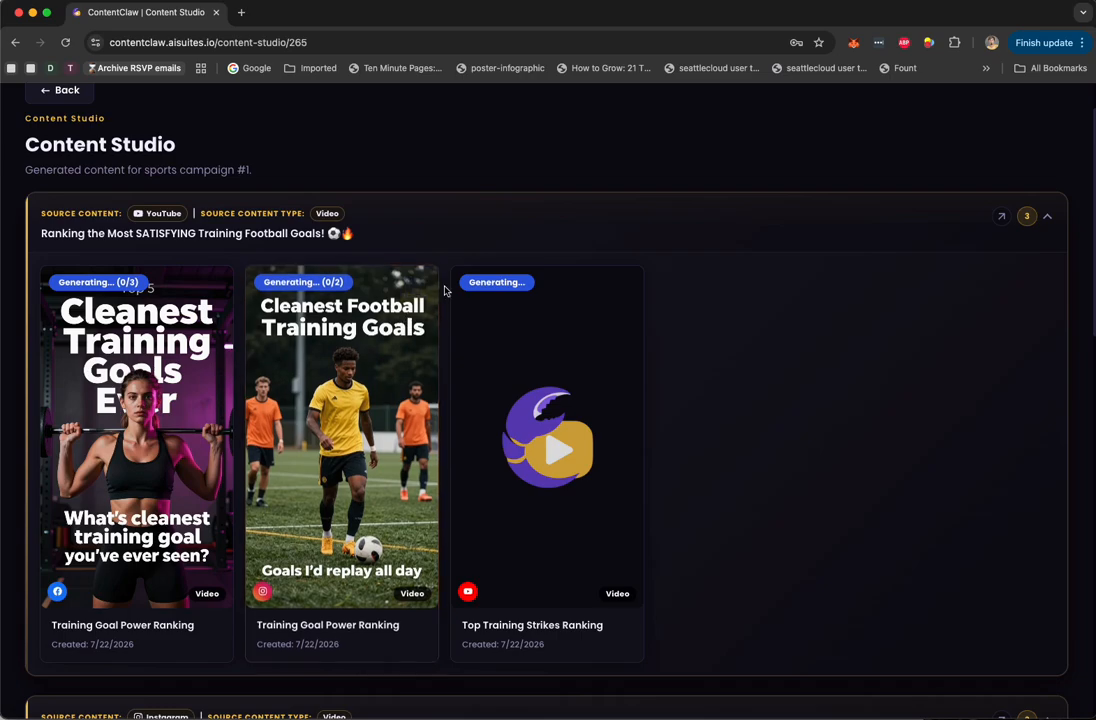
scroll(570, 425, "down", 6)
scroll(570, 425, "down", 5)
scroll(570, 425, "up", 12)
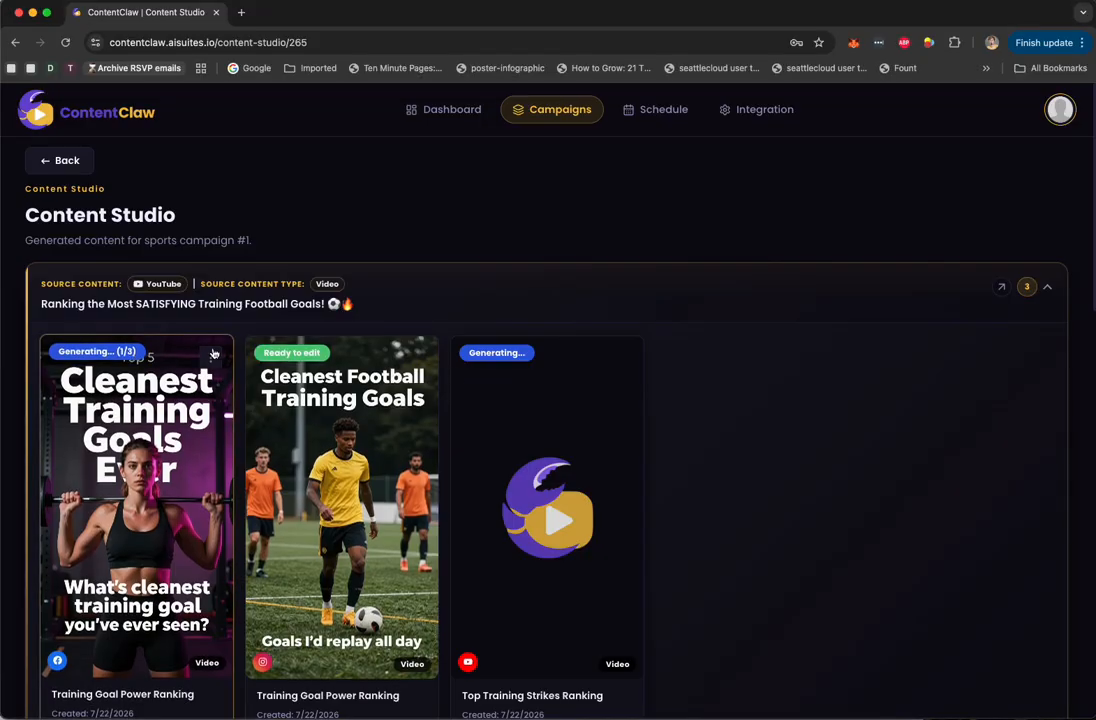
Step: Open the Instagram video Training Goal Power Ranking for editing and look through its AI generation, stock library and generated assets
left_click(415, 357)
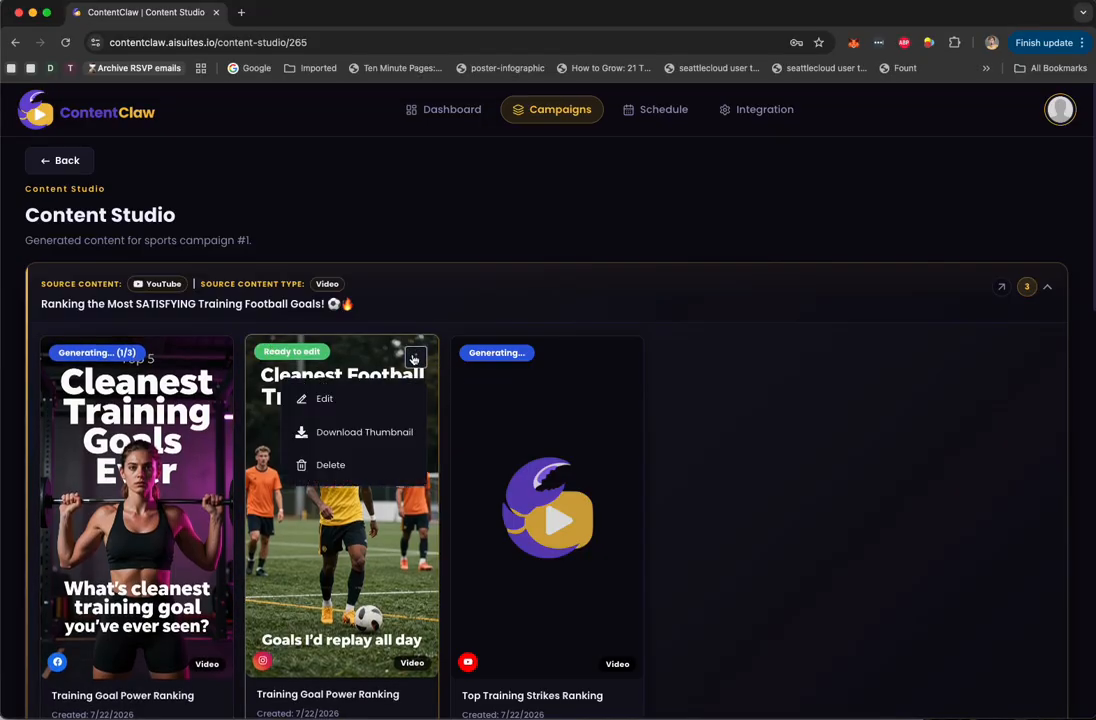
left_click(374, 396)
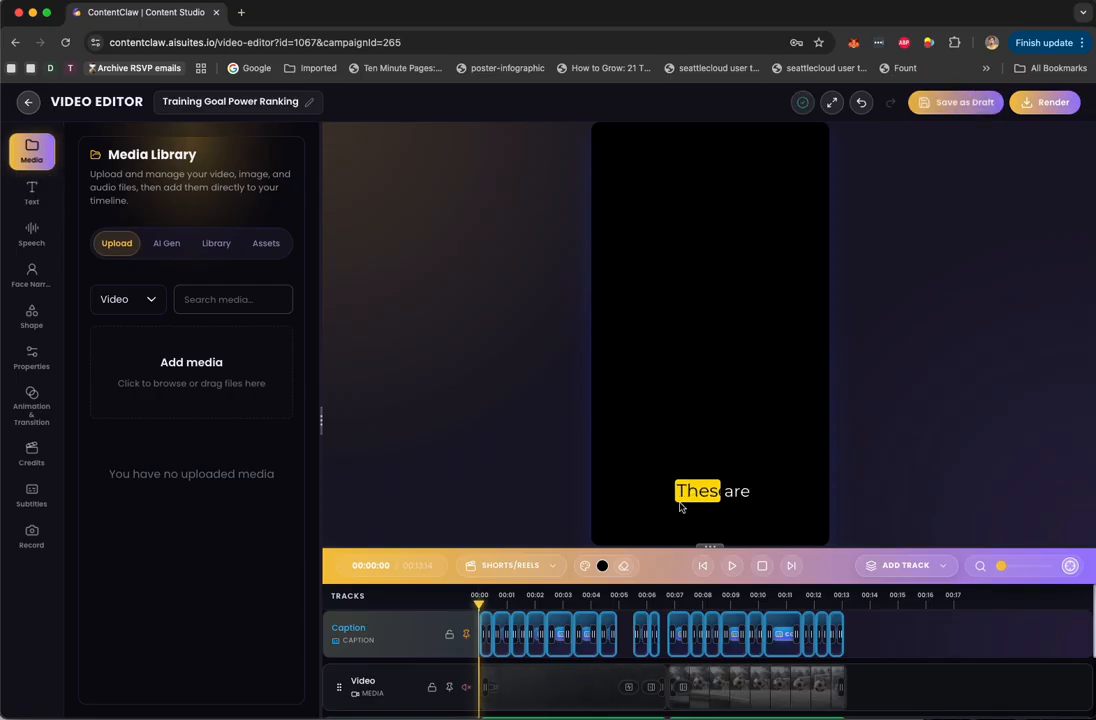
left_click(159, 247)
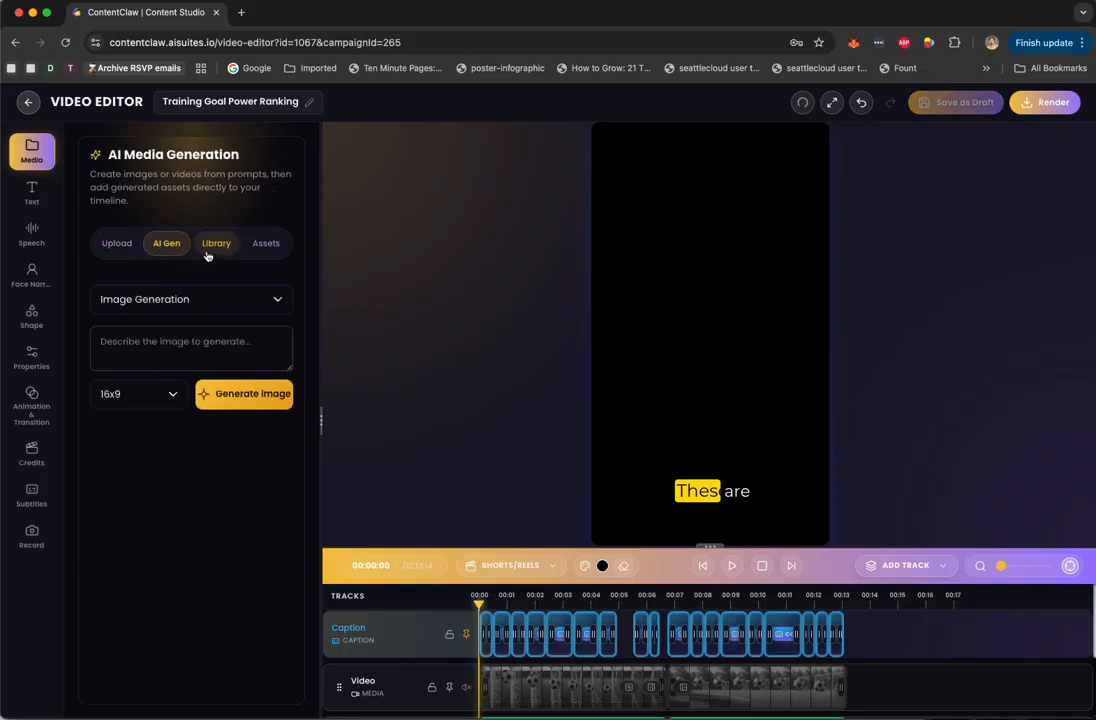
left_click(195, 298)
left_click(160, 350)
left_click(216, 243)
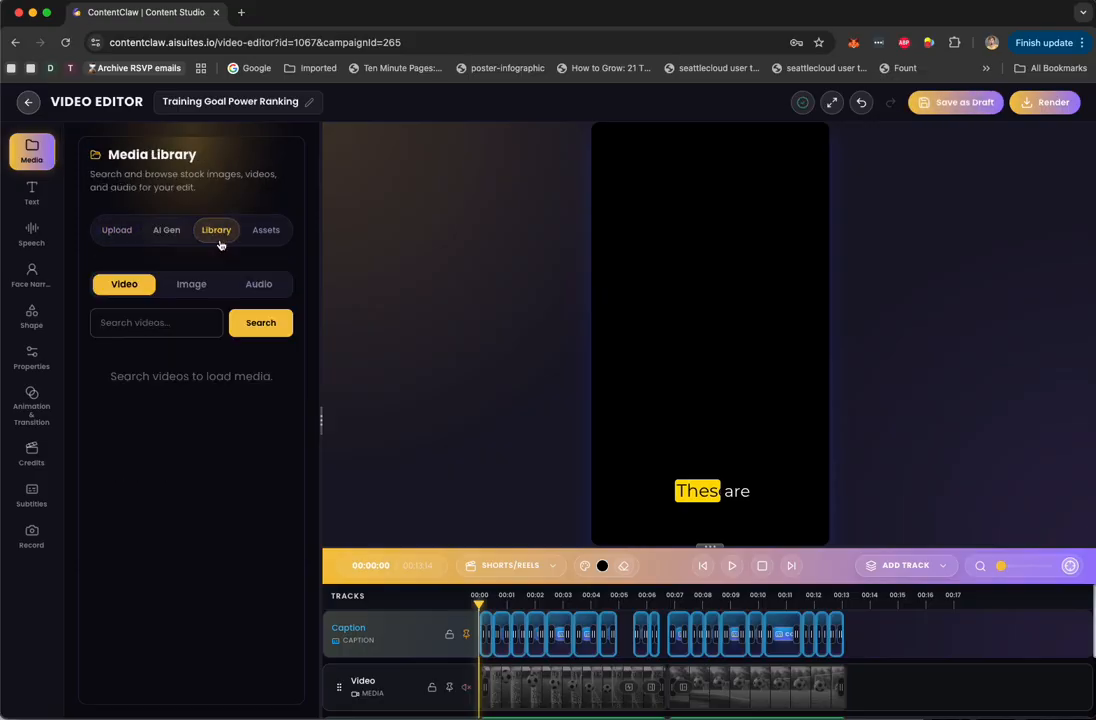
left_click(268, 231)
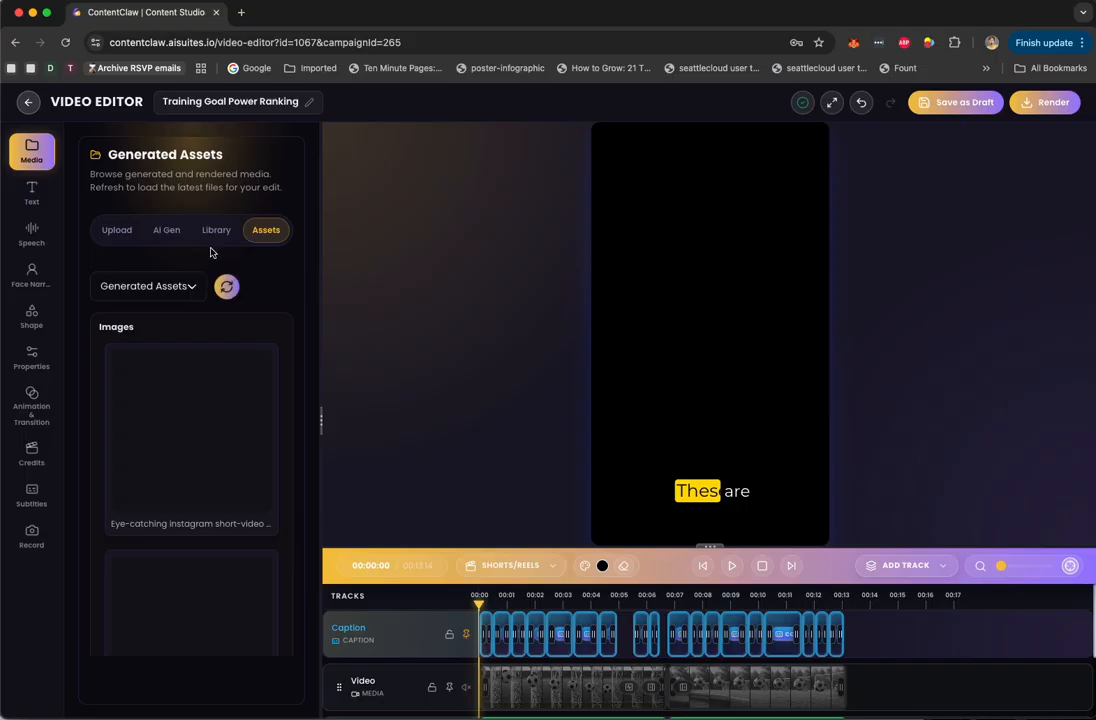
Step: Look through the editor's text, speech, face narration, shape, properties, animation and transition, and credits tools
left_click(31, 192)
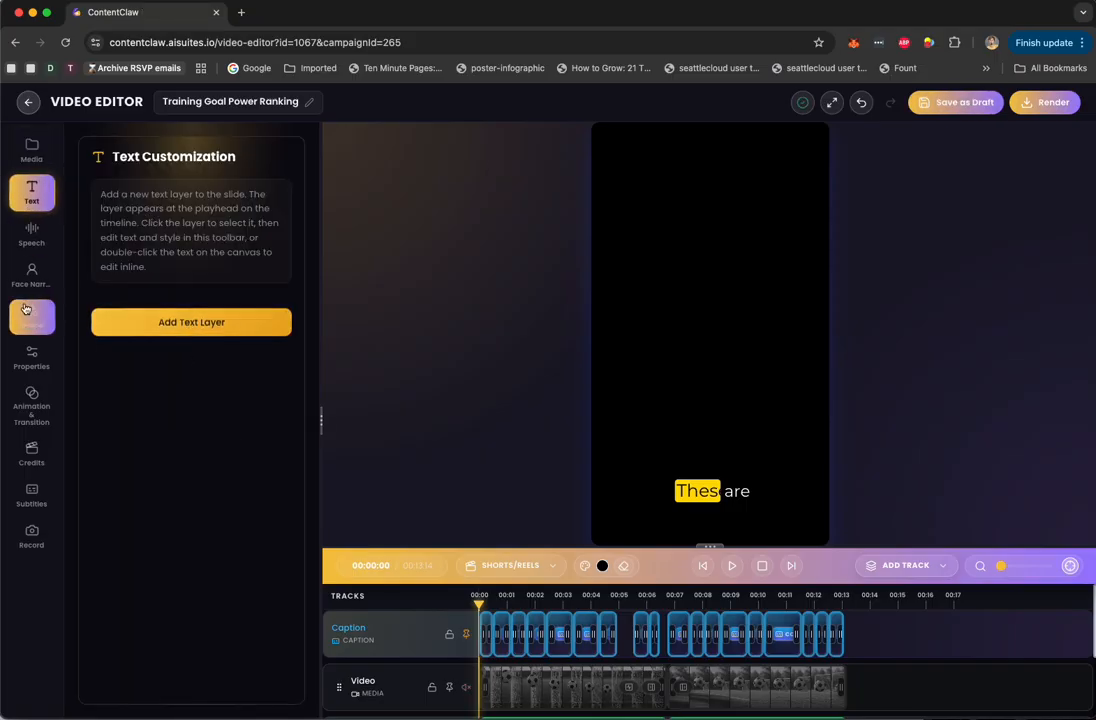
left_click(31, 234)
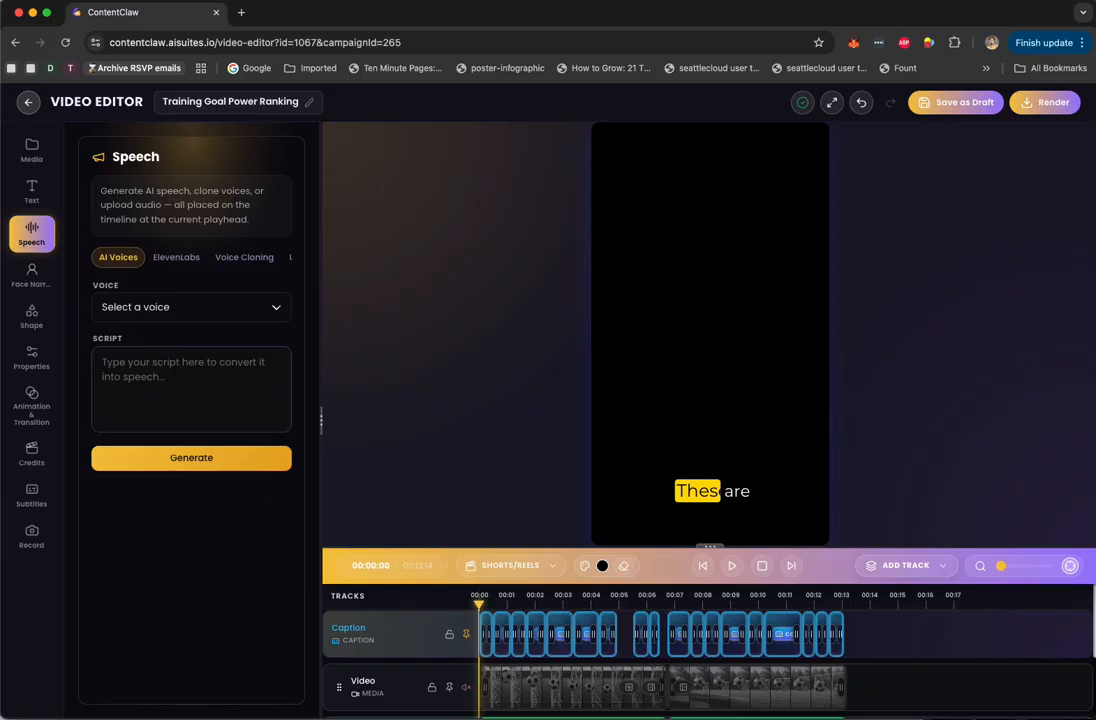
left_click(176, 257)
left_click(31, 275)
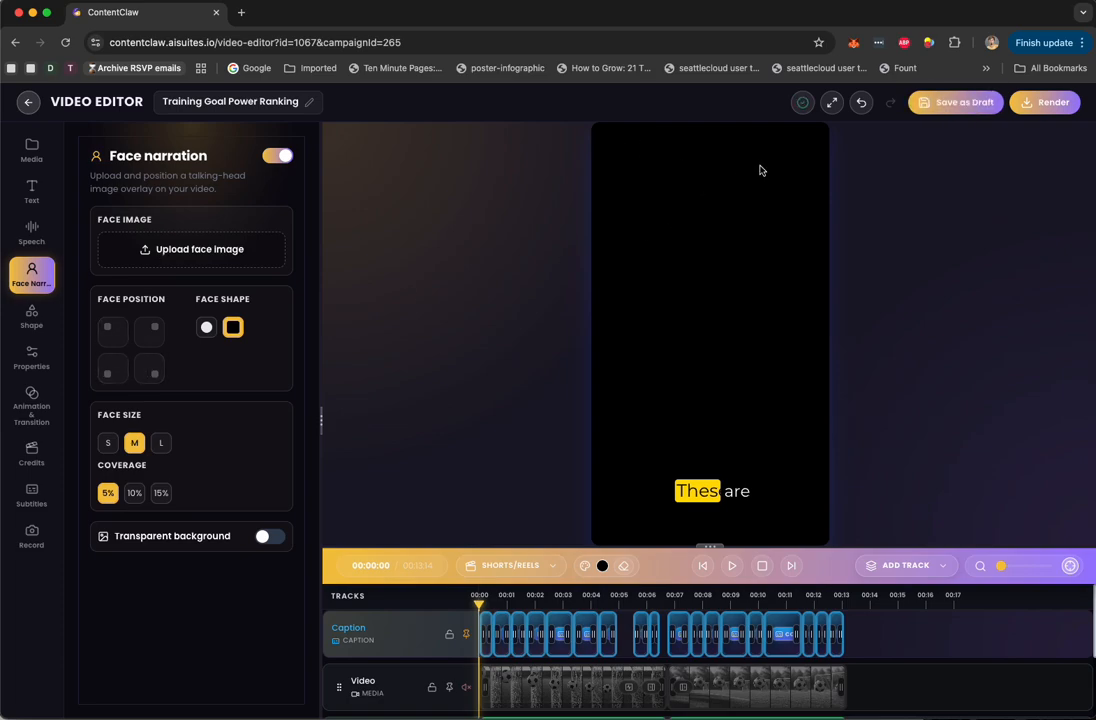
left_click(42, 316)
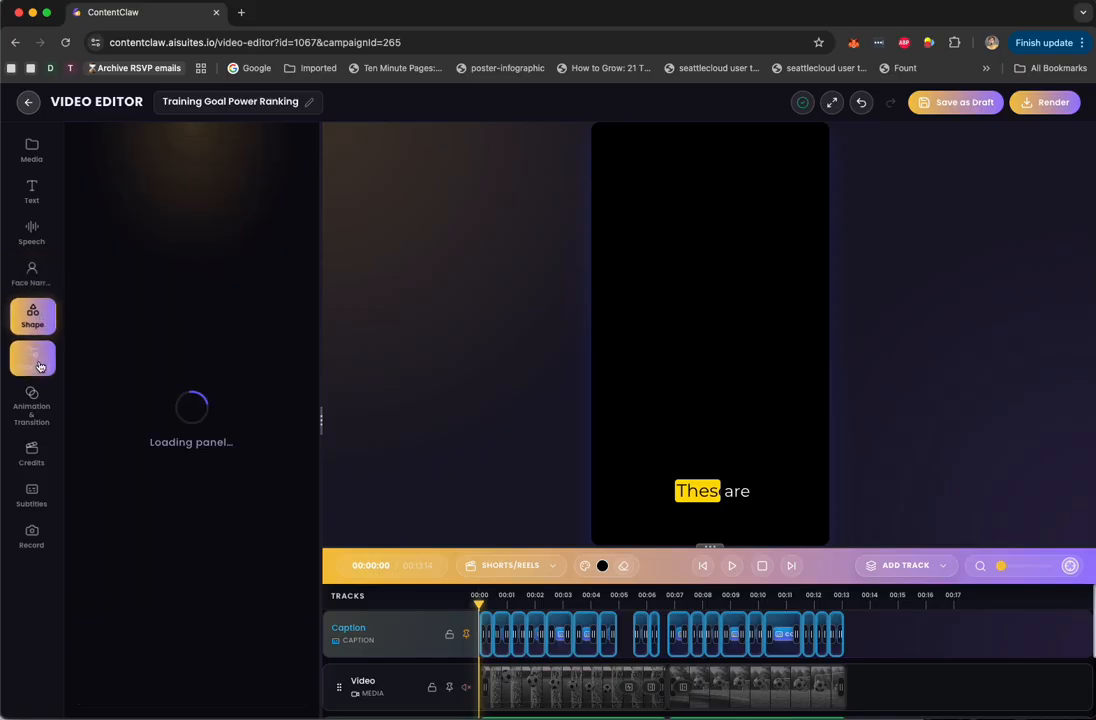
left_click(33, 357)
left_click(33, 406)
left_click(35, 458)
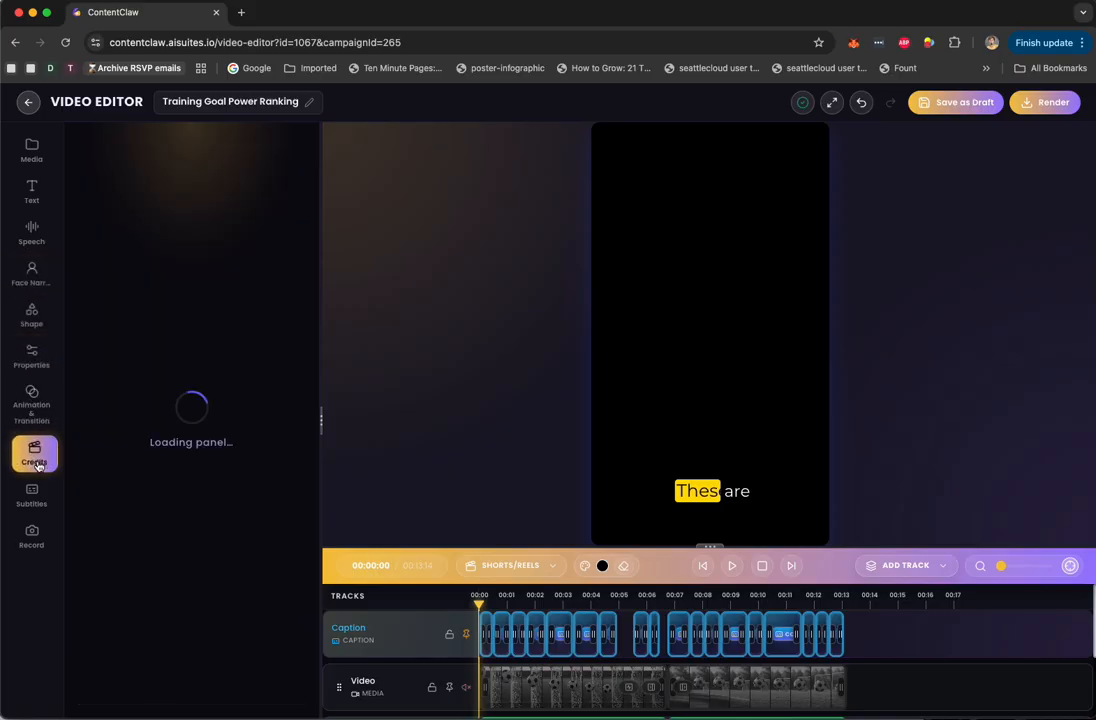
Step: Examine the video's subtitle blocks and caption styles, and view the camera and audio recording options
left_click(34, 504)
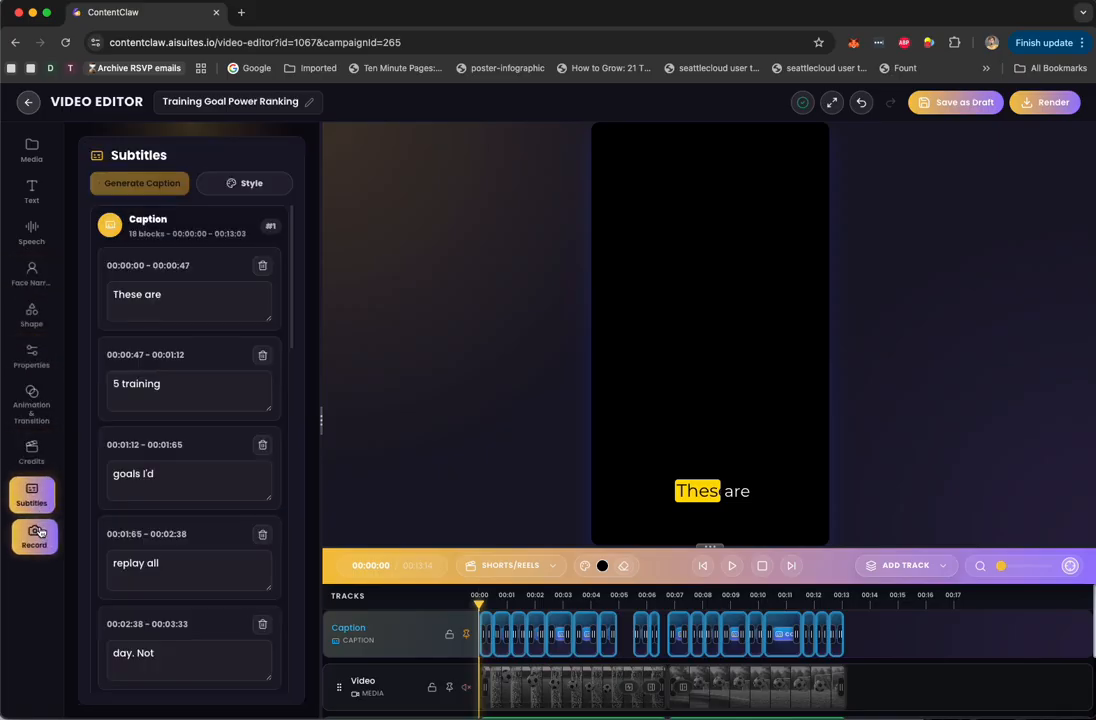
scroll(100, 428, "down", 10)
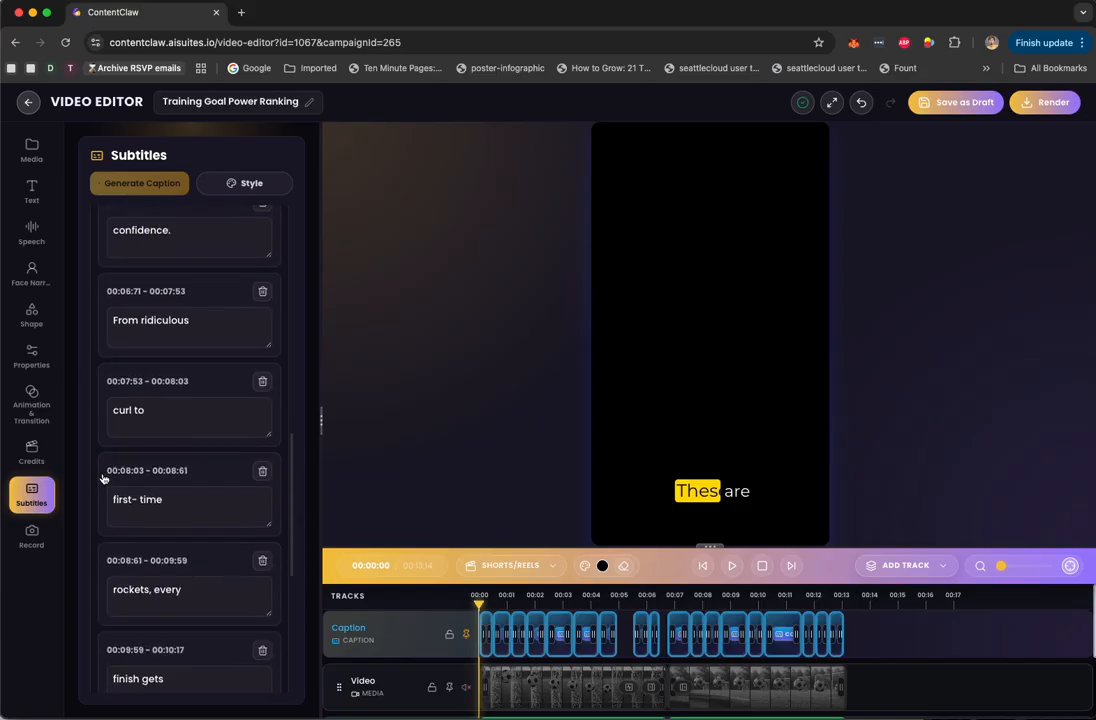
left_click(271, 184)
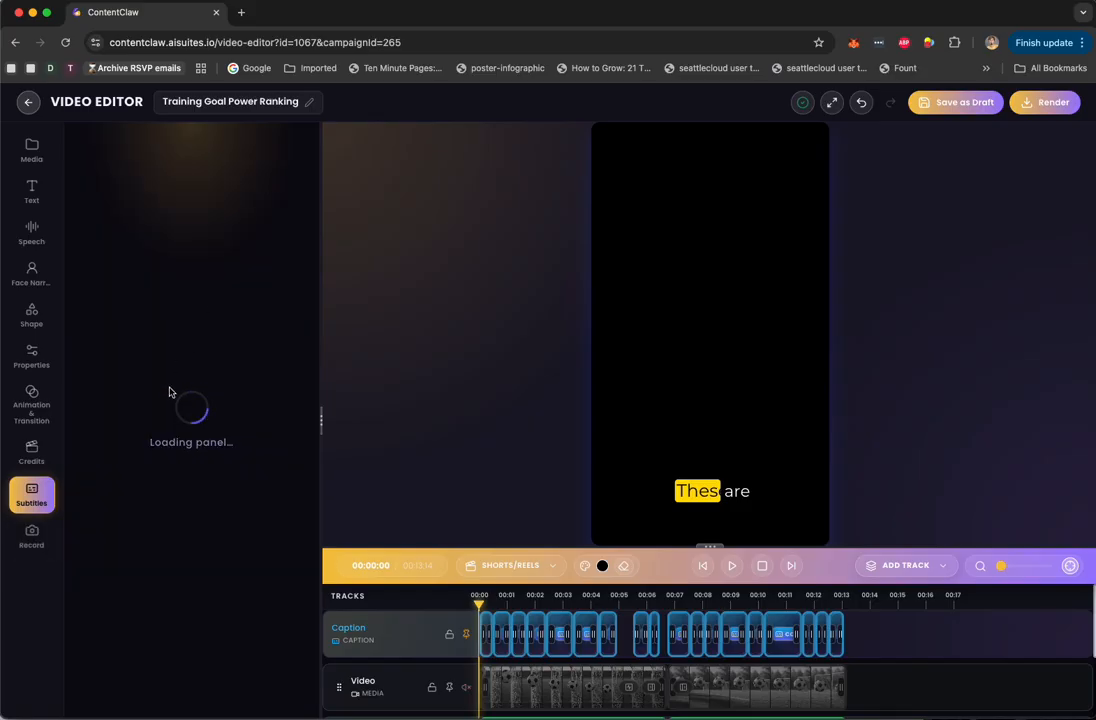
scroll(205, 400, "down", 3)
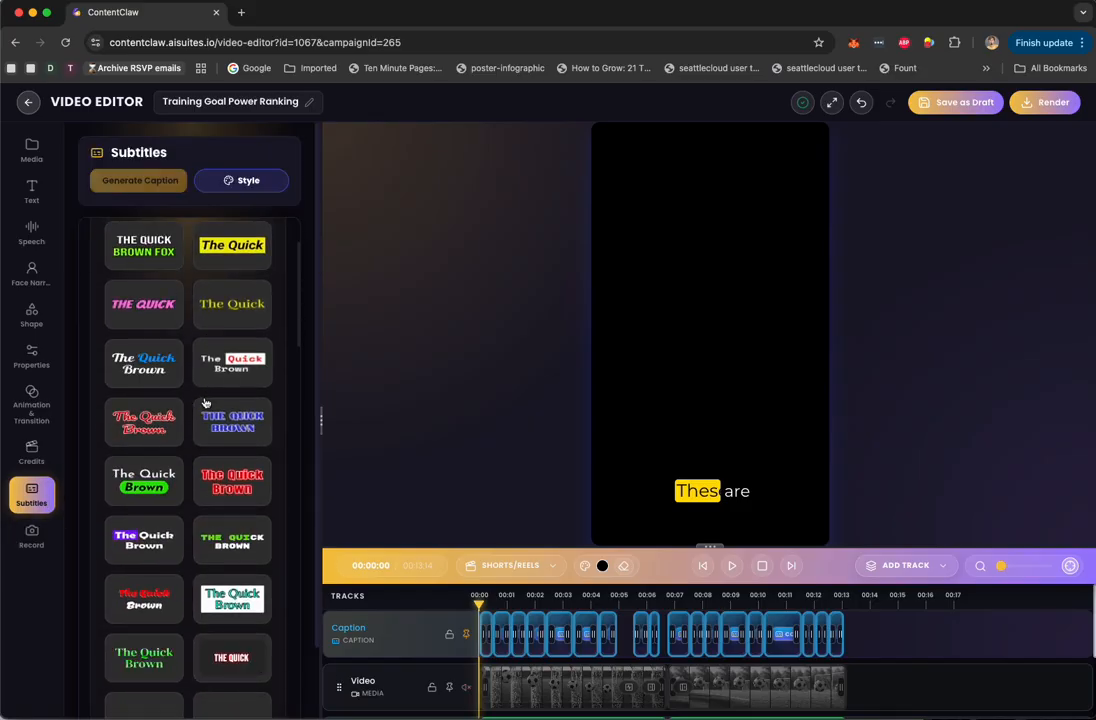
scroll(205, 402, "up", 3)
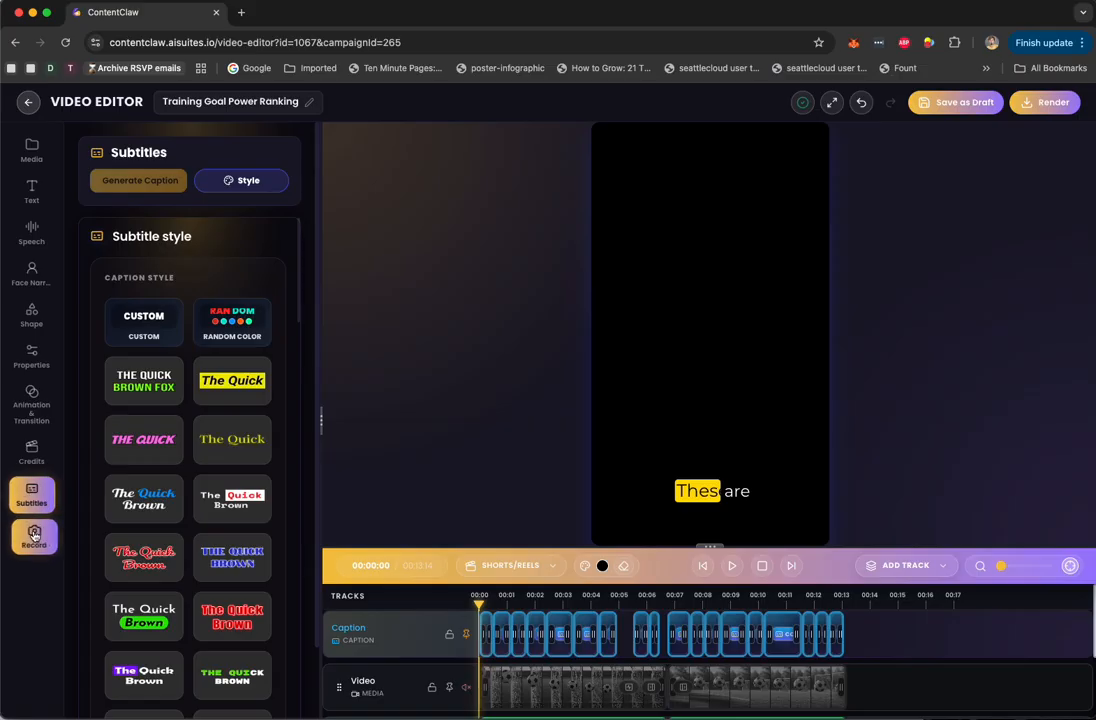
left_click(34, 535)
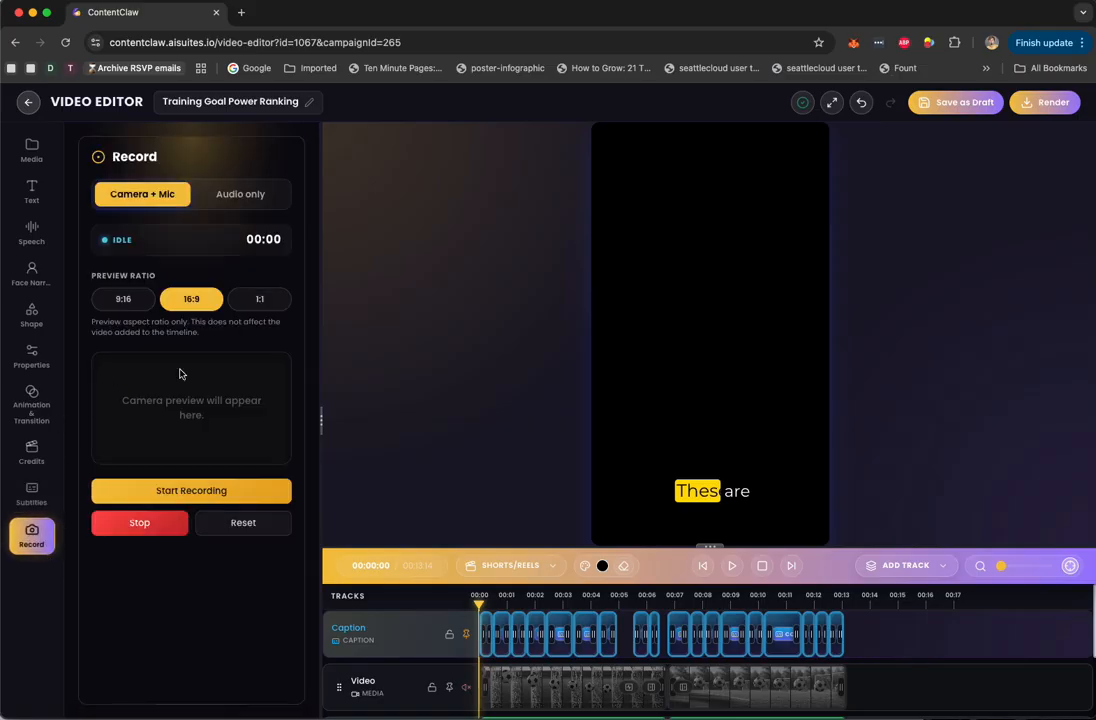
Step: Play back the Training Goal Power Ranking video in the editor and render it
left_click(35, 148)
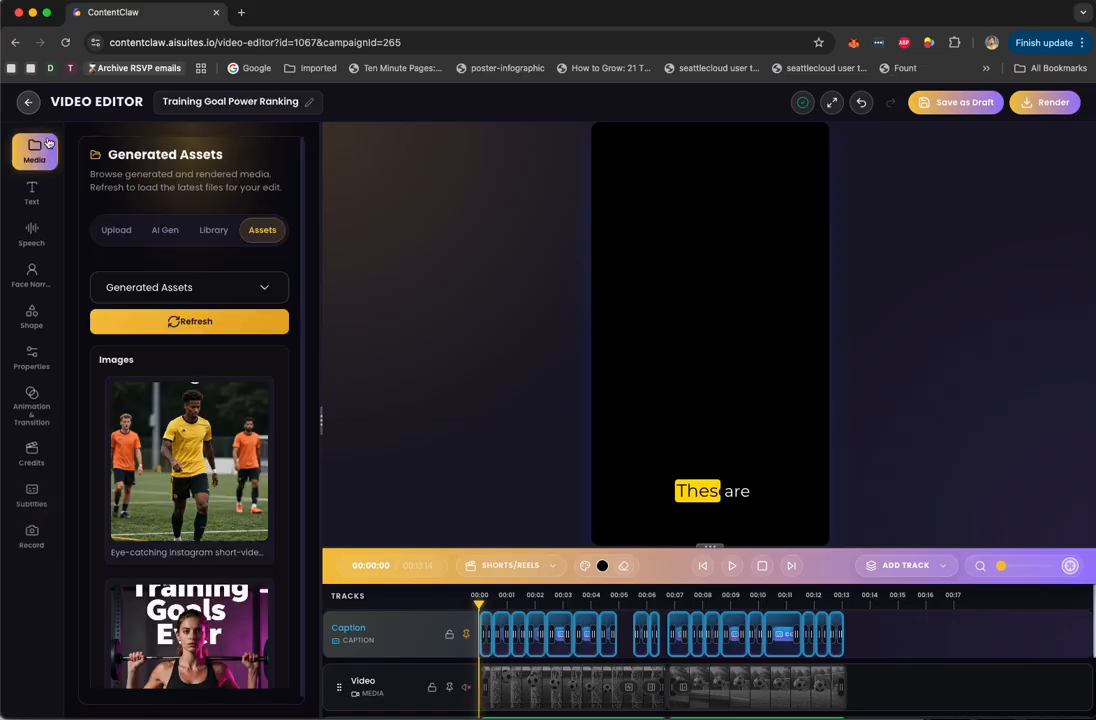
left_click(731, 565)
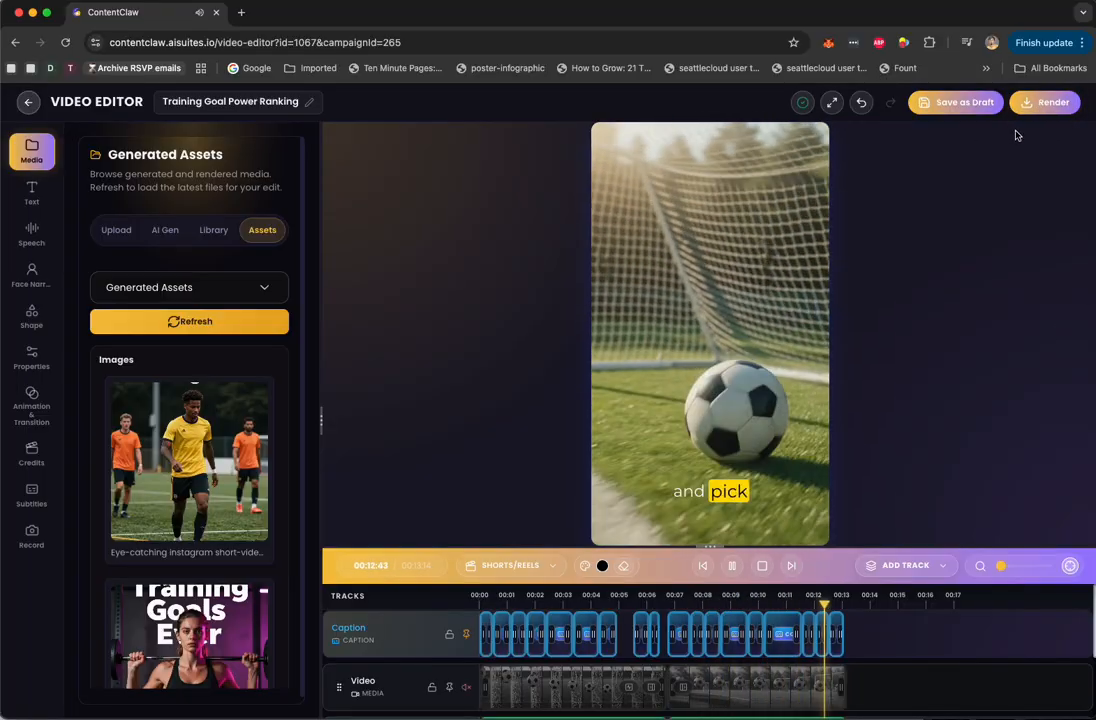
left_click(1045, 103)
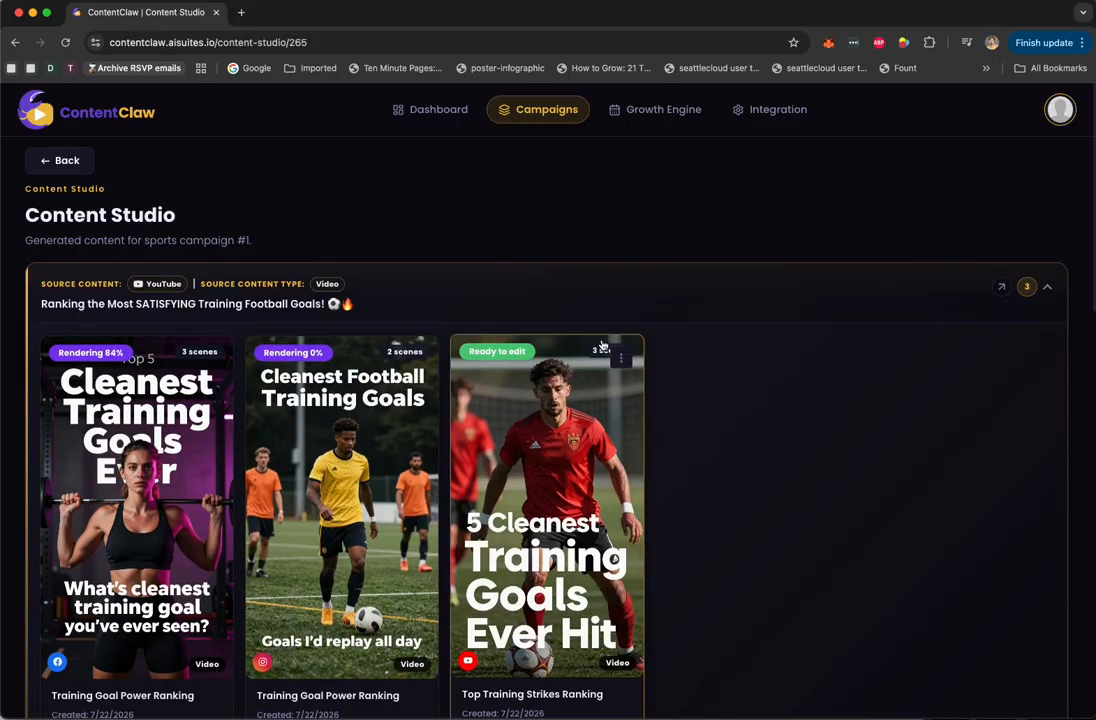
scroll(655, 392, "down", 10)
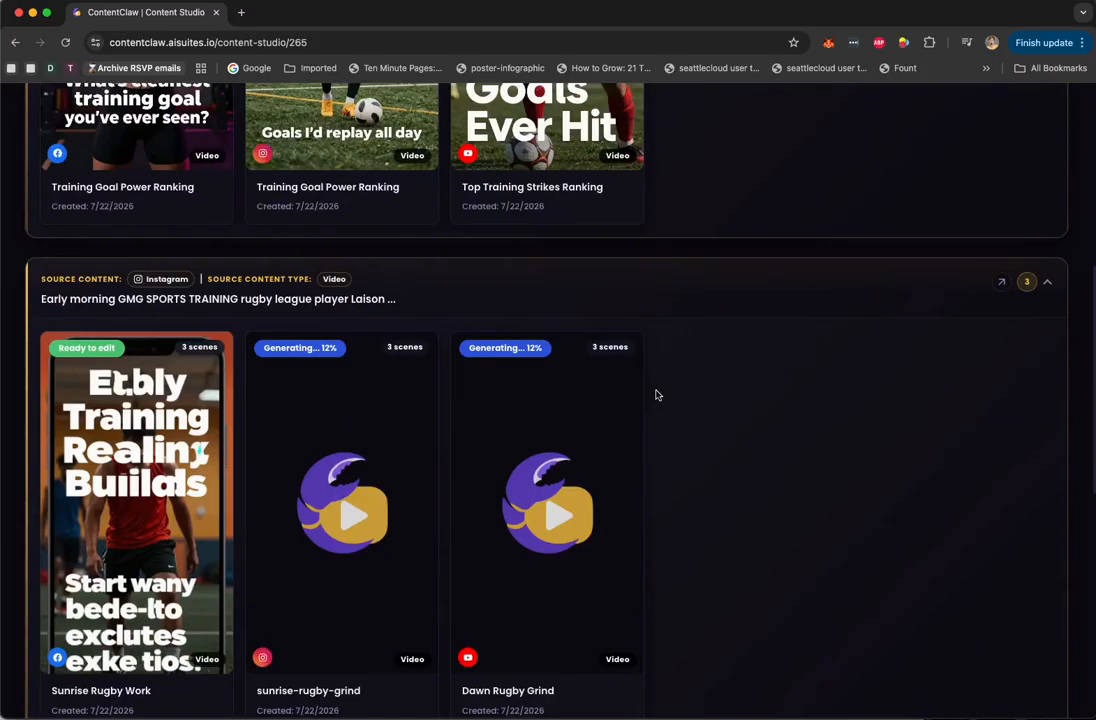
scroll(655, 392, "up", 10)
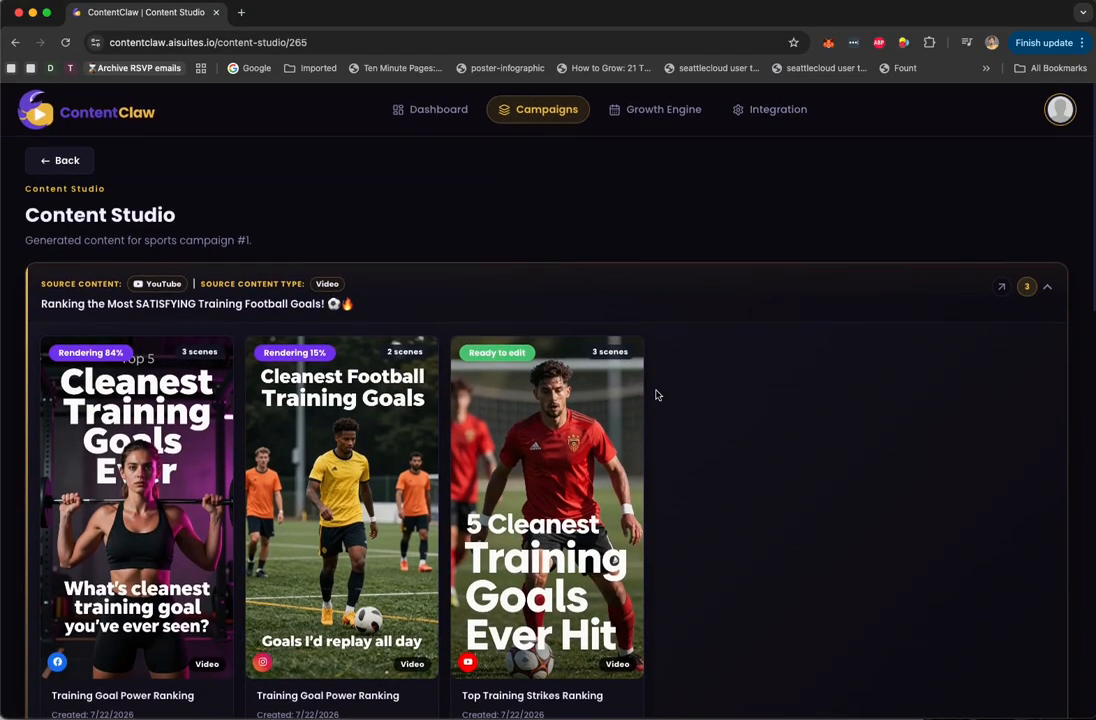
Step: Go to the Growth Engine and look over the posts scheduled in the July 2026 calendar
left_click(653, 112)
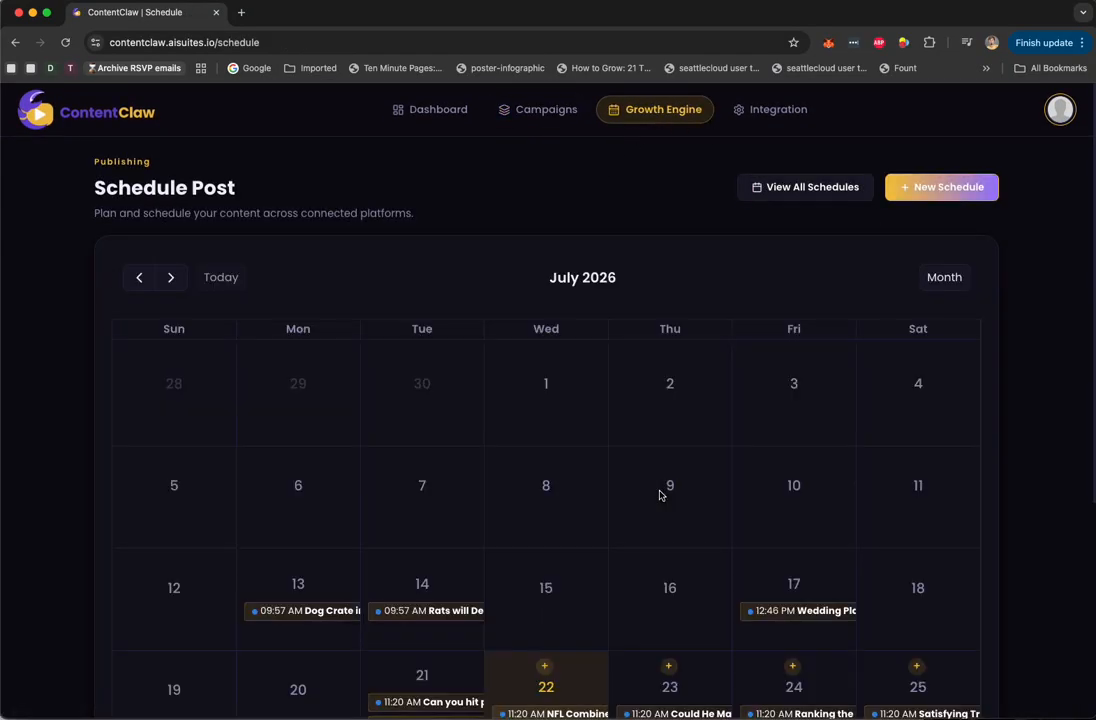
scroll(648, 461, "down", 2)
scroll(648, 461, "down", 8)
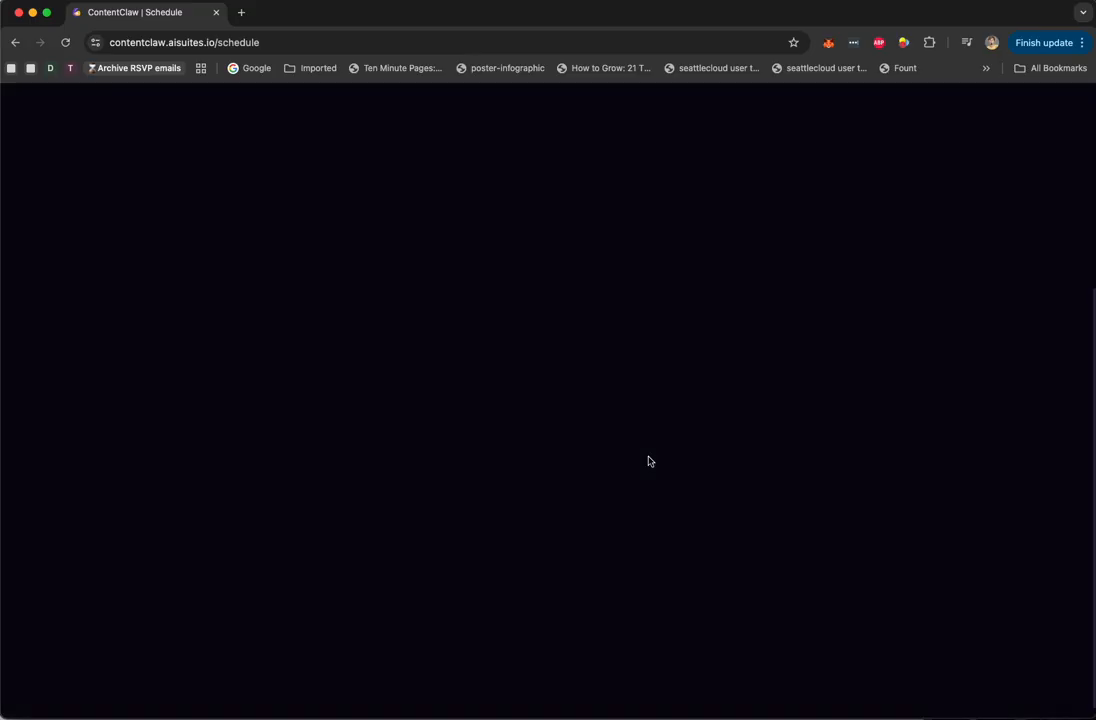
scroll(648, 461, "up", 10)
scroll(648, 461, "down", 3)
scroll(648, 461, "up", 3)
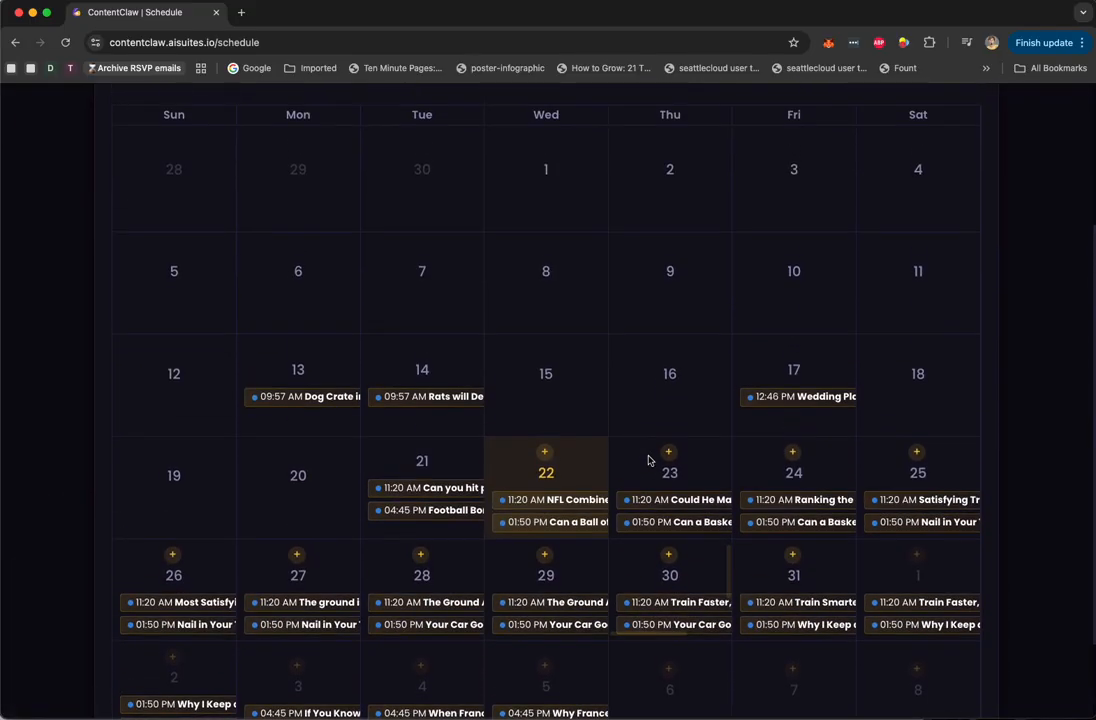
Step: Examine the new schedule form's content, date and connected account options with sports campaign #1 selected, and close it without scheduling
left_click(946, 188)
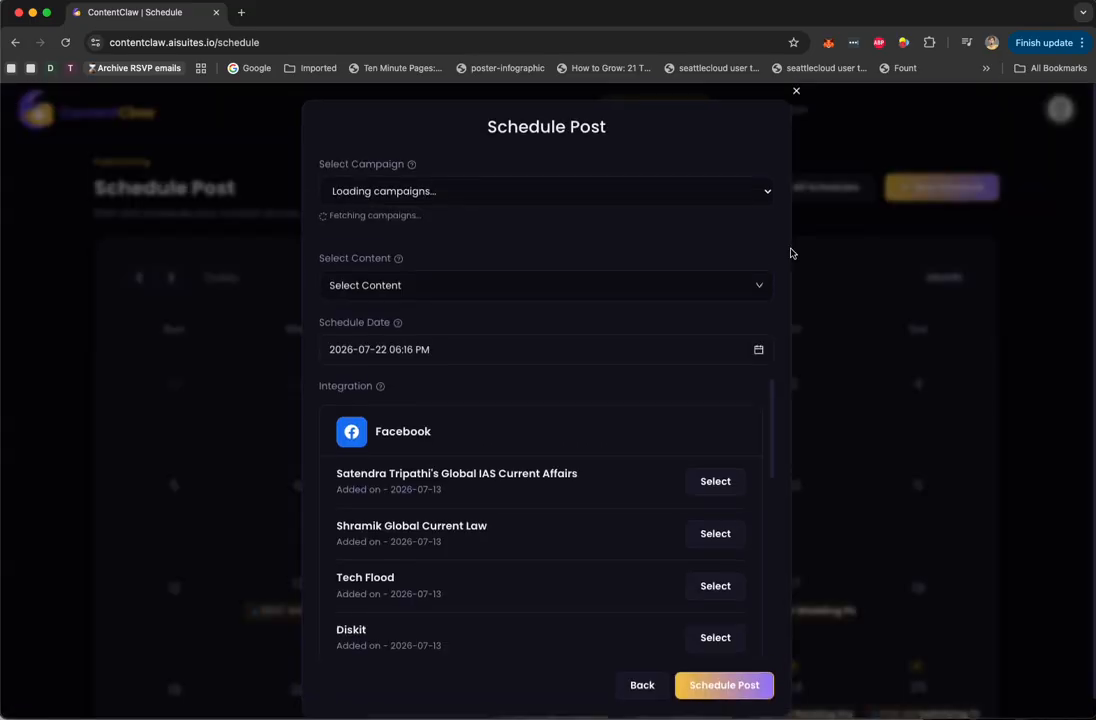
left_click(491, 196)
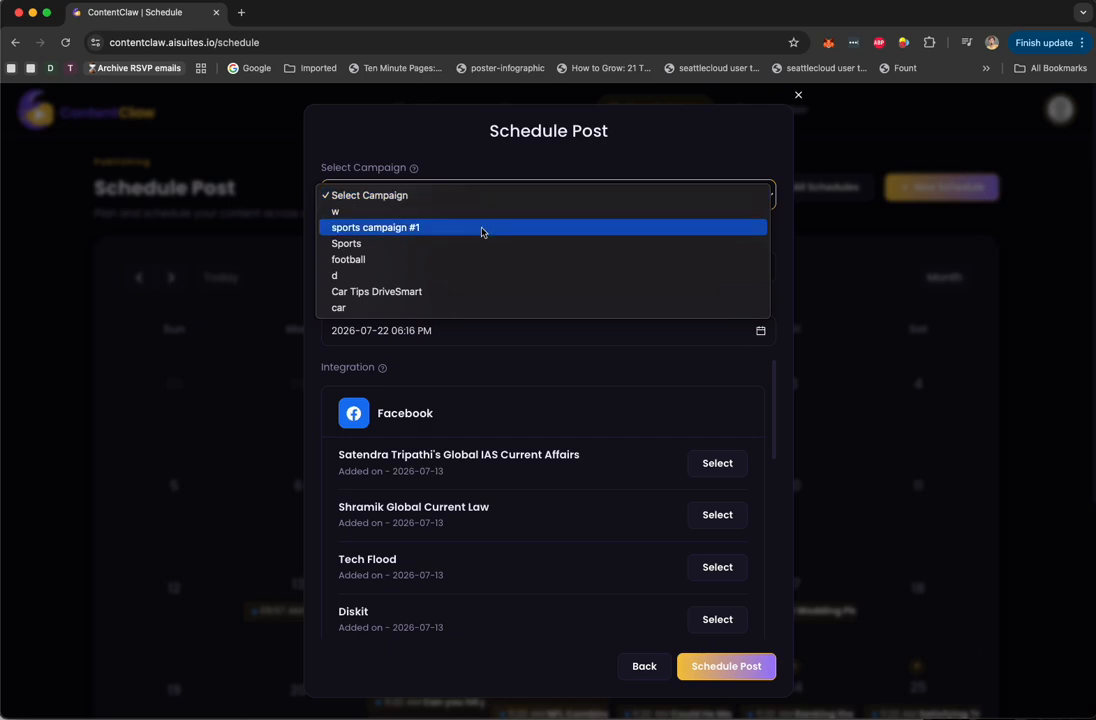
left_click(482, 229)
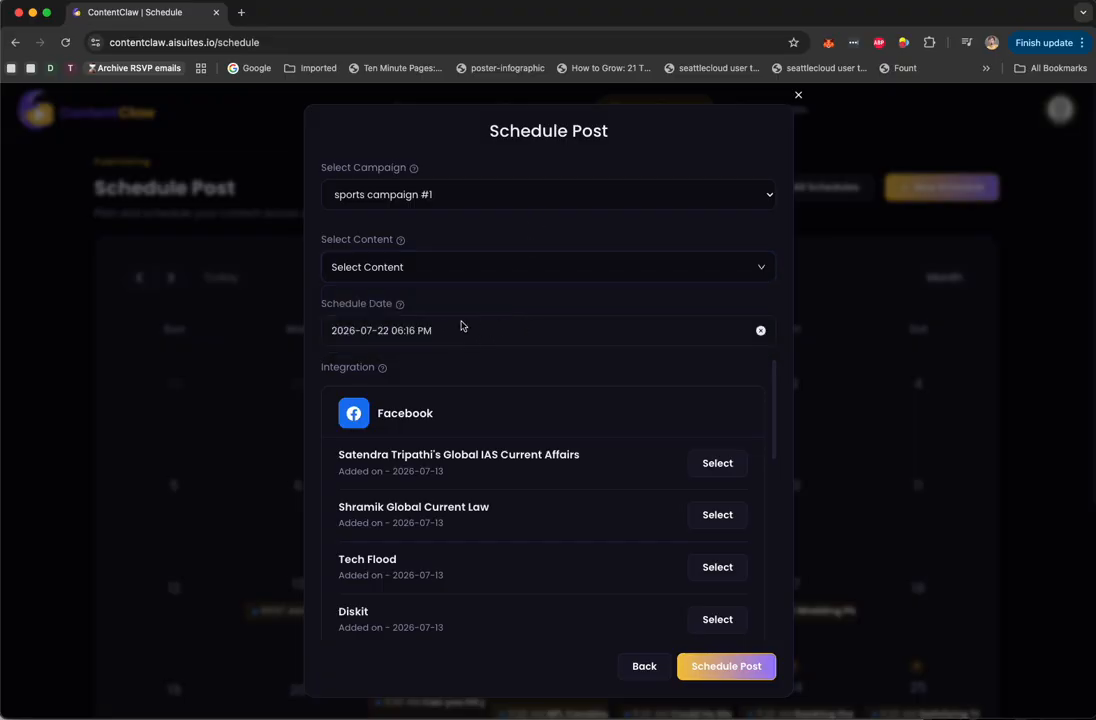
scroll(578, 441, "down", 3)
scroll(703, 466, "down", 5)
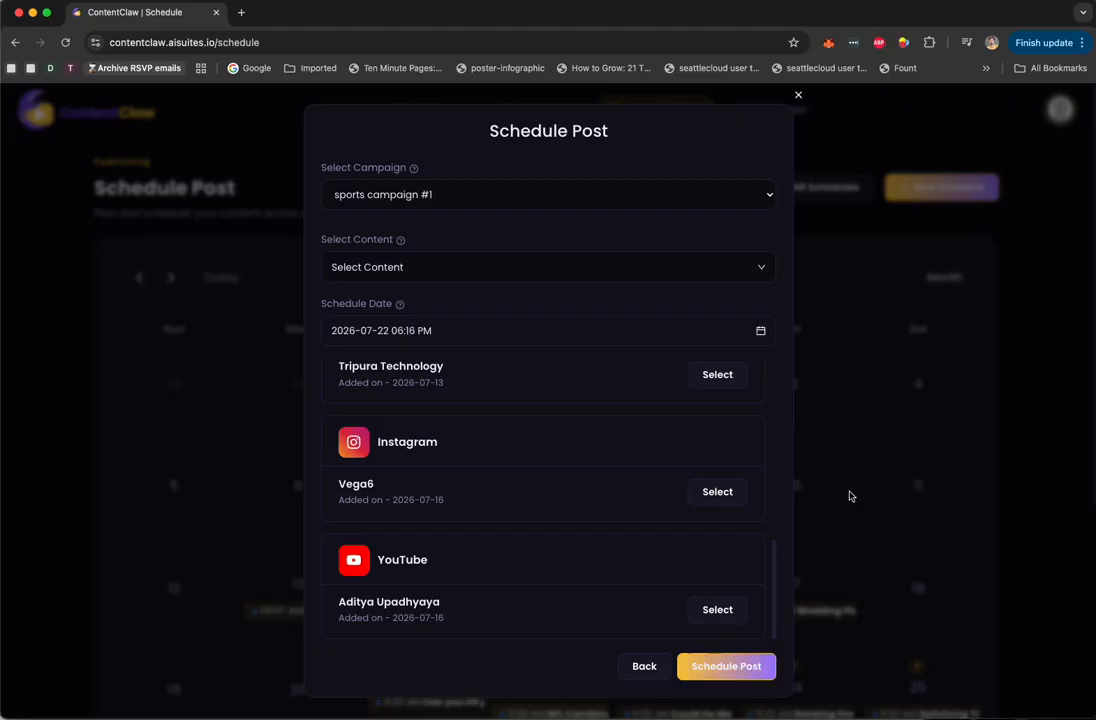
left_click(798, 96)
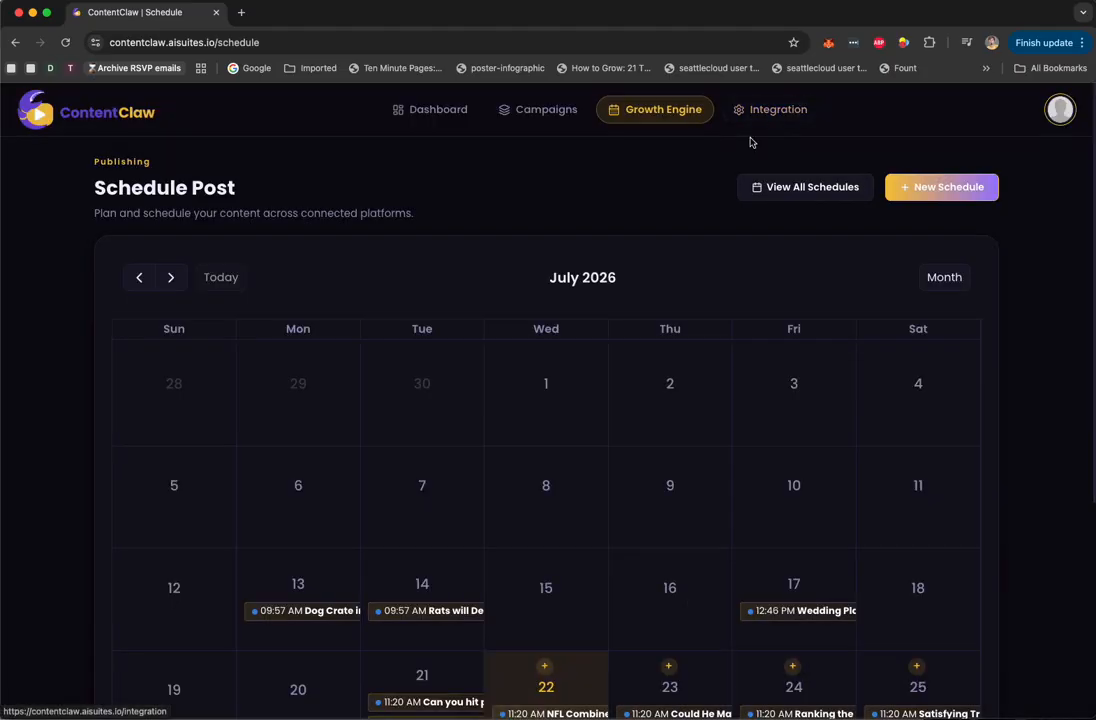
Step: Open the sports campaign #1 content and bring up the Schedule Post form for the rendered Facebook video Training Goal Power Ranking
left_click(541, 107)
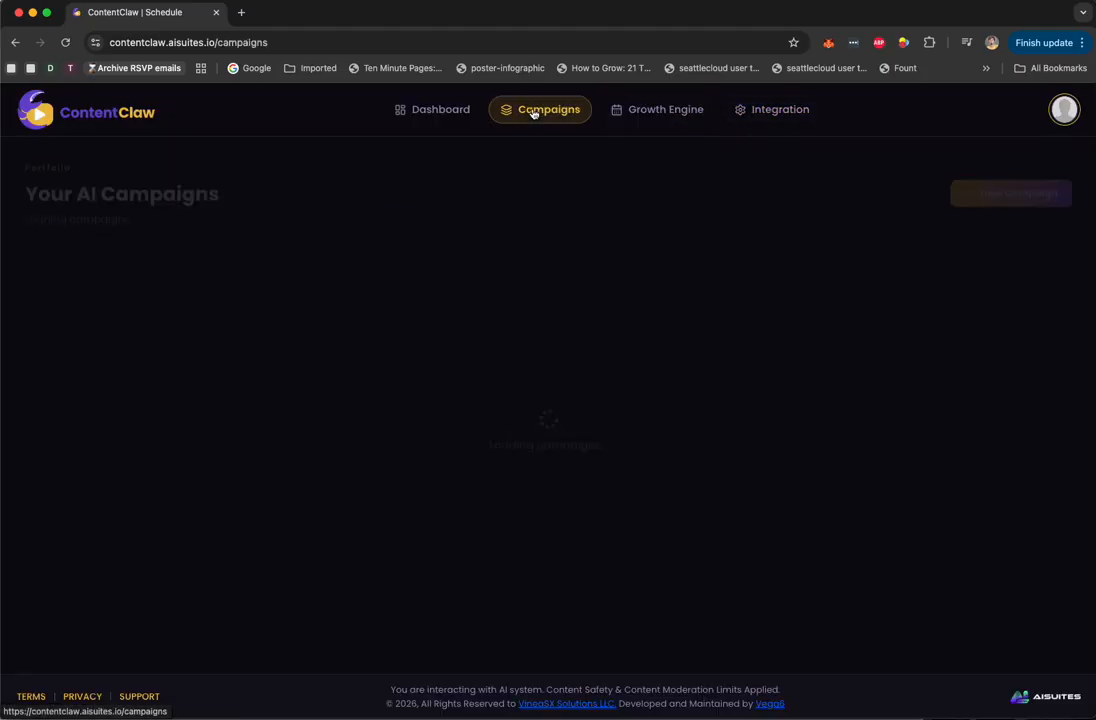
left_click(209, 298)
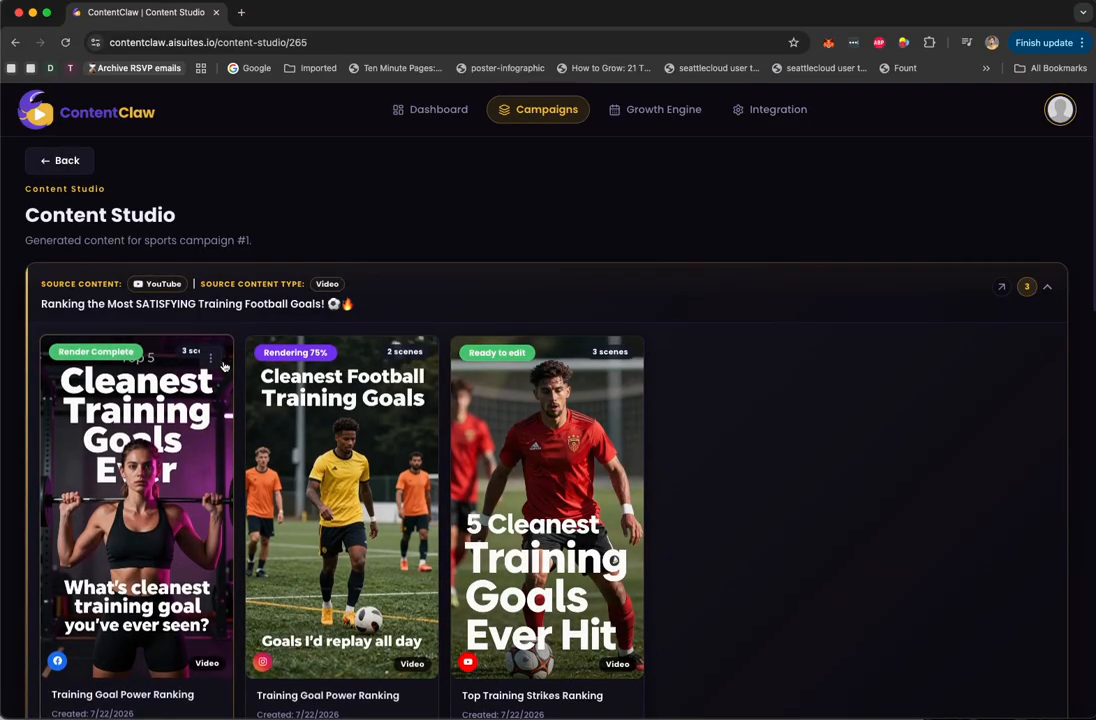
left_click(212, 360)
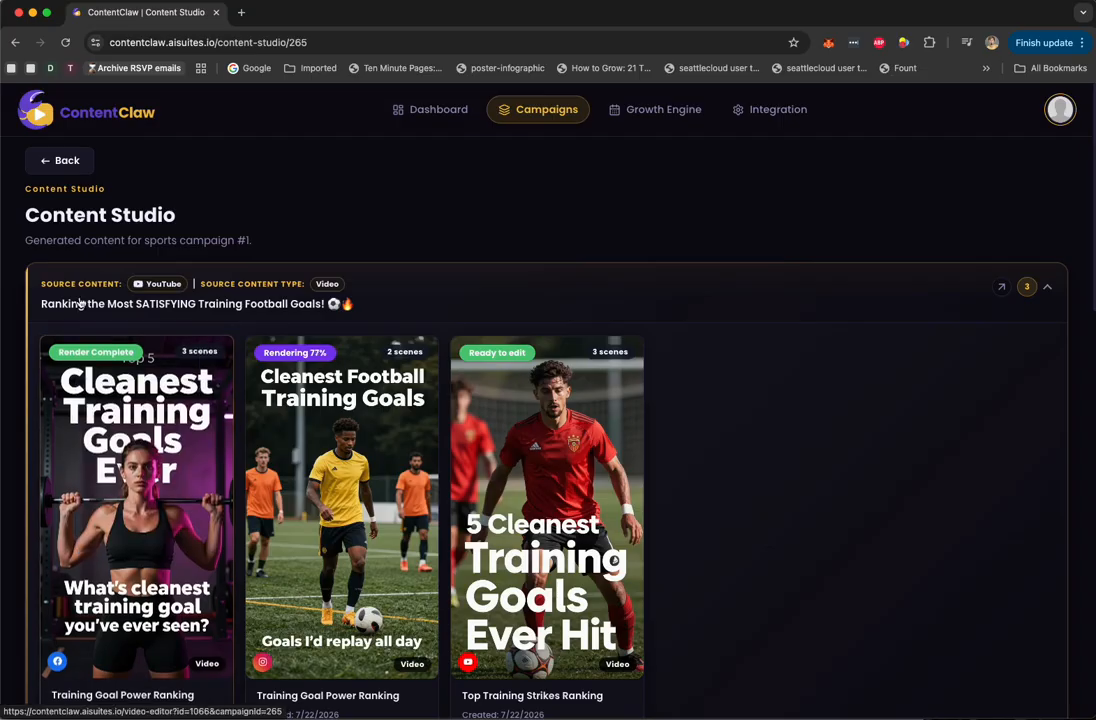
left_click(145, 498)
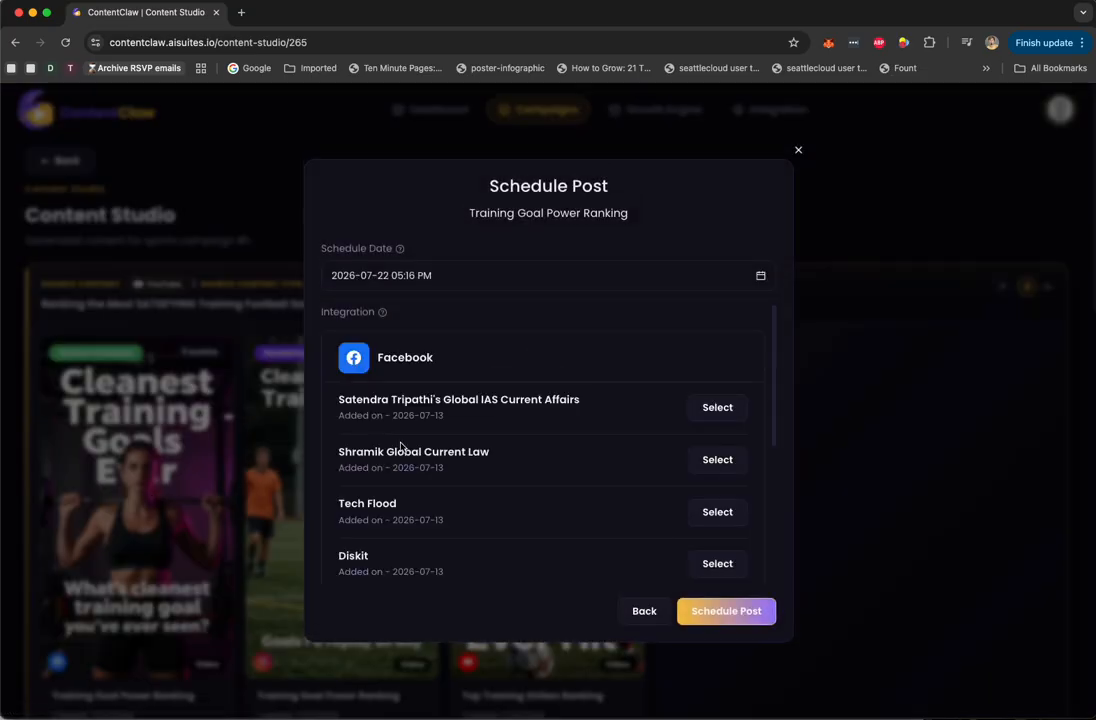
Step: Examine the connected Facebook pages and the schedule date and time options for the post, and close the form without scheduling
scroll(631, 417, "down", 10)
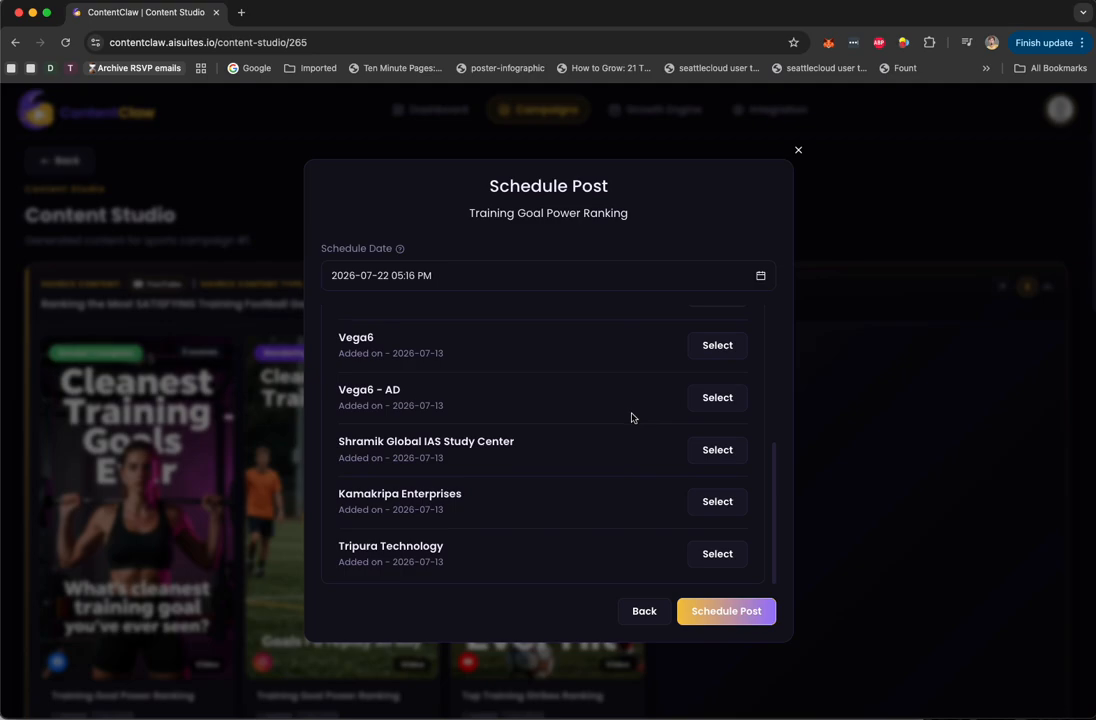
scroll(575, 432, "up", 10)
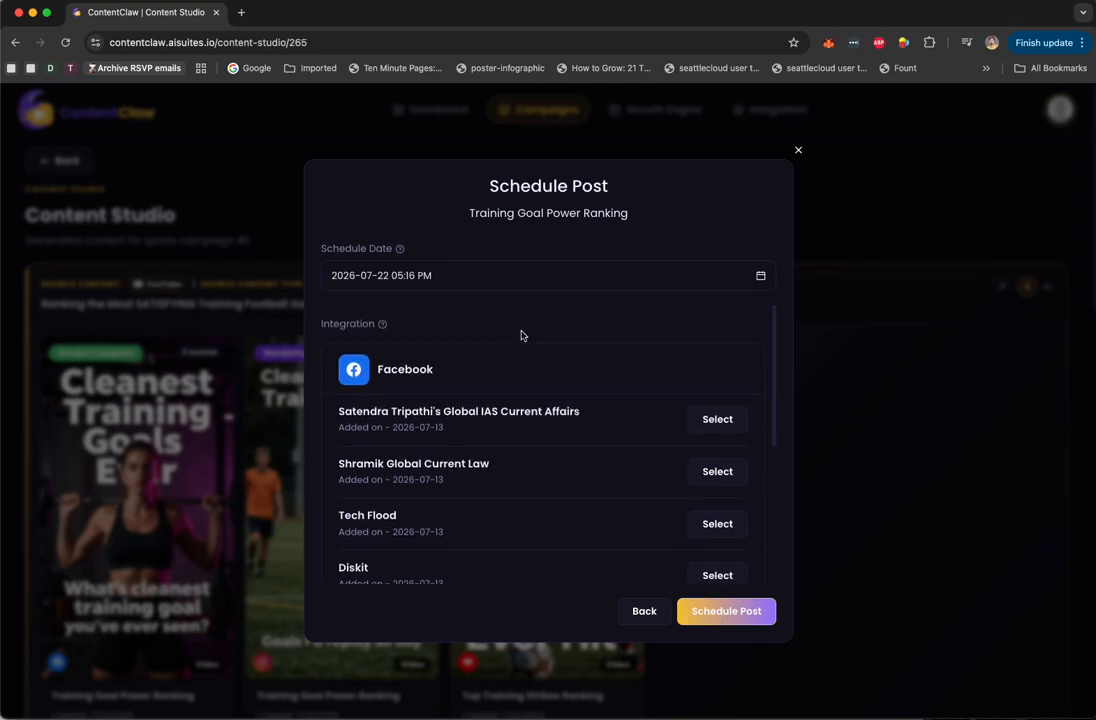
left_click(516, 270)
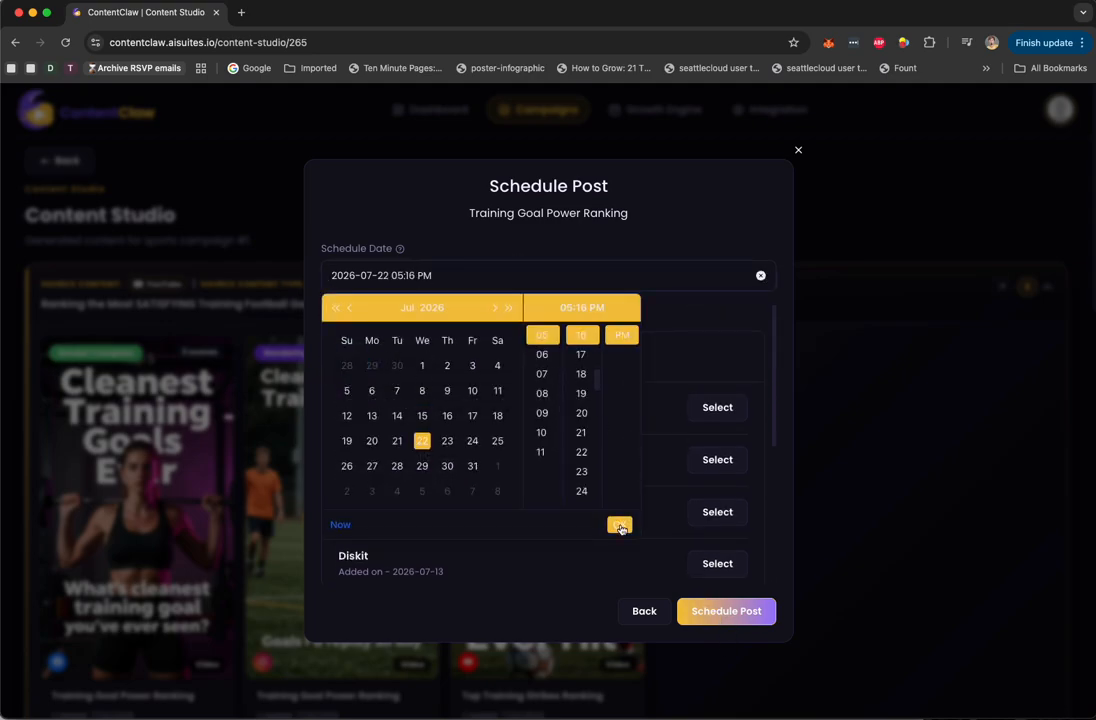
left_click(797, 151)
left_click(798, 151)
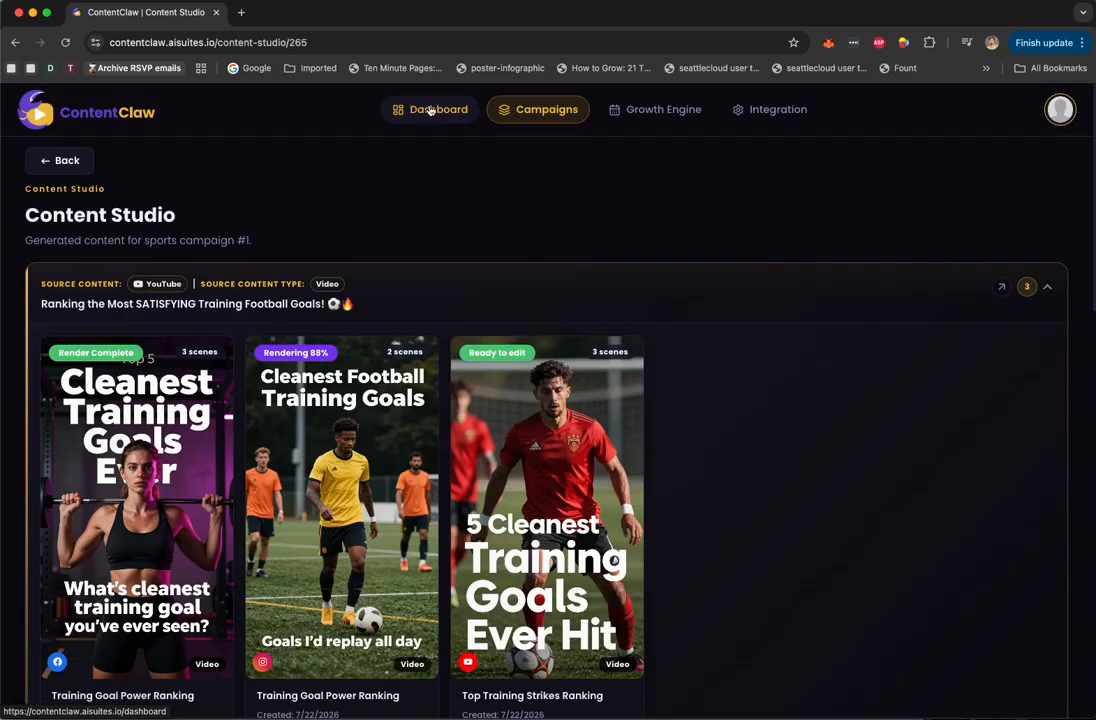
Step: Go to the Dashboard and look over its campaign, platform and activity figures and the recent campaigns
left_click(430, 110)
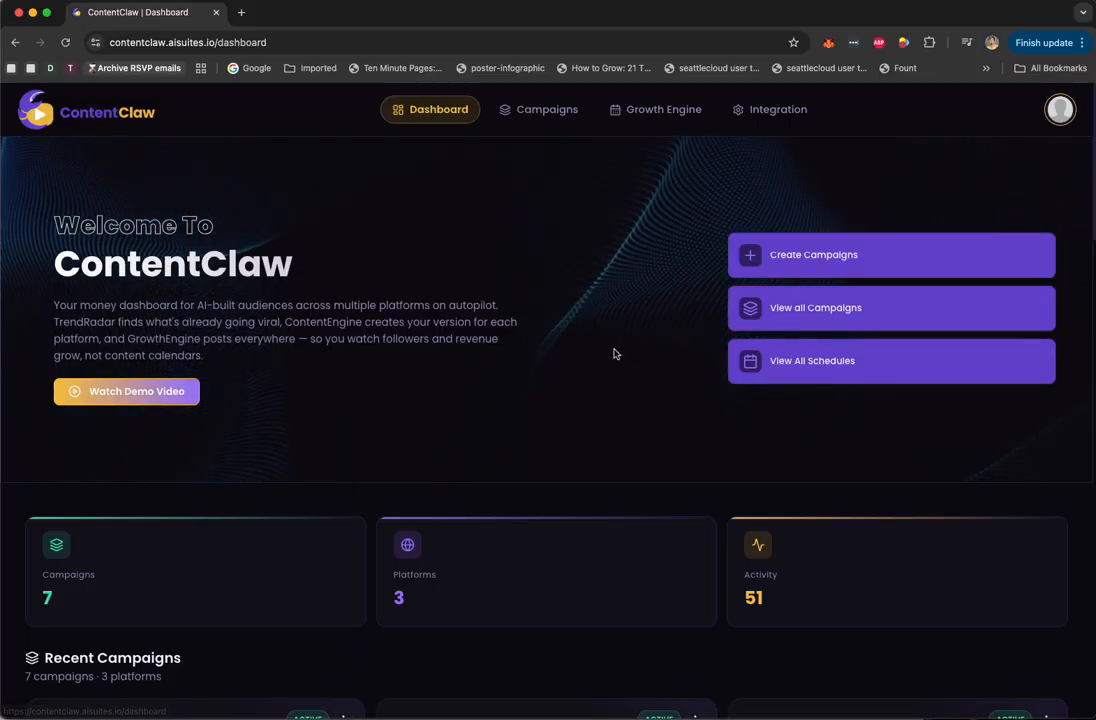
scroll(629, 367, "down", 10)
scroll(629, 367, "up", 10)
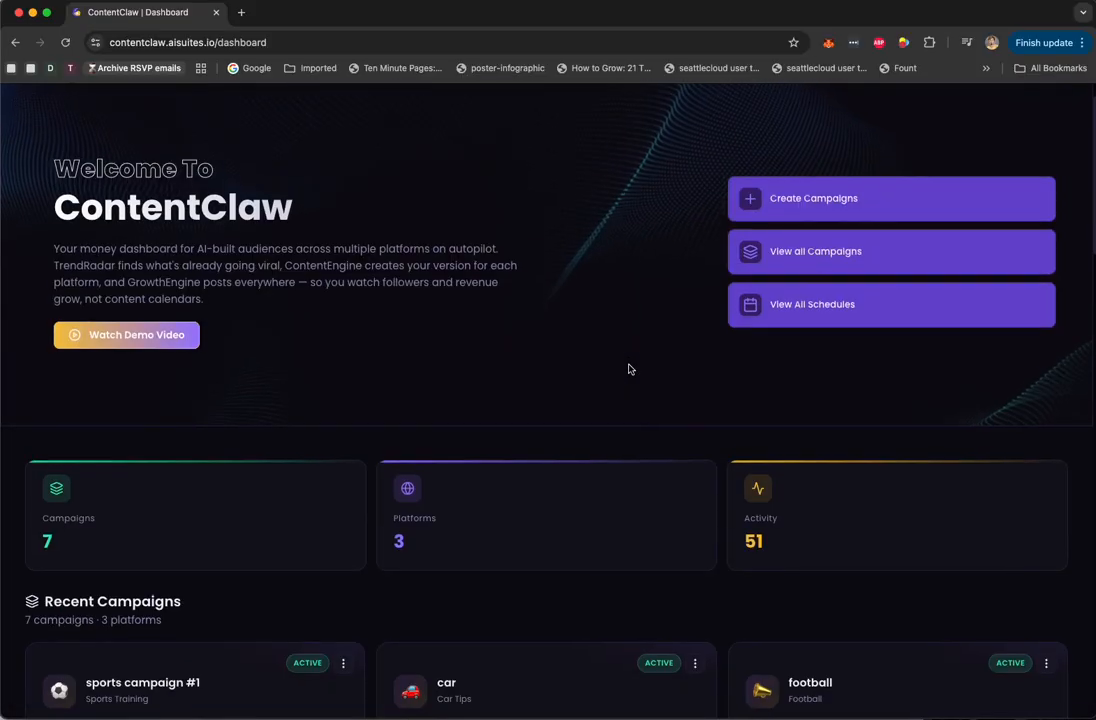
scroll(629, 369, "down", 2)
scroll(629, 369, "up", 3)
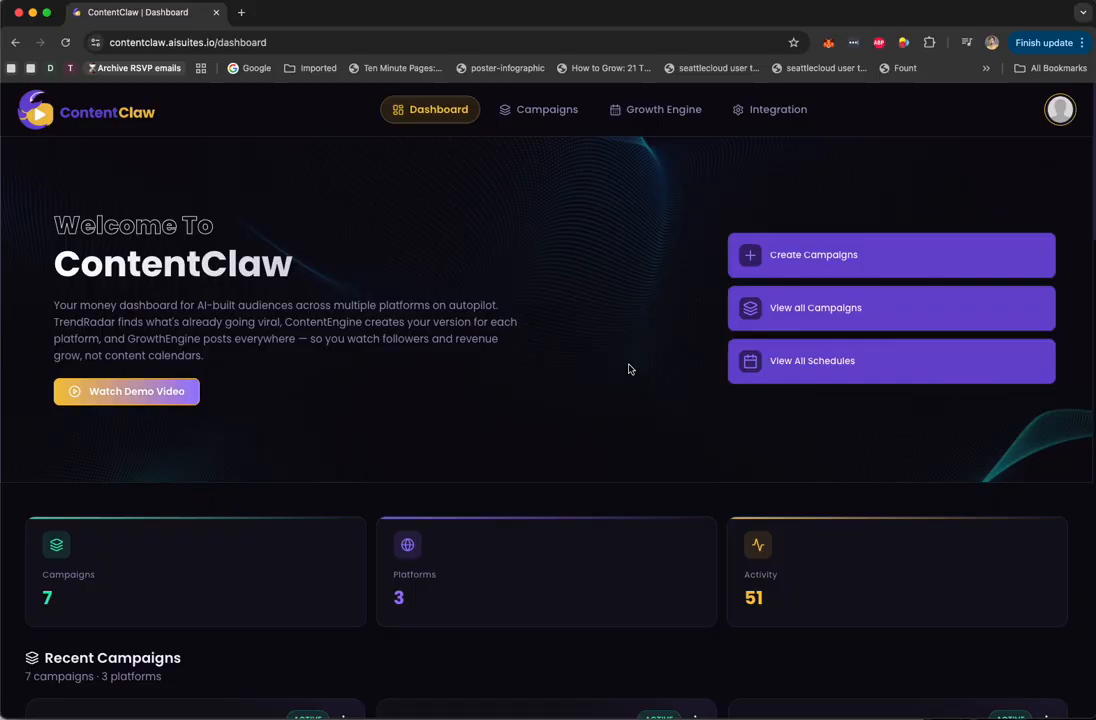